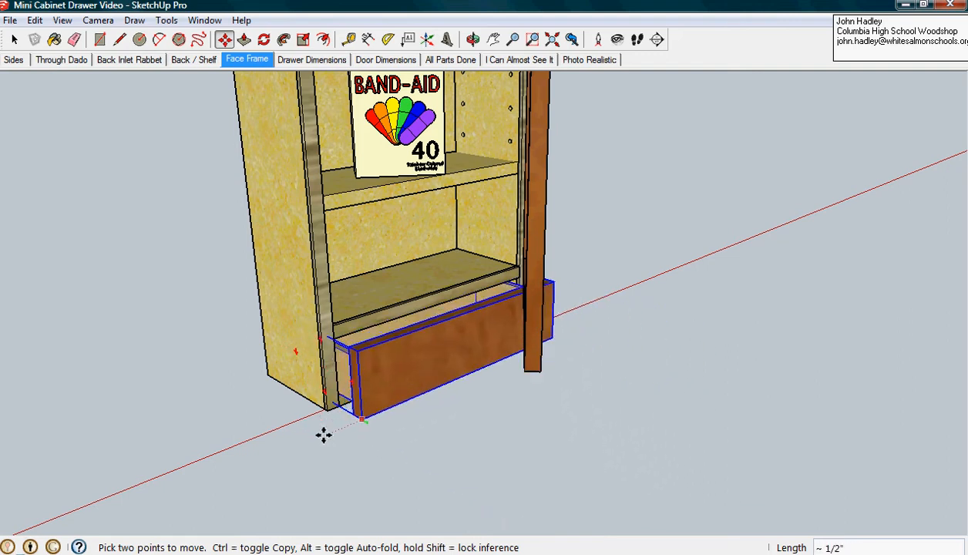
- View the Drawer Dimensions scene and return to the Face Frame scene
key(Escape)
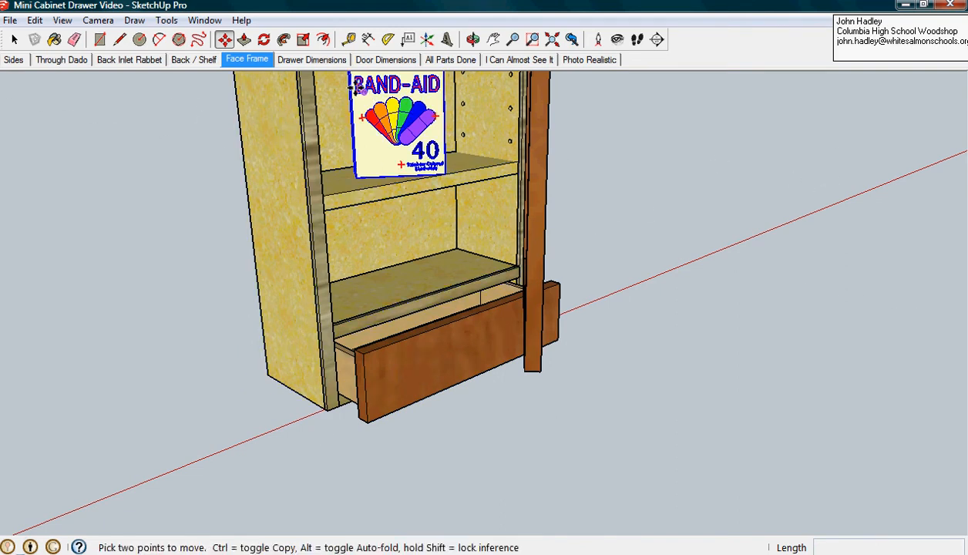
click(303, 62)
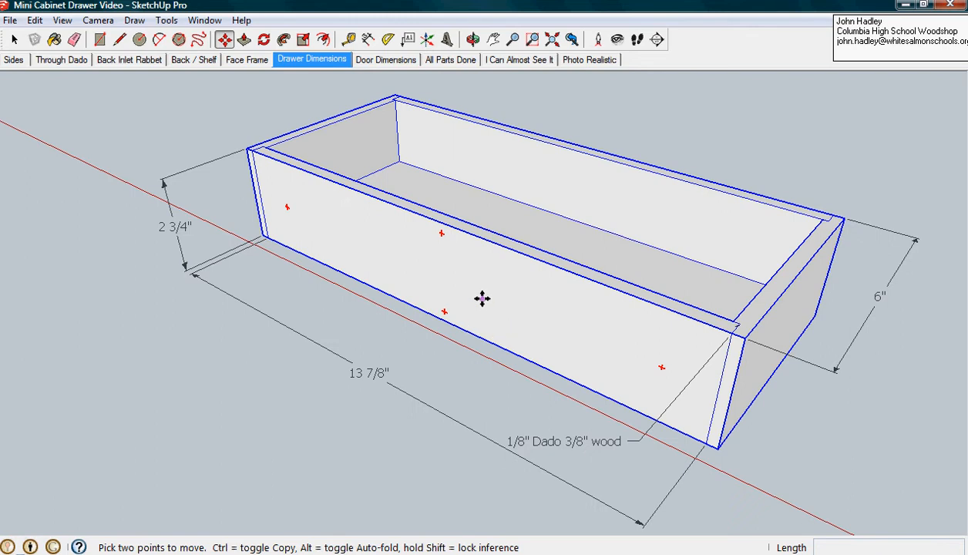
click(239, 61)
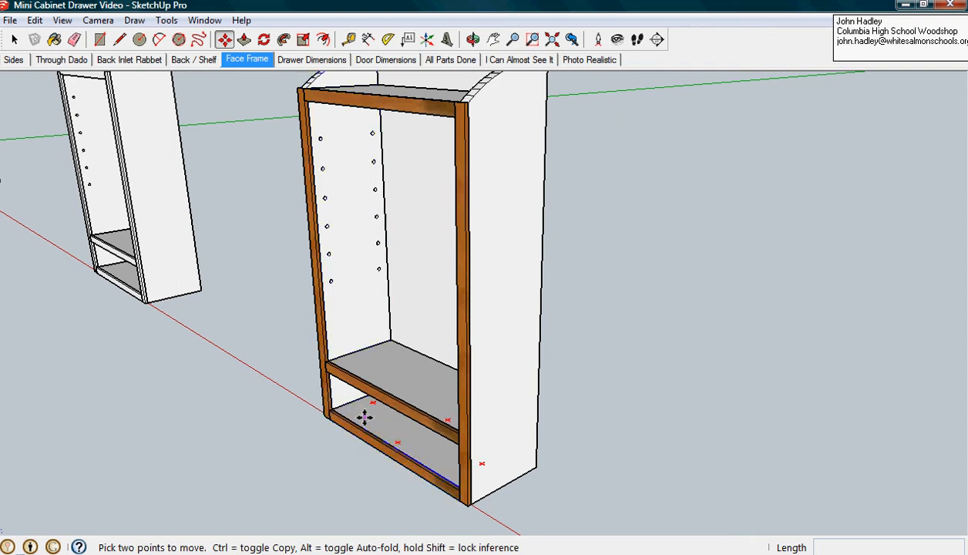
- Inspect the plain white cabinet's bottom, sides and shelf around the drawer opening to check that each is a separate group
key(o)
drag(360, 343, 568, 381)
key(m)
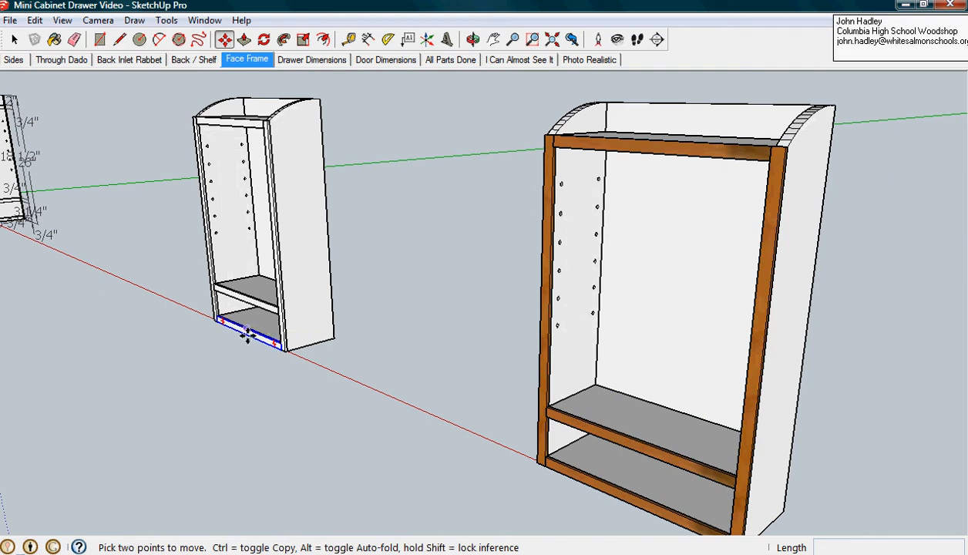
scroll(227, 315, up, 2)
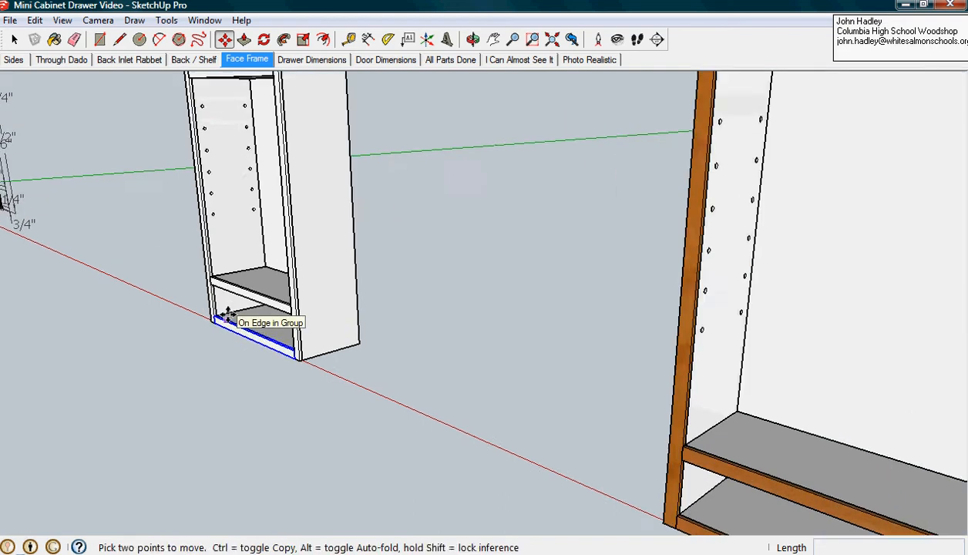
scroll(225, 316, up, 5)
middle_drag(222, 318, 576, 230)
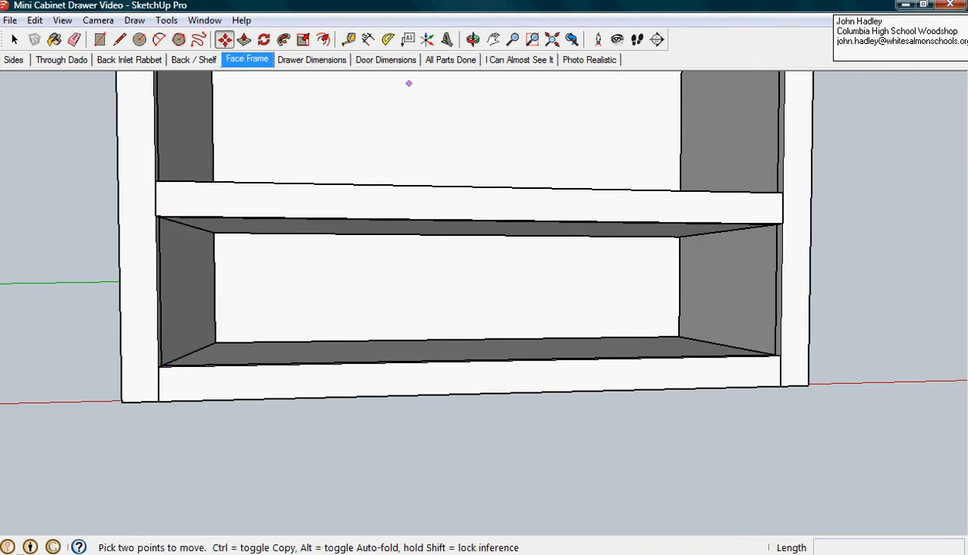
click(15, 42)
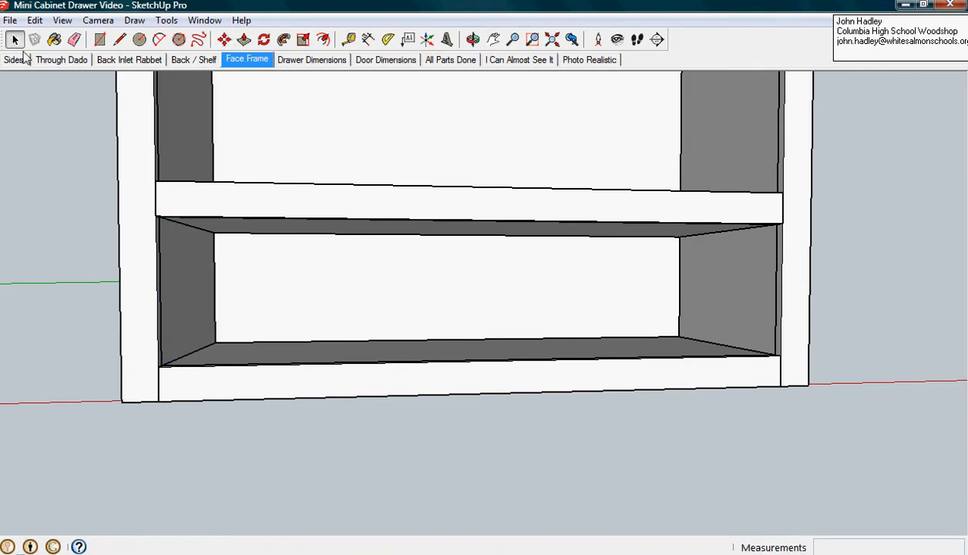
click(378, 358)
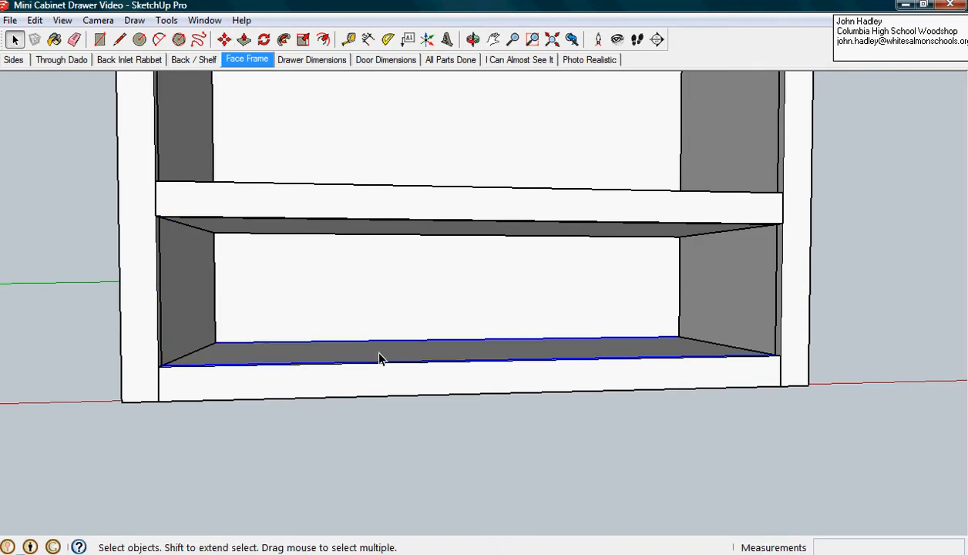
double_click(247, 369)
double_click(194, 324)
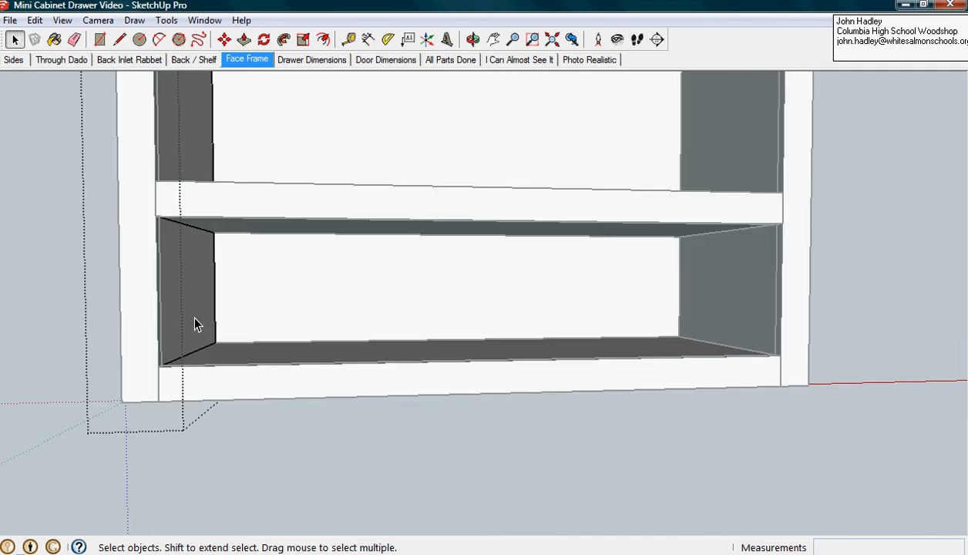
double_click(273, 226)
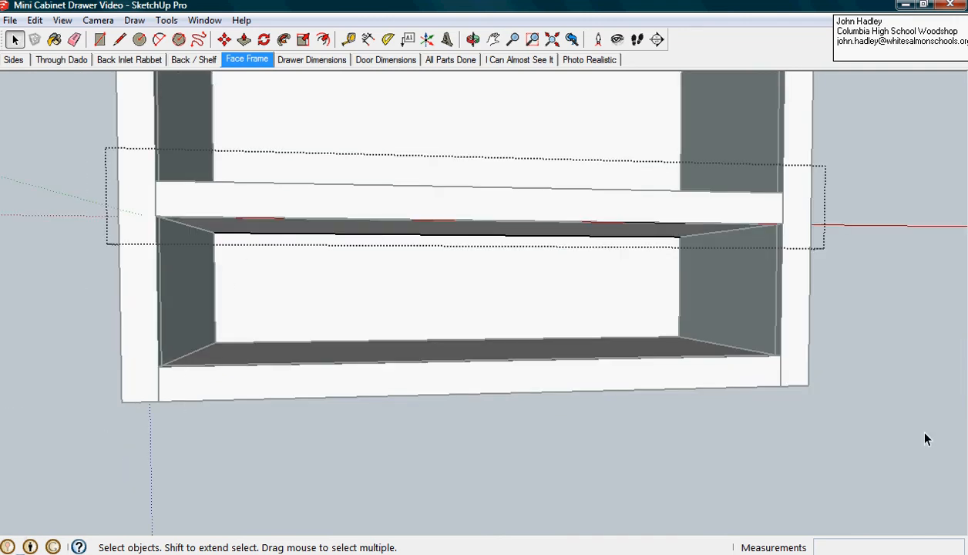
double_click(763, 306)
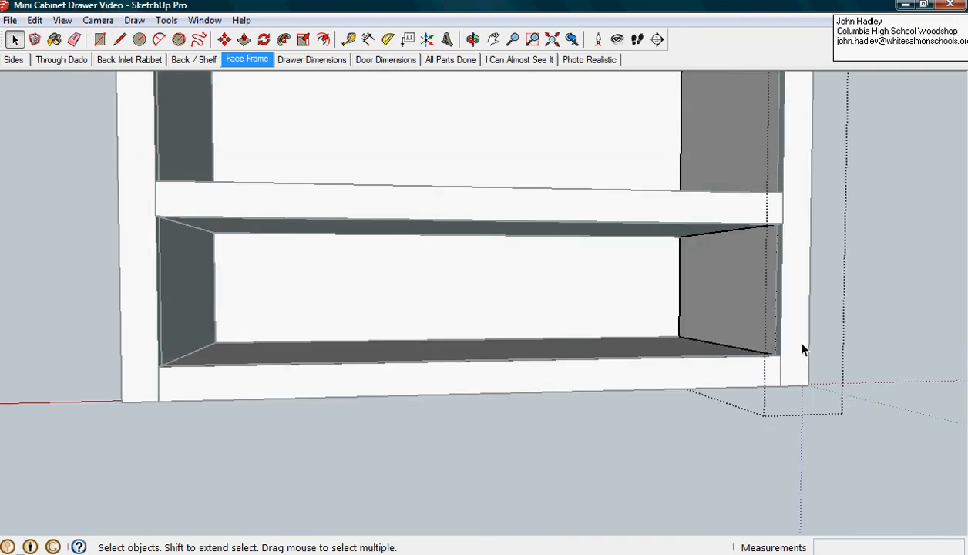
click(841, 467)
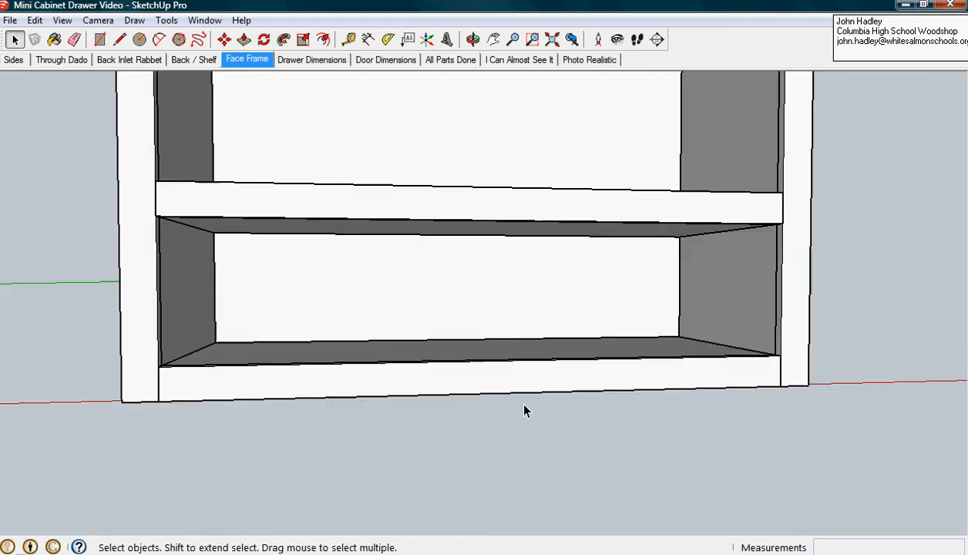
- Inspect the back panel and the face frame's stiles and rails to check that they are separate groups
double_click(451, 285)
click(453, 286)
click(516, 453)
double_click(797, 362)
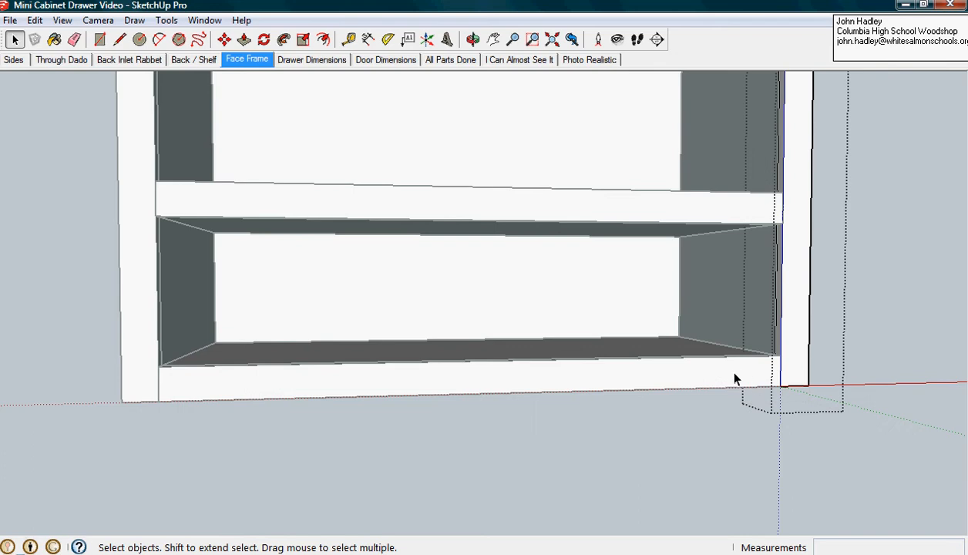
double_click(733, 373)
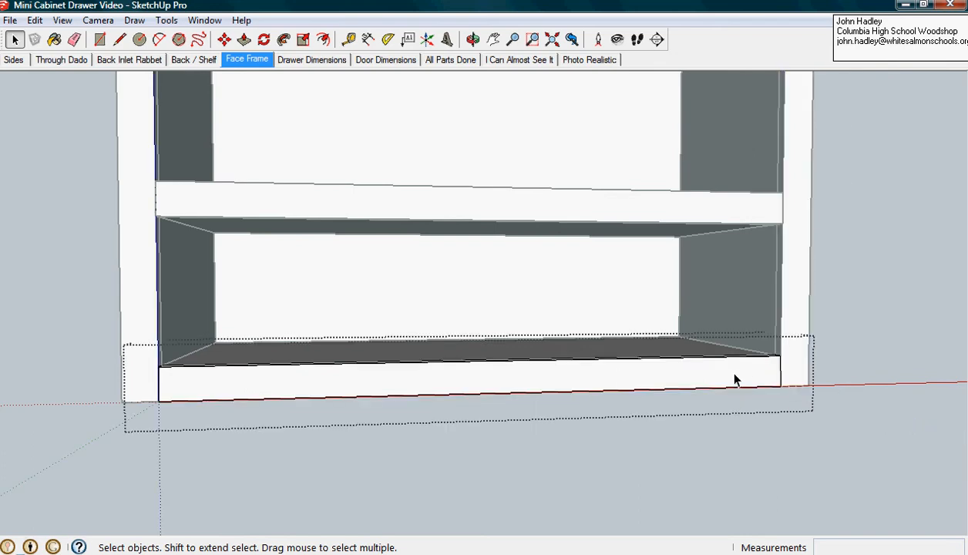
click(130, 305)
double_click(248, 210)
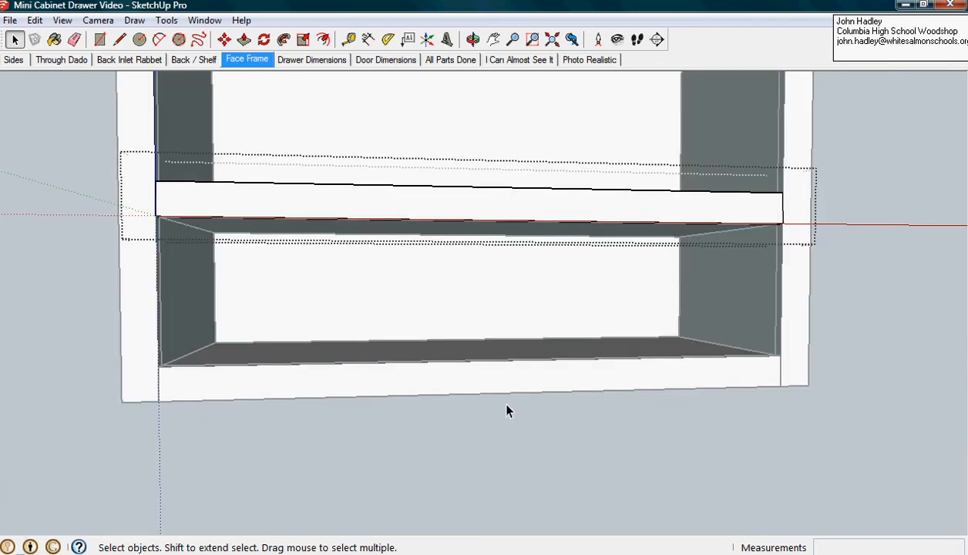
middle_drag(519, 461, 638, 484)
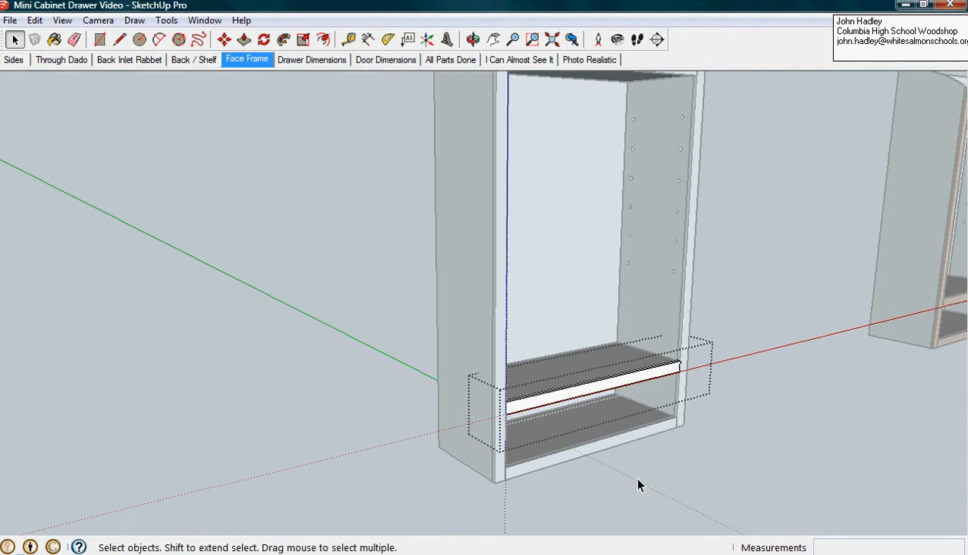
click(574, 298)
double_click(574, 298)
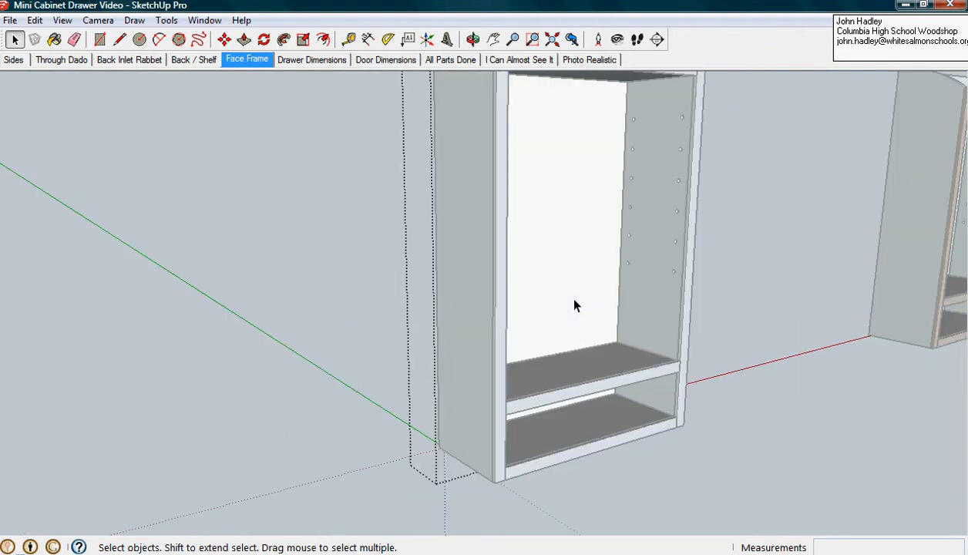
- Draw a rectangle on the back panel of the drawer opening, from its lower right corner to its upper left corner
scroll(566, 397, up, 4)
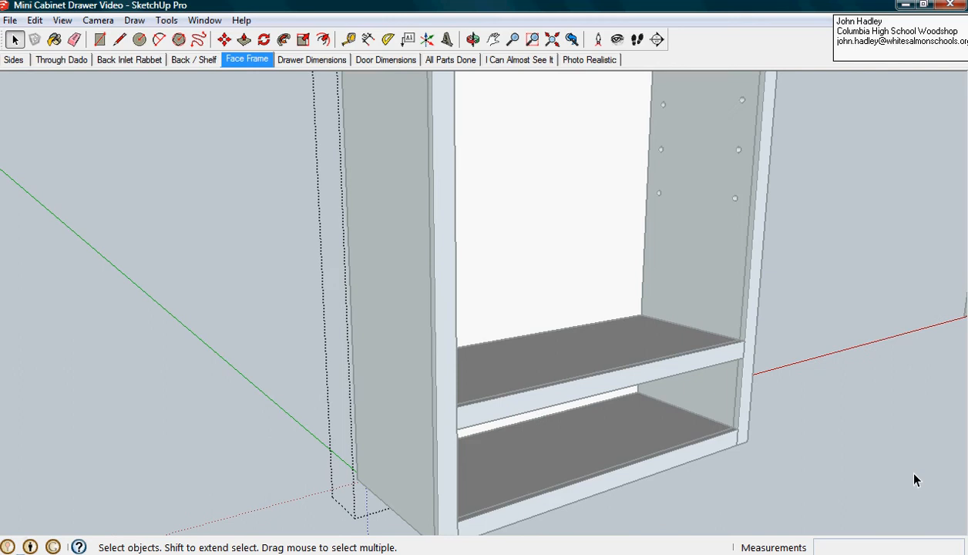
middle_drag(821, 275, 663, 314)
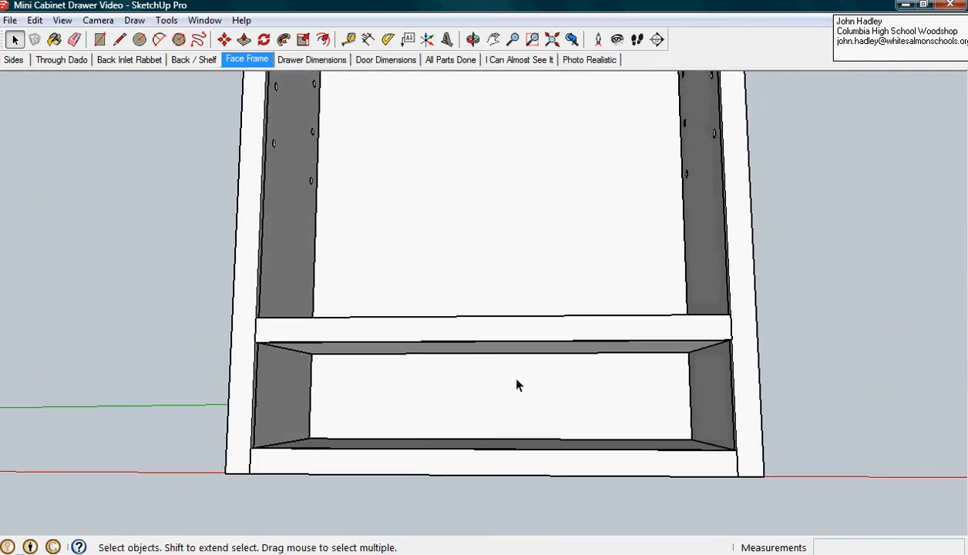
scroll(486, 393, up, 4)
middle_drag(486, 413, 524, 418)
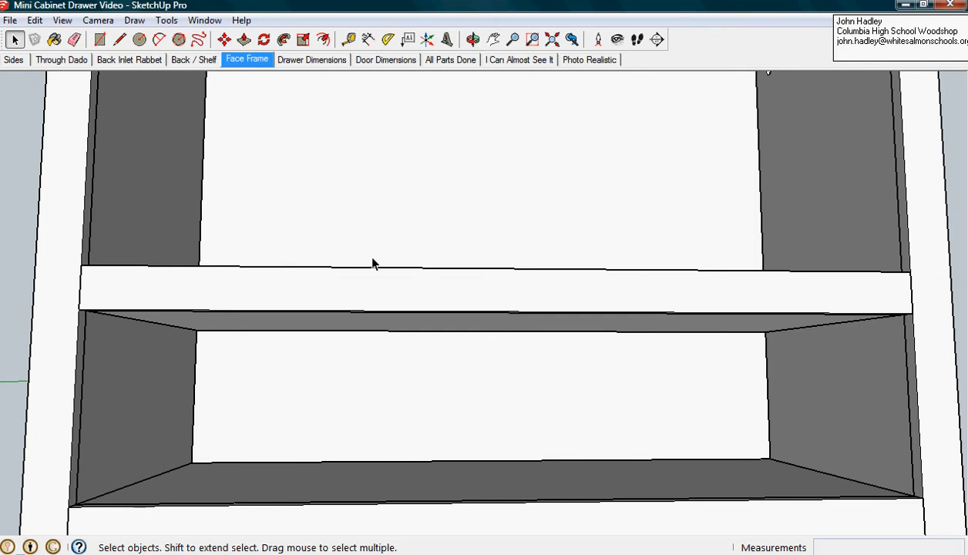
click(99, 39)
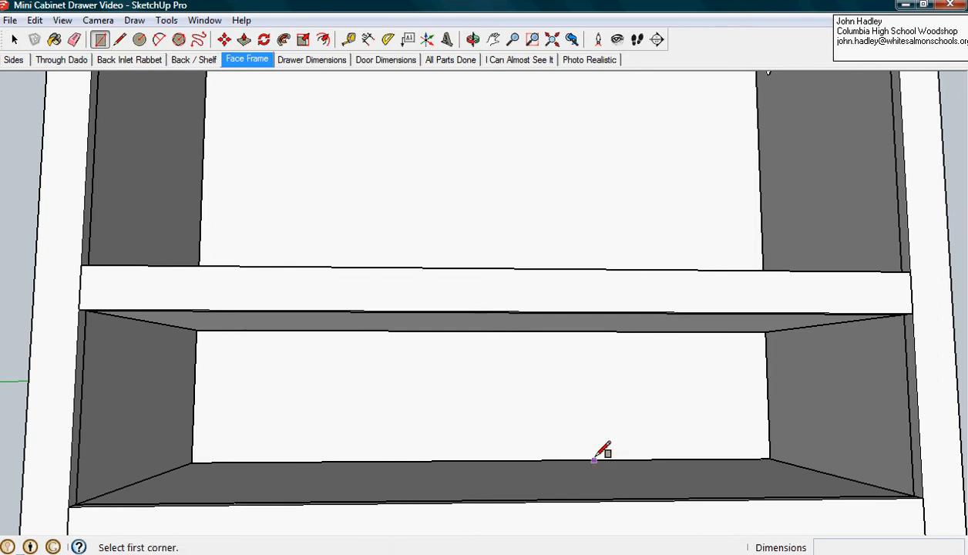
click(770, 459)
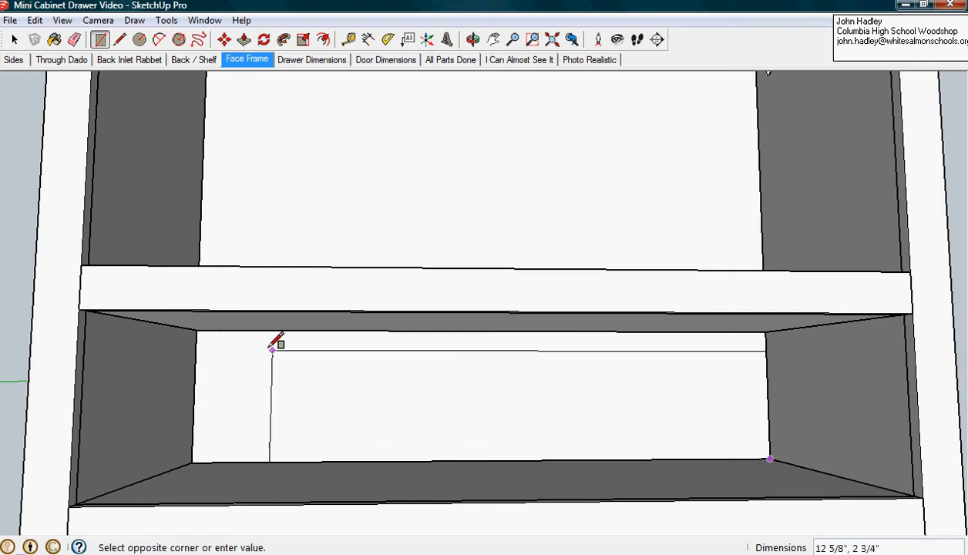
click(197, 329)
middle_drag(417, 434, 557, 400)
key(r)
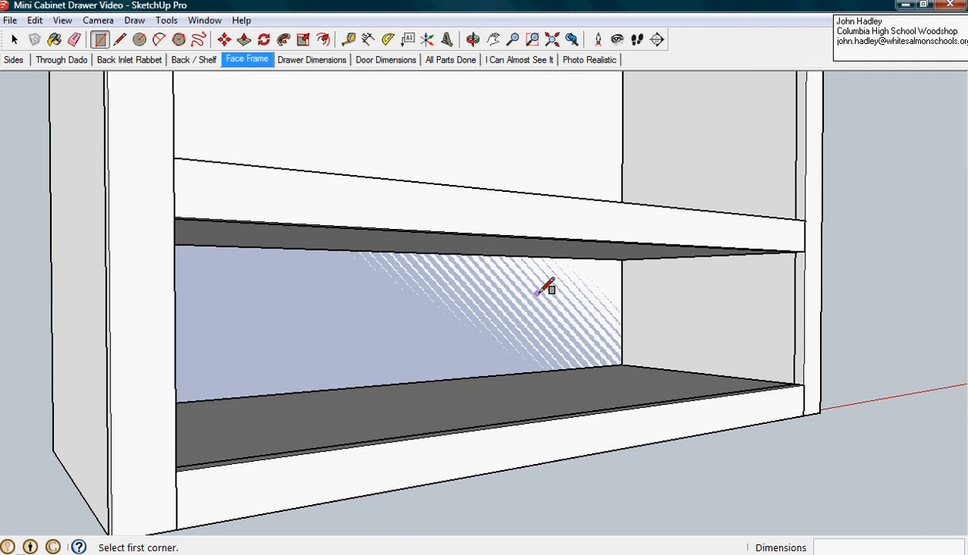
- Push/Pull the rectangle 6" forward so the drawer block ends flush with the front of the face frame
click(244, 39)
click(417, 367)
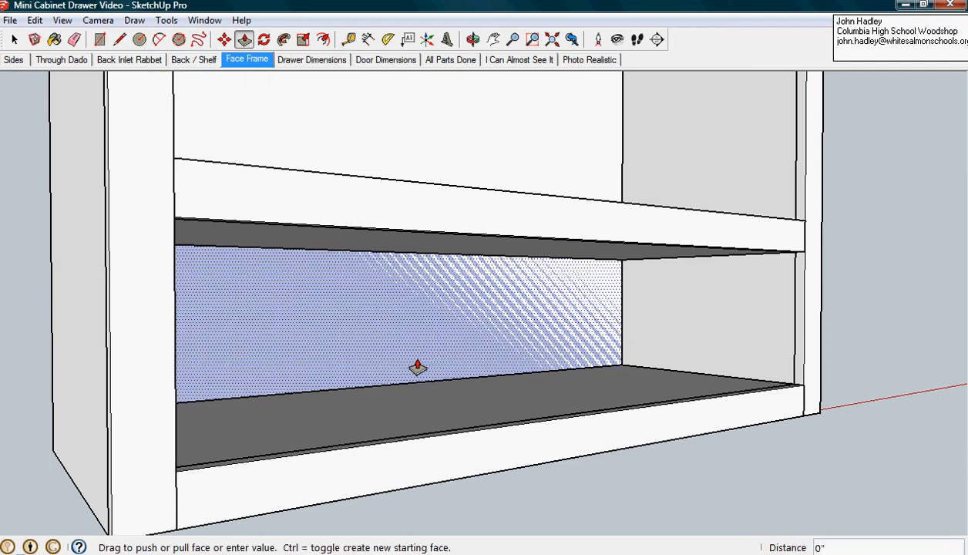
click(503, 457)
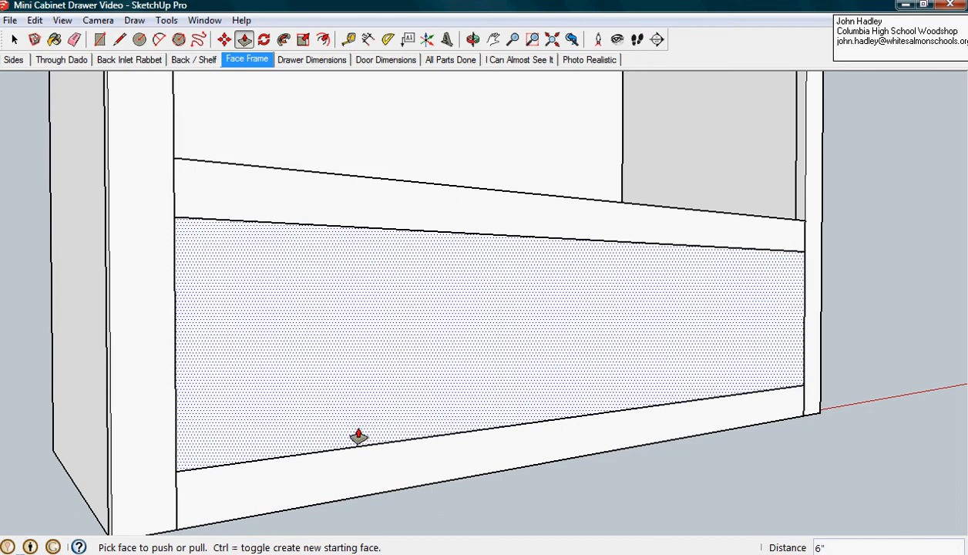
click(14, 39)
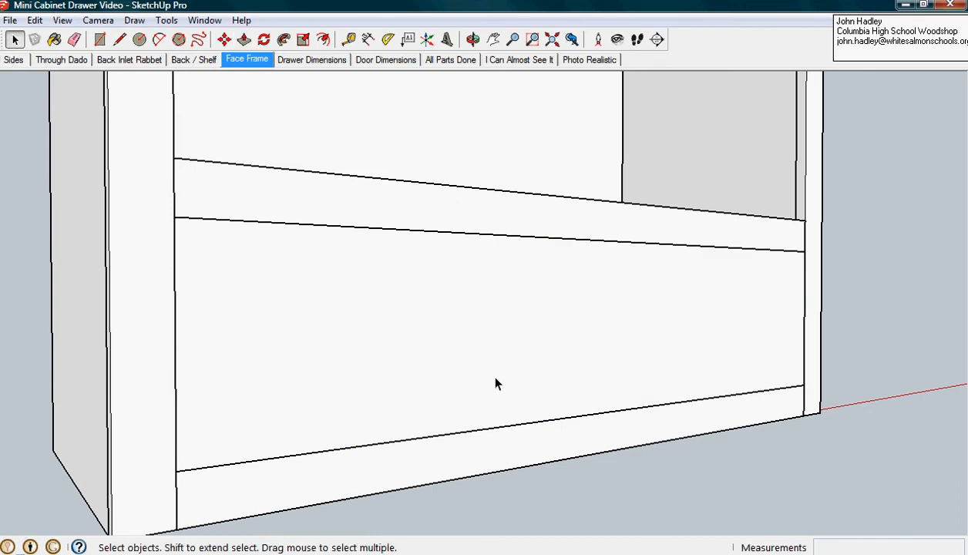
scroll(739, 474, down, 4)
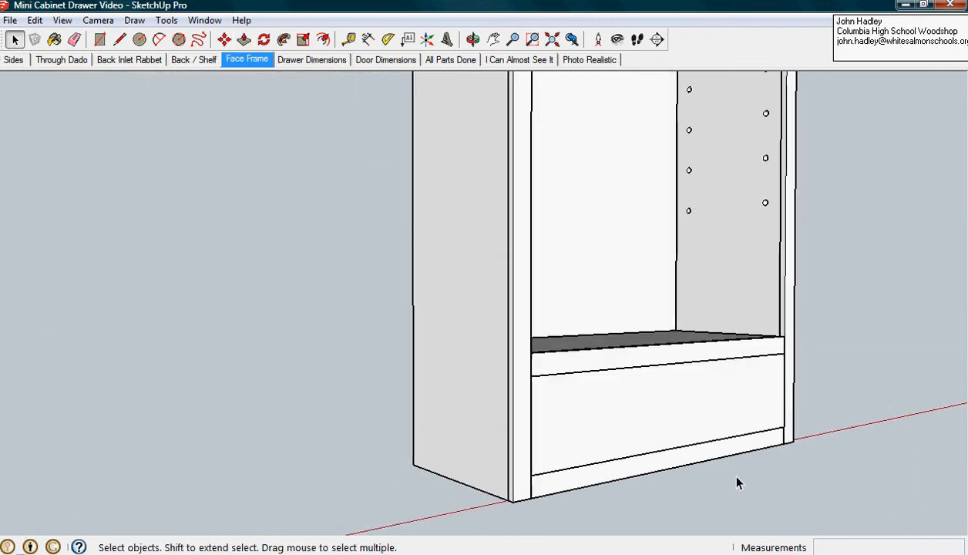
middle_drag(737, 489, 419, 449)
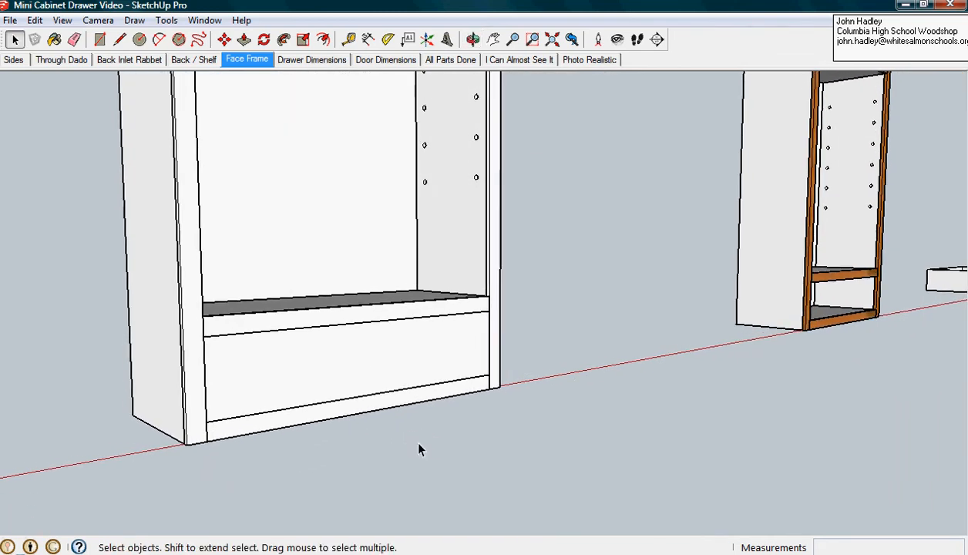
click(224, 40)
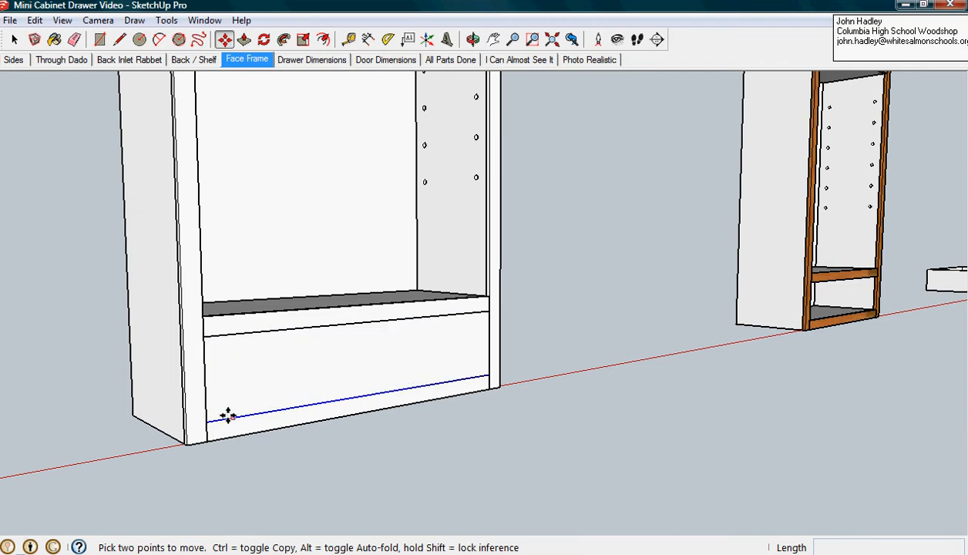
click(15, 40)
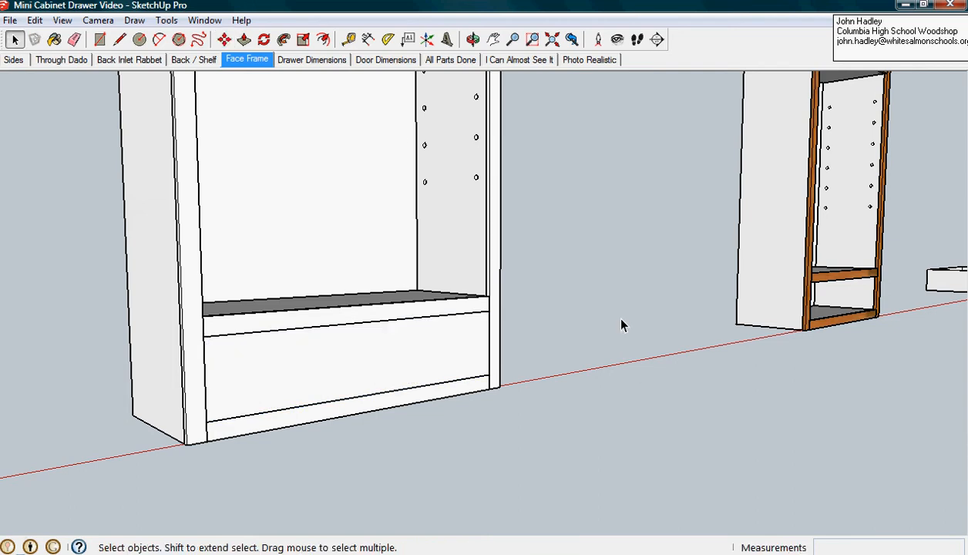
click(393, 378)
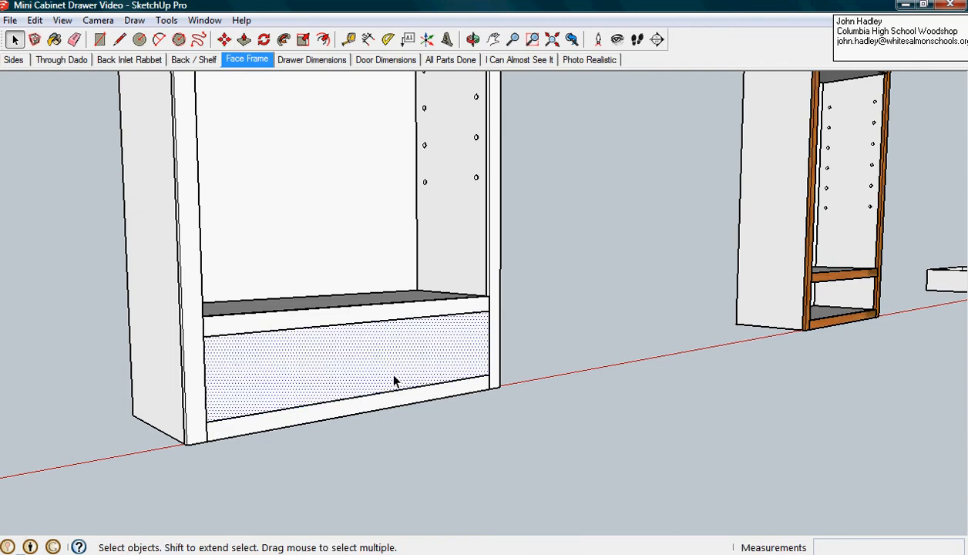
double_click(377, 378)
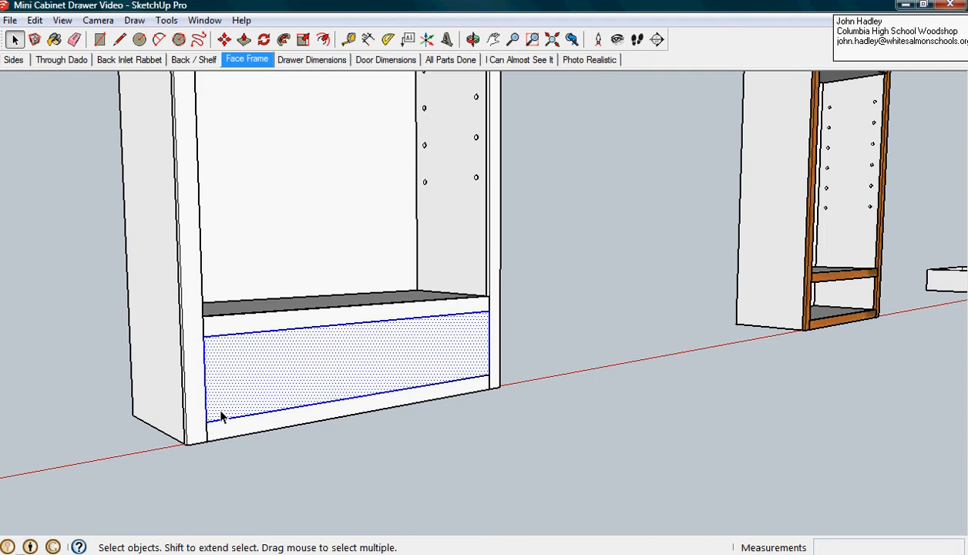
click(592, 315)
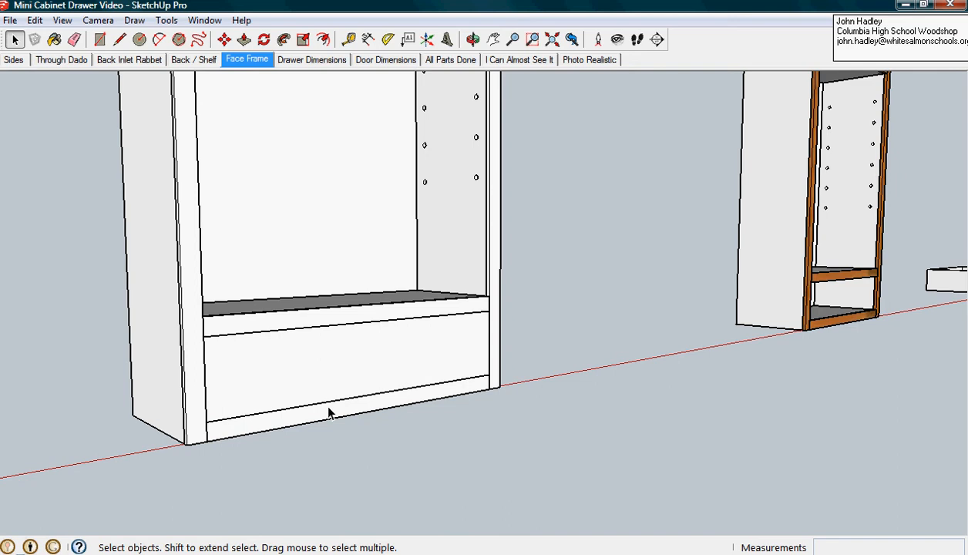
- Move the entire drawer block about 13 7/8" straight out of the opening along the green axis, and deselect it
double_click(281, 386)
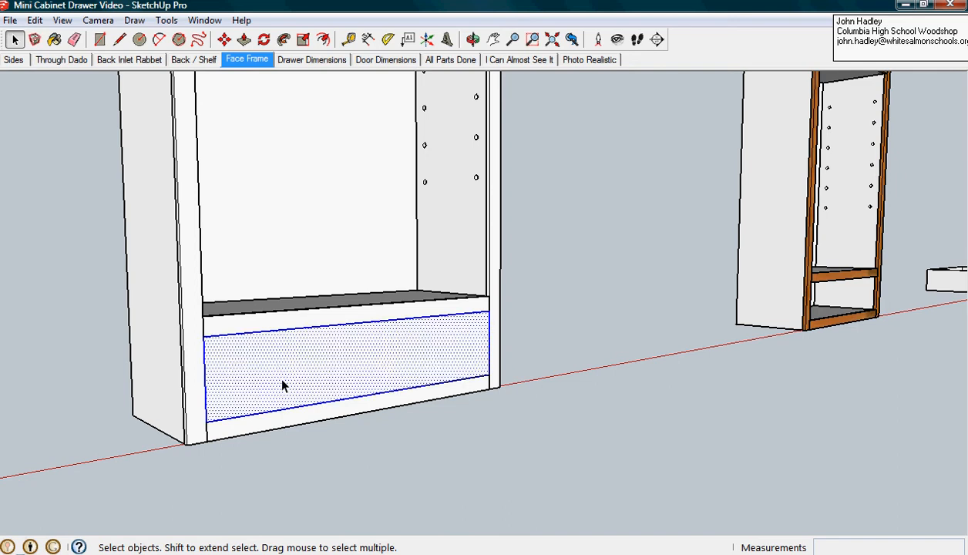
click(225, 39)
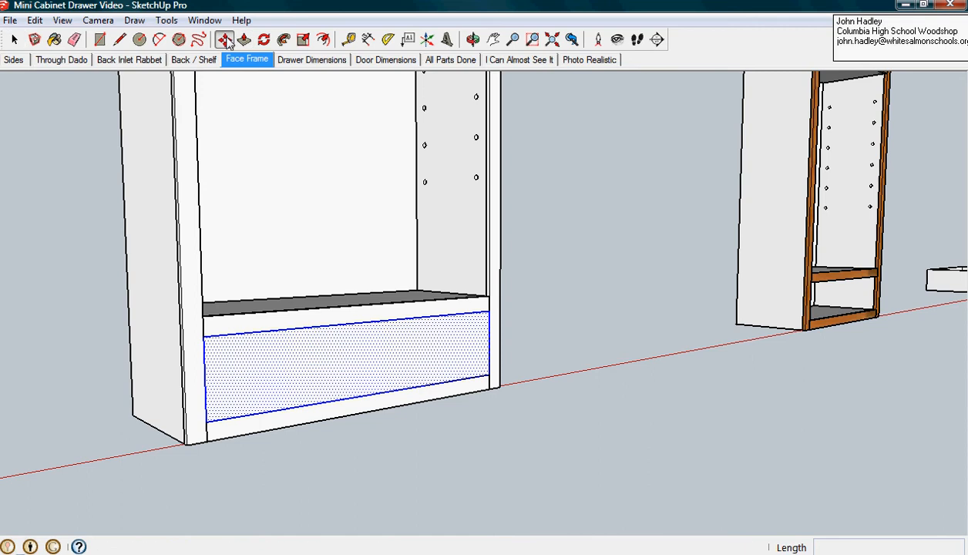
click(209, 422)
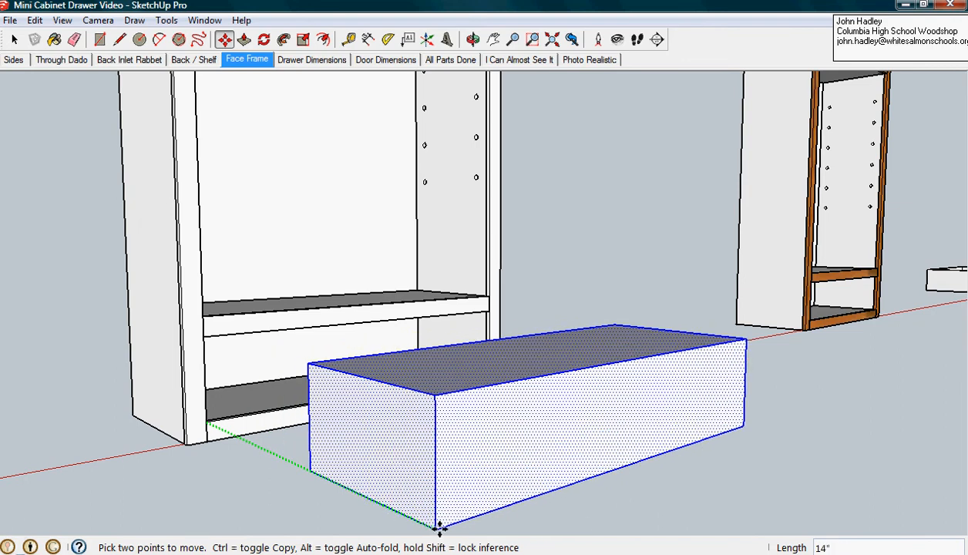
click(442, 530)
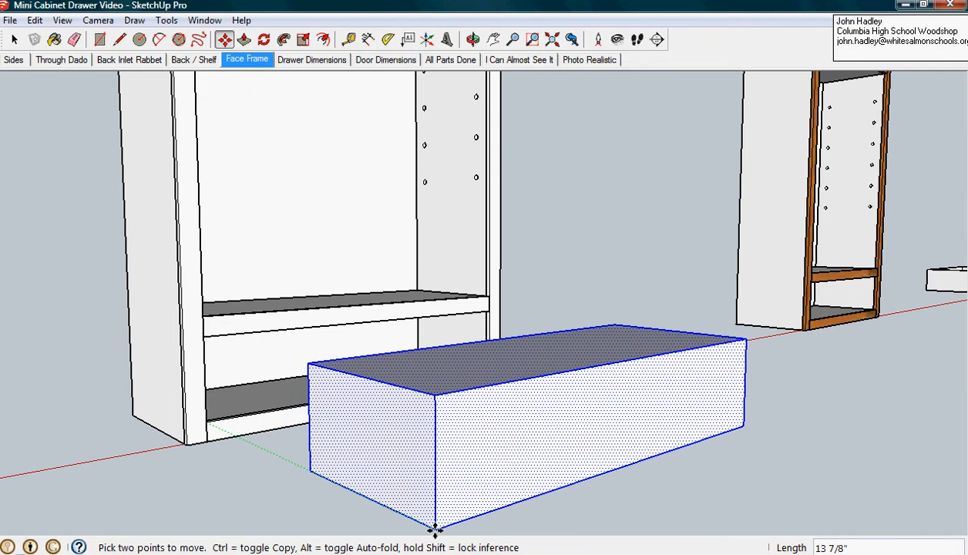
click(435, 531)
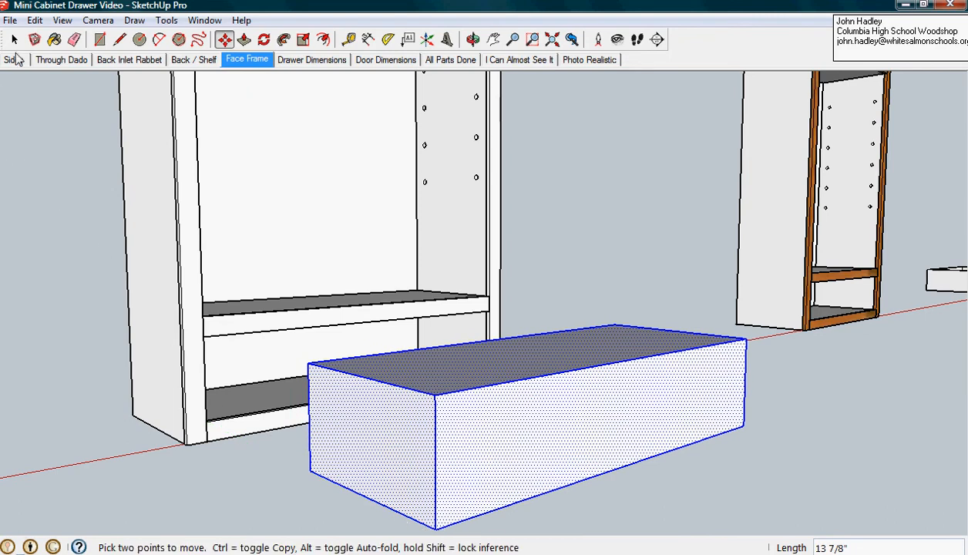
click(15, 39)
click(871, 491)
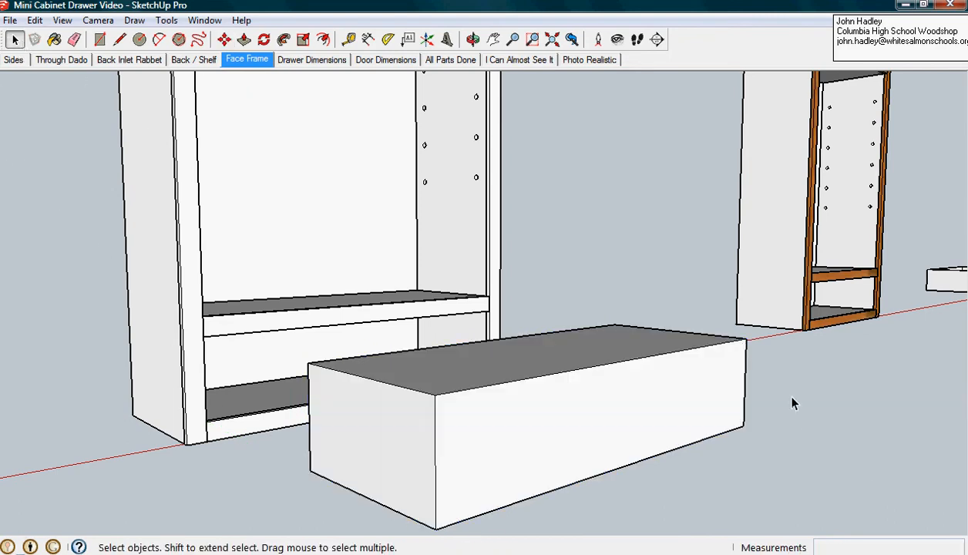
- Select the whole plain white cabinet without the drawer block and hide it
double_click(335, 237)
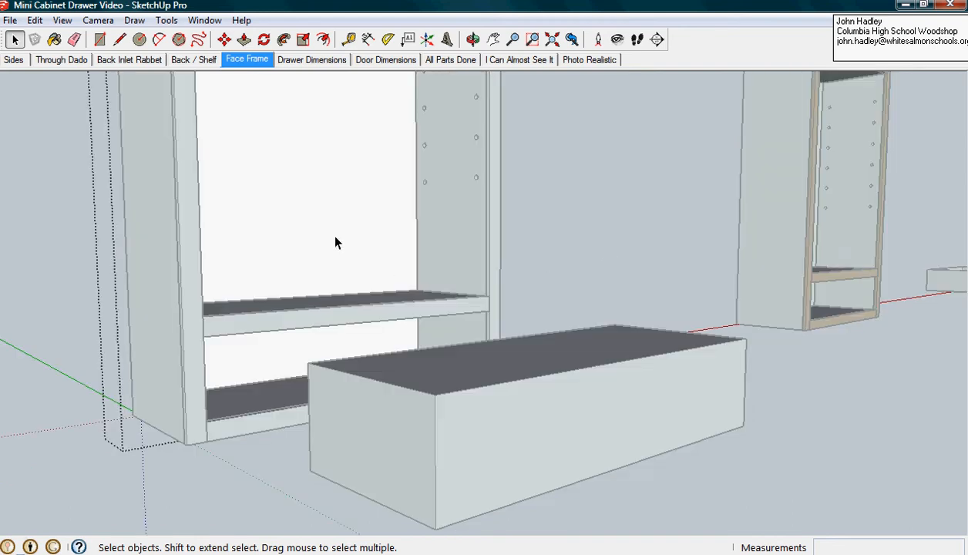
click(622, 232)
middle_drag(612, 231, 641, 265)
scroll(640, 302, down, 8)
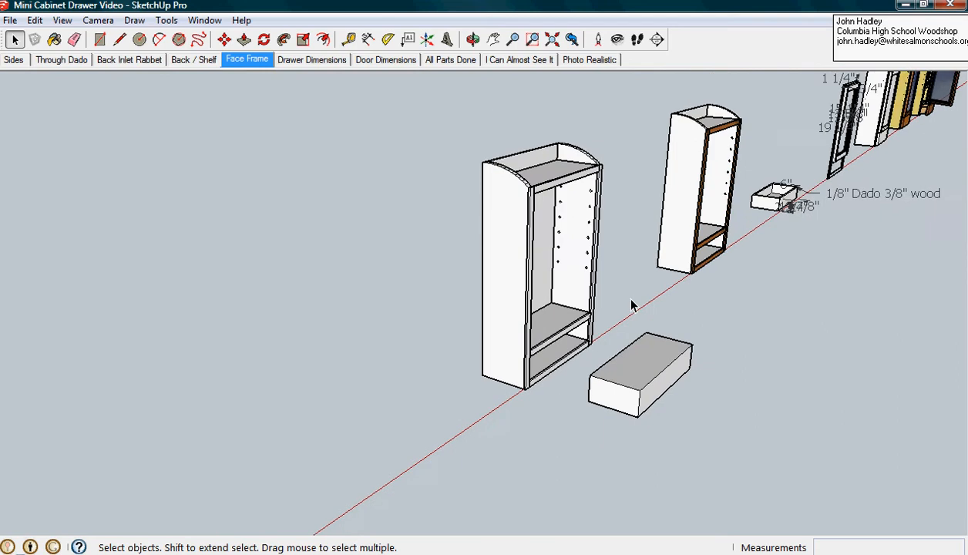
middle_drag(536, 386, 605, 513)
drag(677, 500, 409, 515)
key(space)
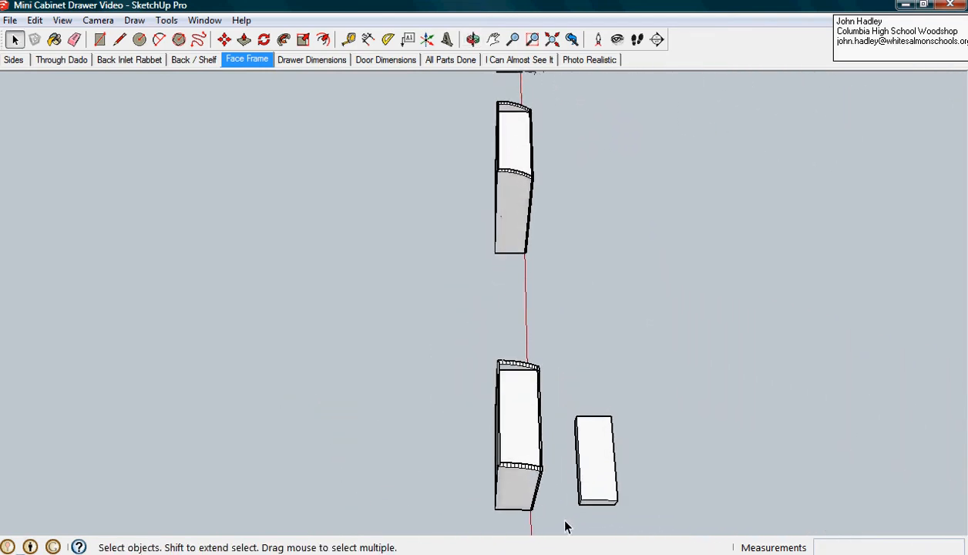
drag(566, 522, 435, 333)
right_click(522, 410)
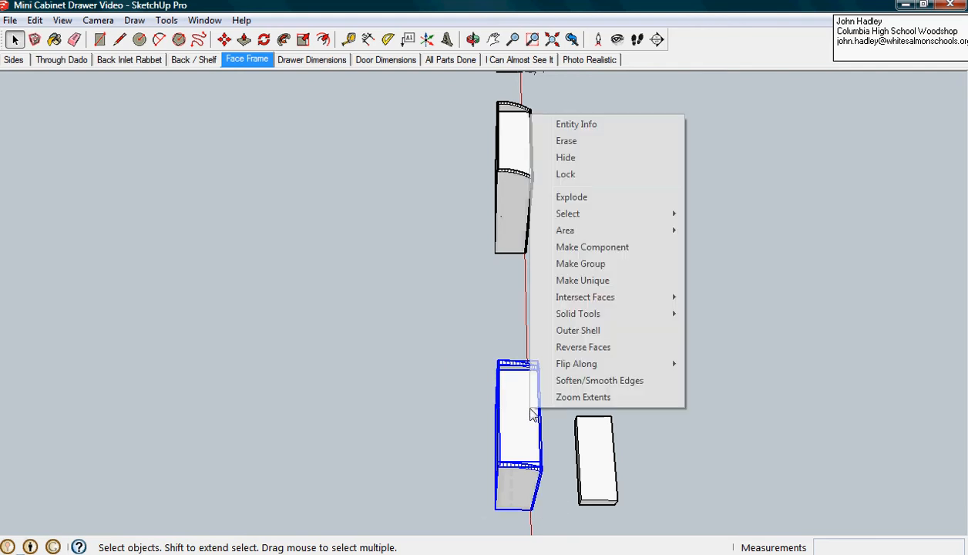
click(573, 158)
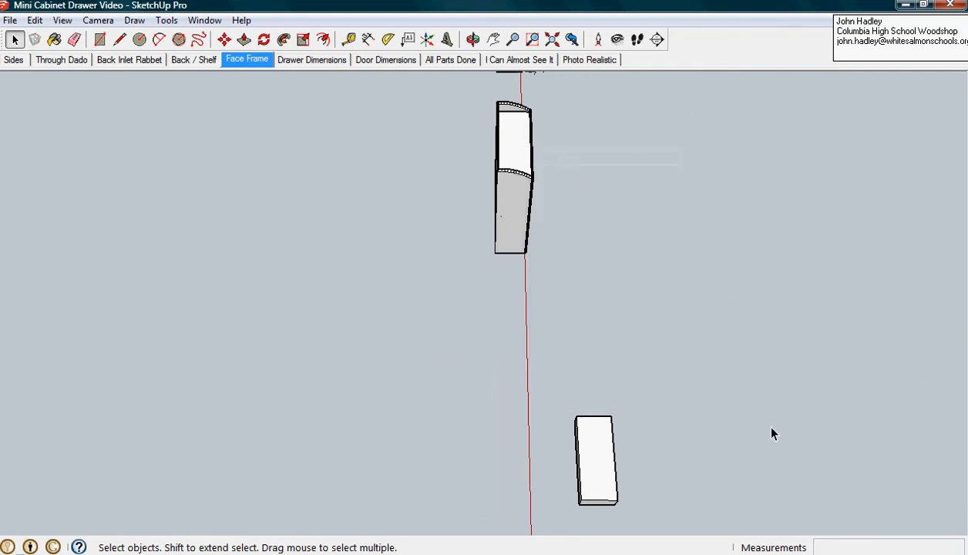
- Push/Pull the left end face of the drawer block slightly inward for side clearance
mouse_move(771, 432)
middle_down()
mouse_move(632, 426)
mouse_move(489, 317)
mouse_move(453, 239)
mouse_move(451, 345)
middle_up()
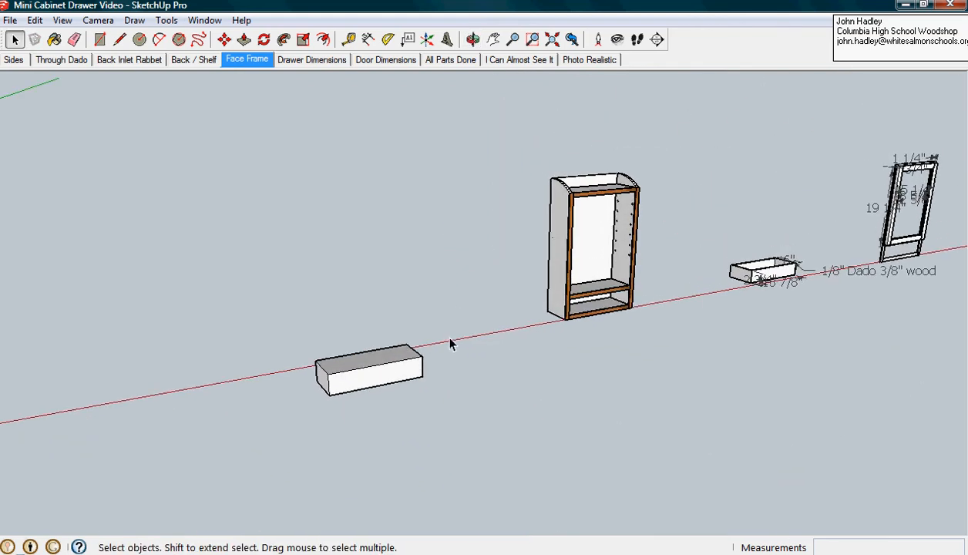
scroll(390, 406, up, 5)
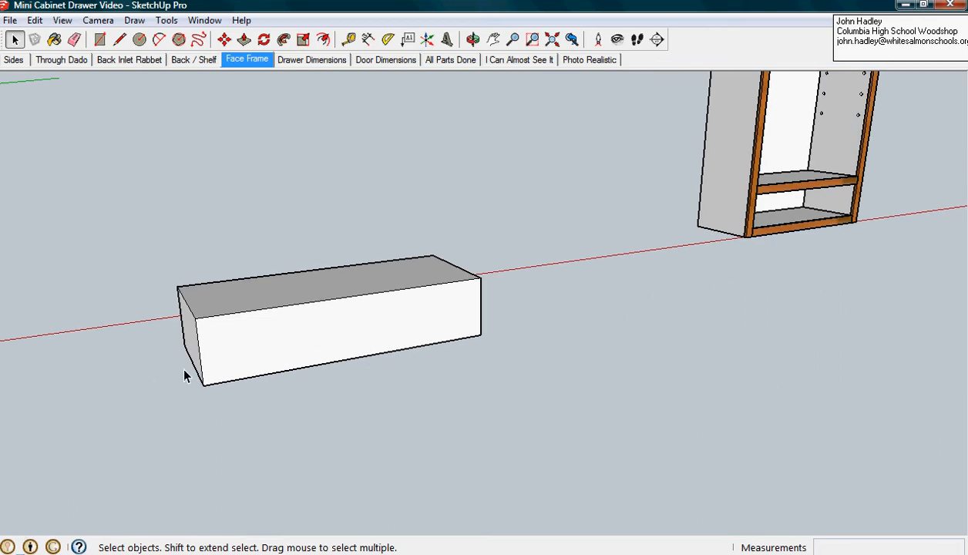
mouse_move(186, 374)
middle_down()
mouse_move(271, 380)
mouse_move(247, 365)
middle_up()
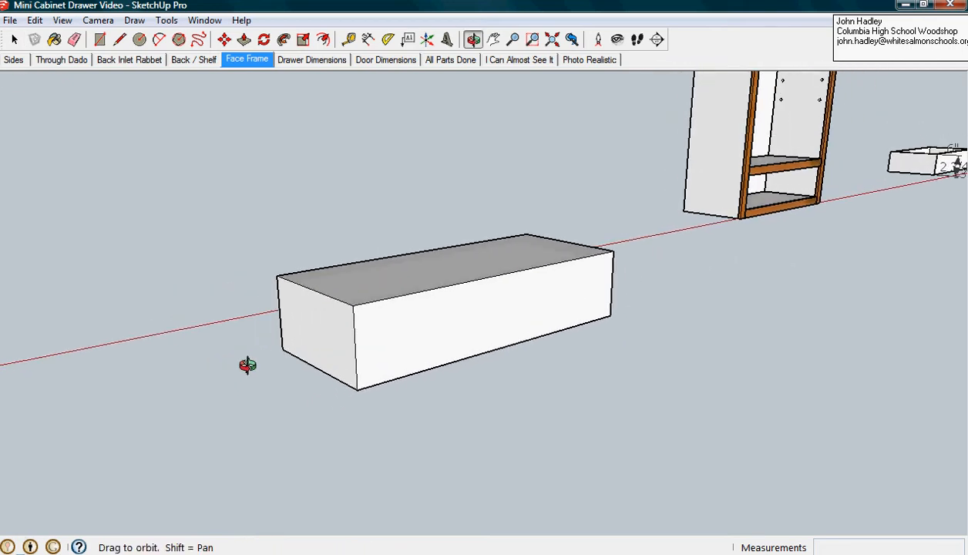
click(244, 40)
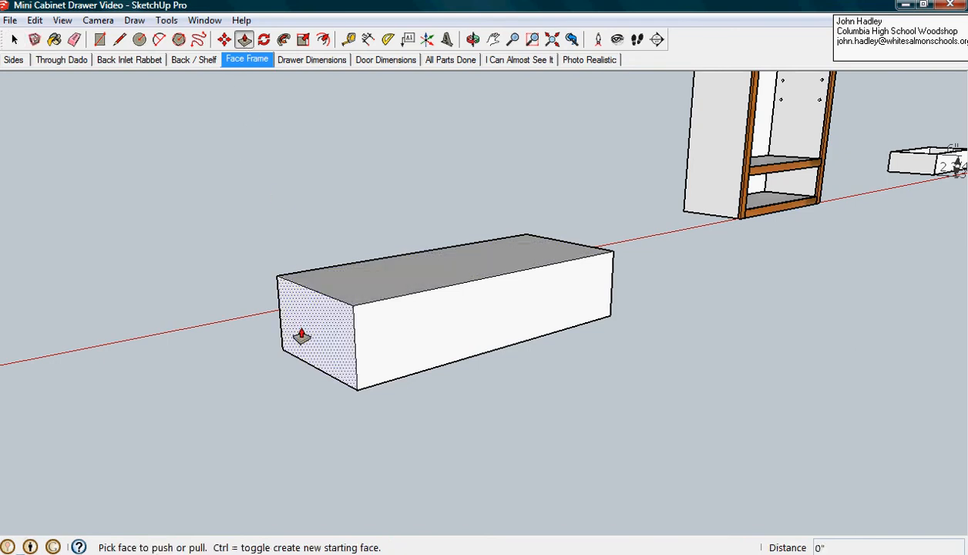
drag(305, 336, 322, 336)
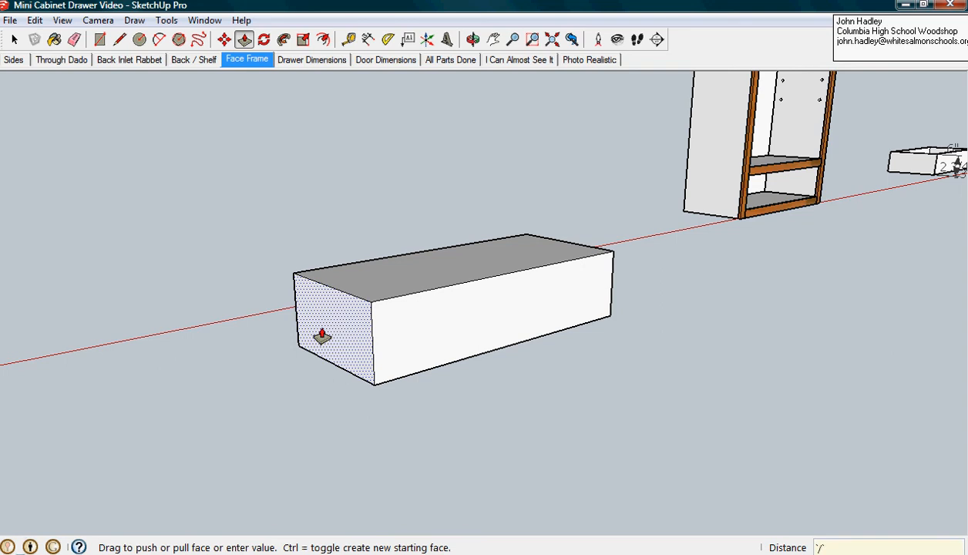
key(Return)
drag(322, 336, 453, 363)
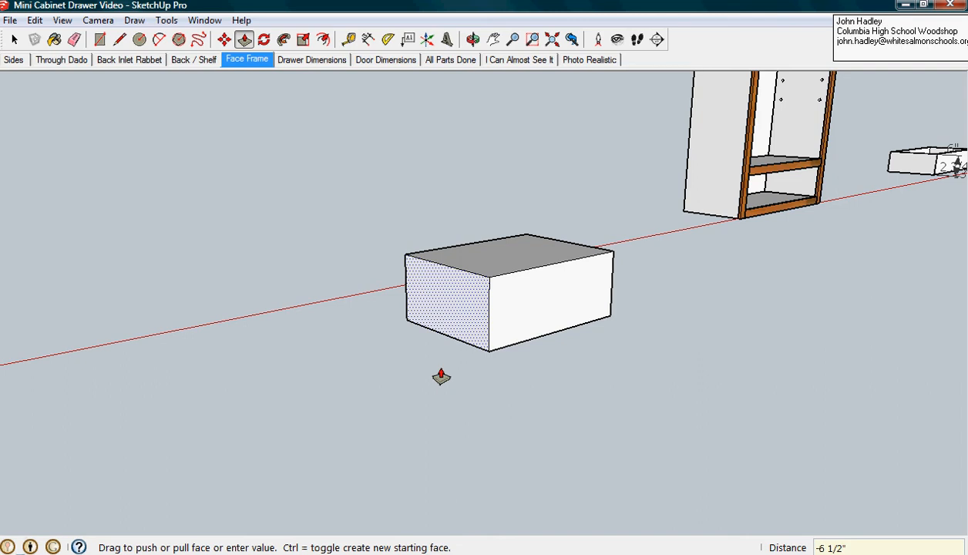
key(Escape)
- Push/Pull the right end face of the drawer block slightly inward for matching clearance
middle_drag(672, 368, 290, 392)
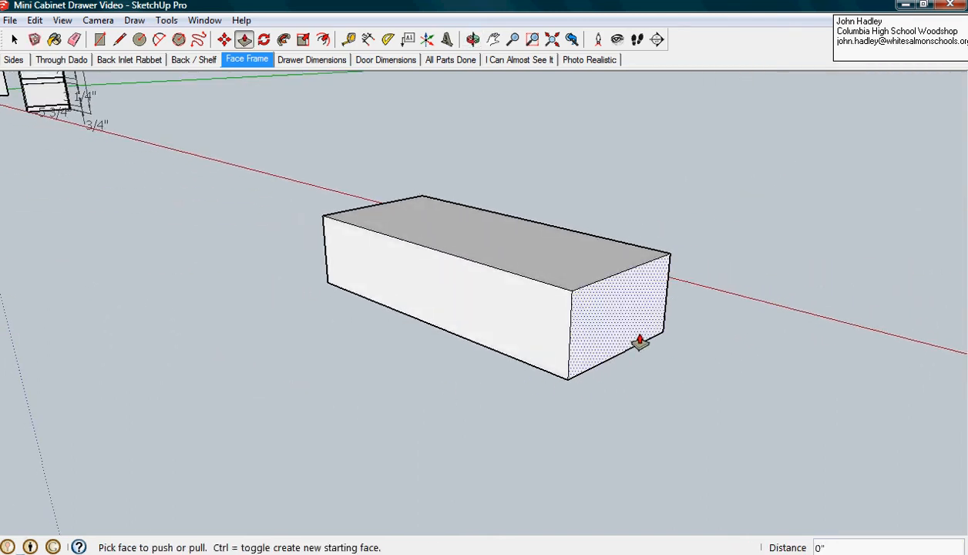
drag(610, 333, 611, 330)
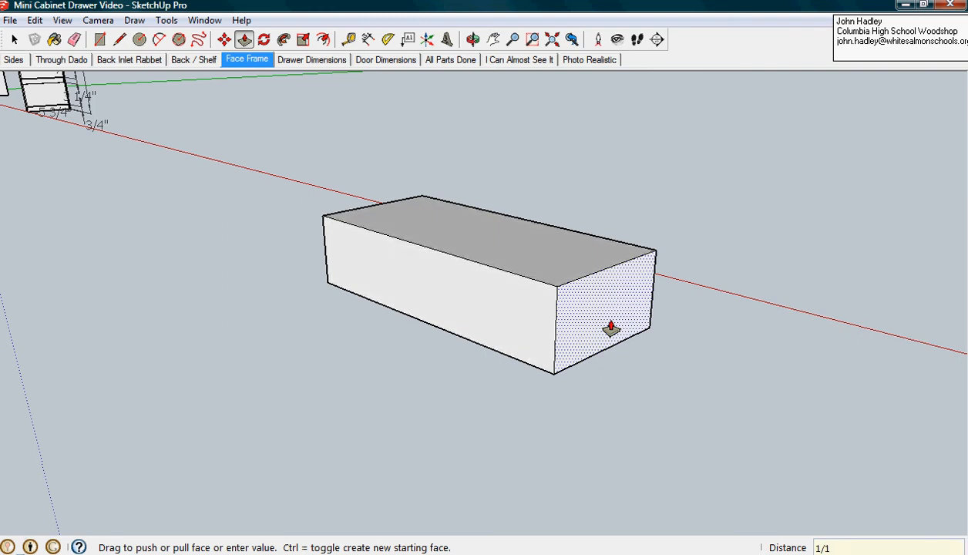
drag(610, 329, 694, 409)
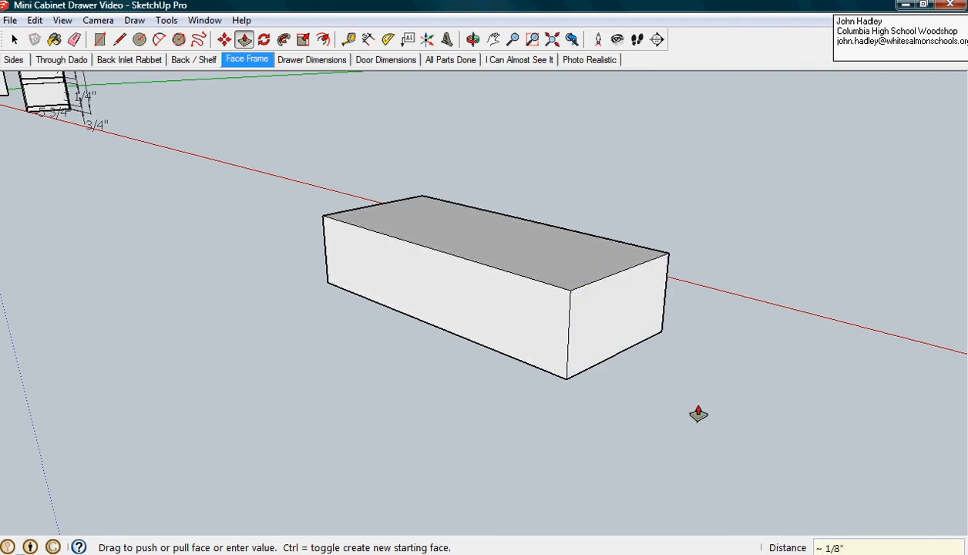
- Push/Pull the top face of the drawer block 1/2" downward
click(529, 258)
drag(530, 257, 536, 268)
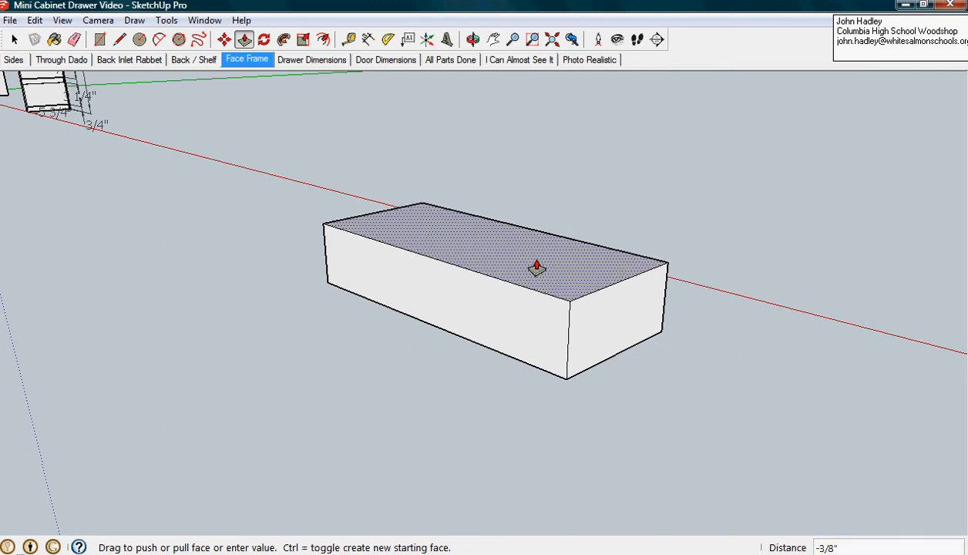
text(1/2")
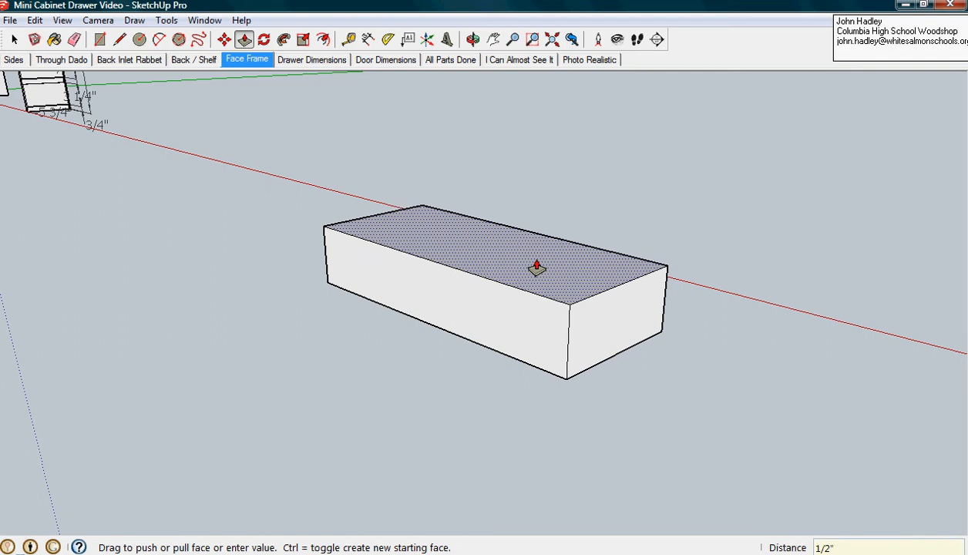
- Push/Pull the back face of the drawer block 1/4" inward
middle_drag(763, 308, 471, 365)
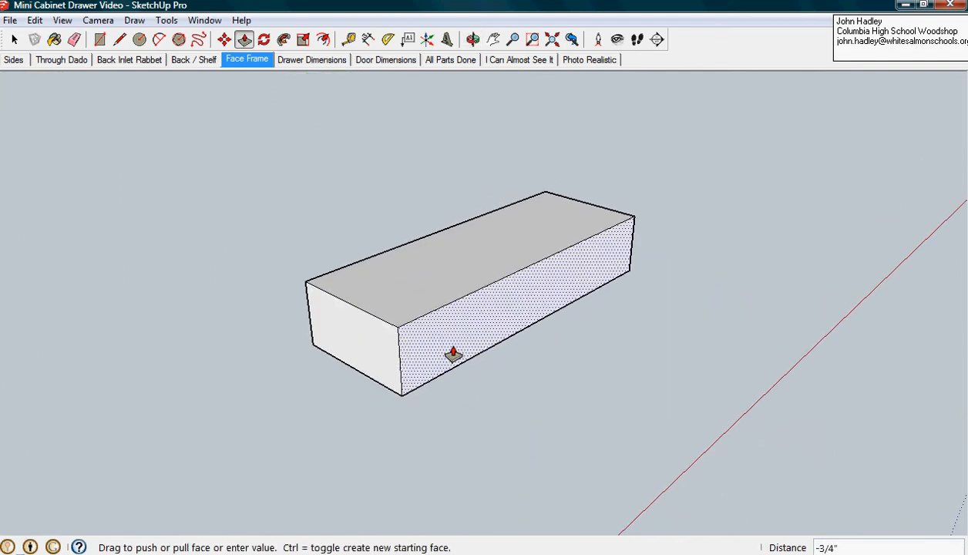
text(1/4")
key(Return)
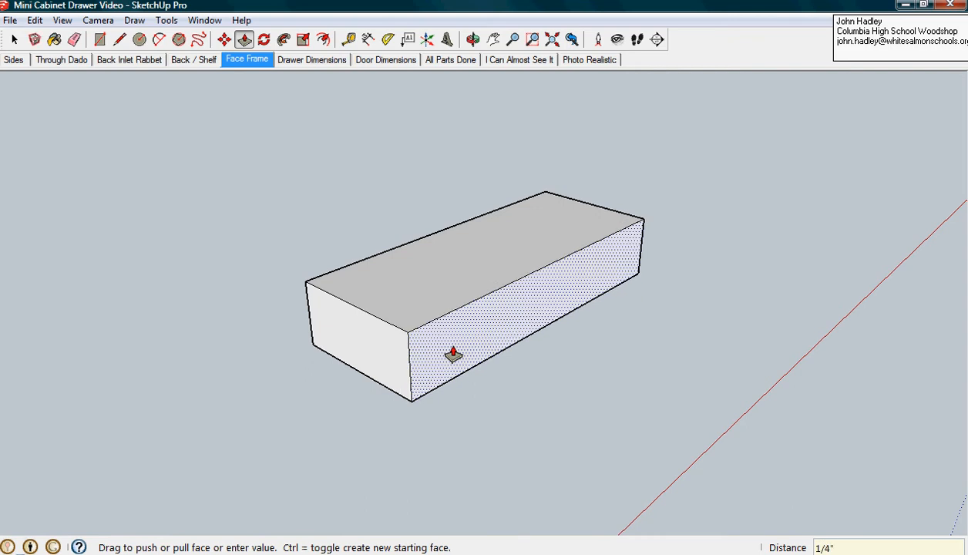
- Measure the height of the drawer block along its long vertical face, from the upper edge to the lower edge
middle_drag(365, 434, 862, 412)
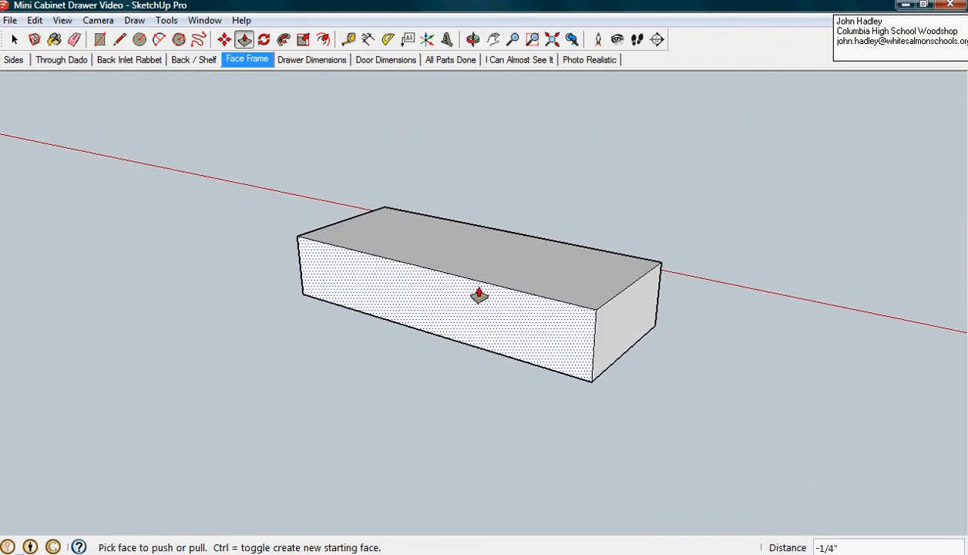
scroll(479, 295, up, 1)
scroll(479, 294, up, 1)
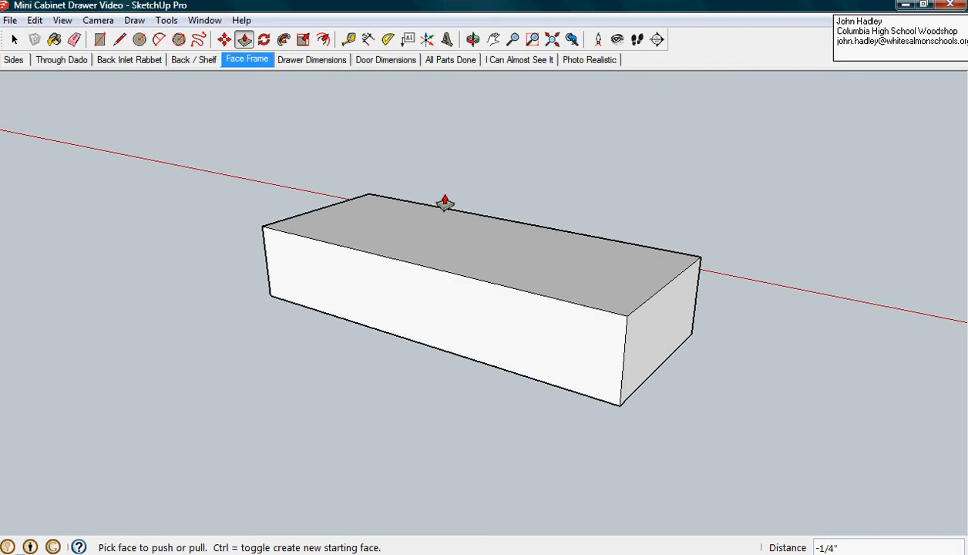
click(326, 46)
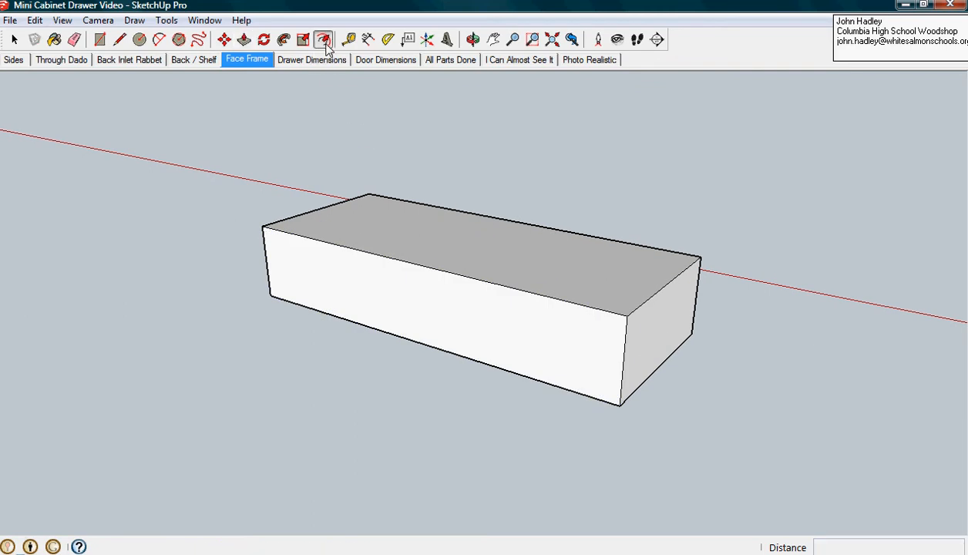
click(349, 39)
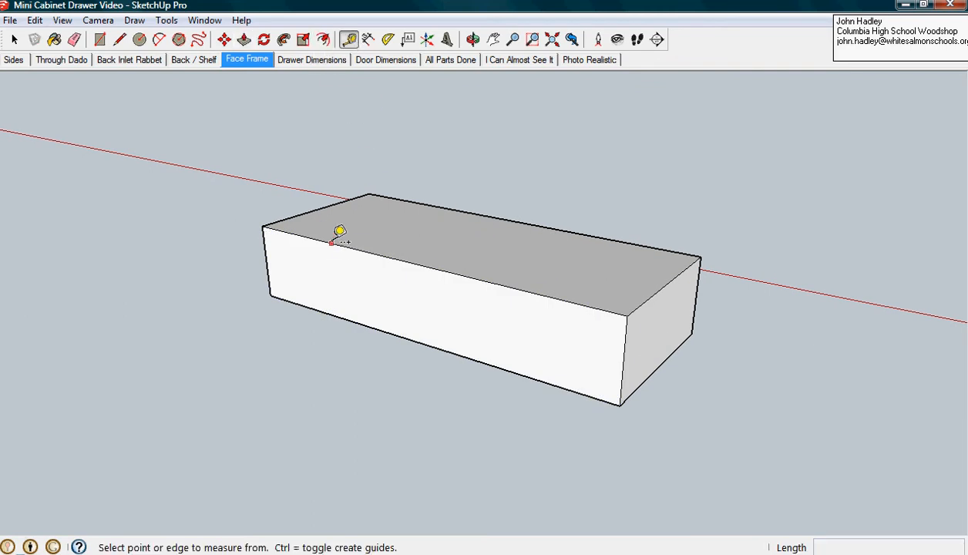
click(332, 243)
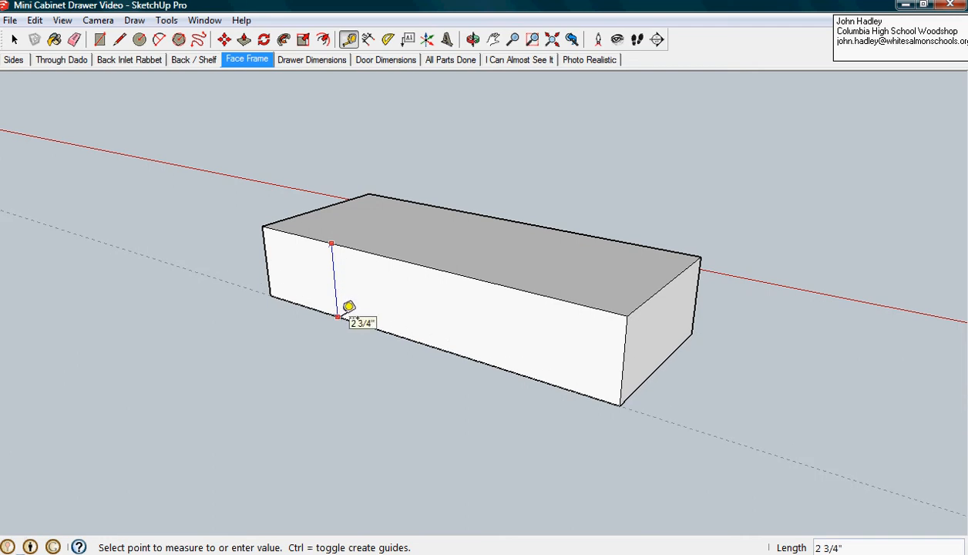
click(338, 315)
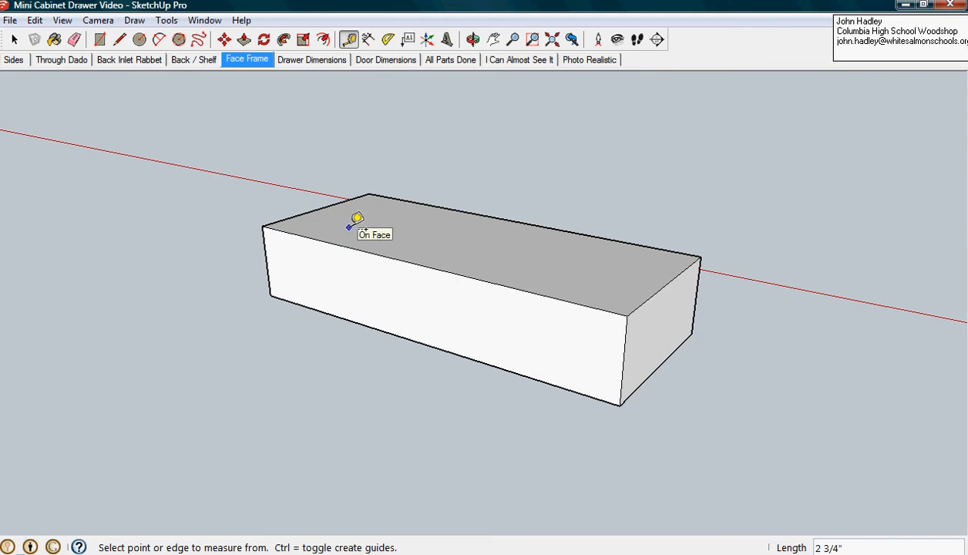
- Offset the outline of the drawer block's top face 3/8" inward
click(324, 41)
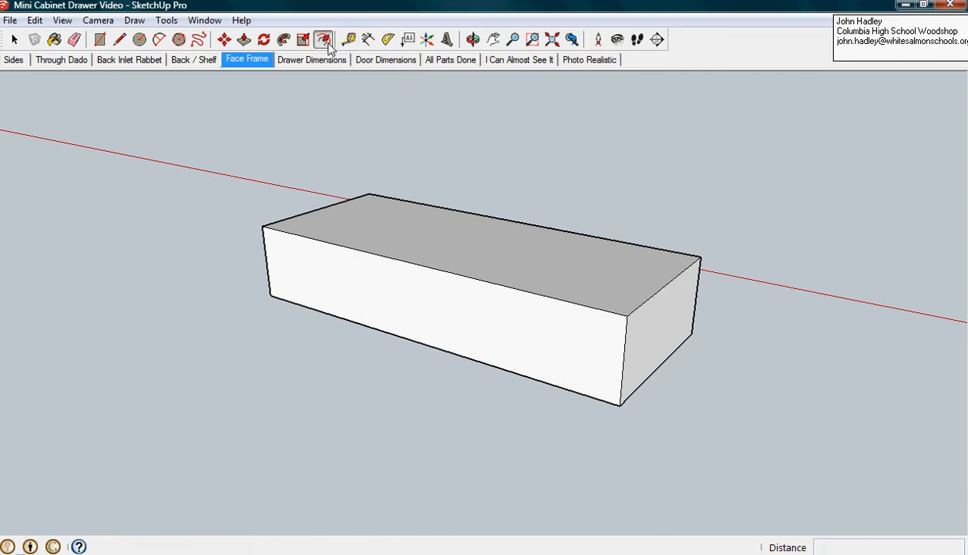
click(376, 248)
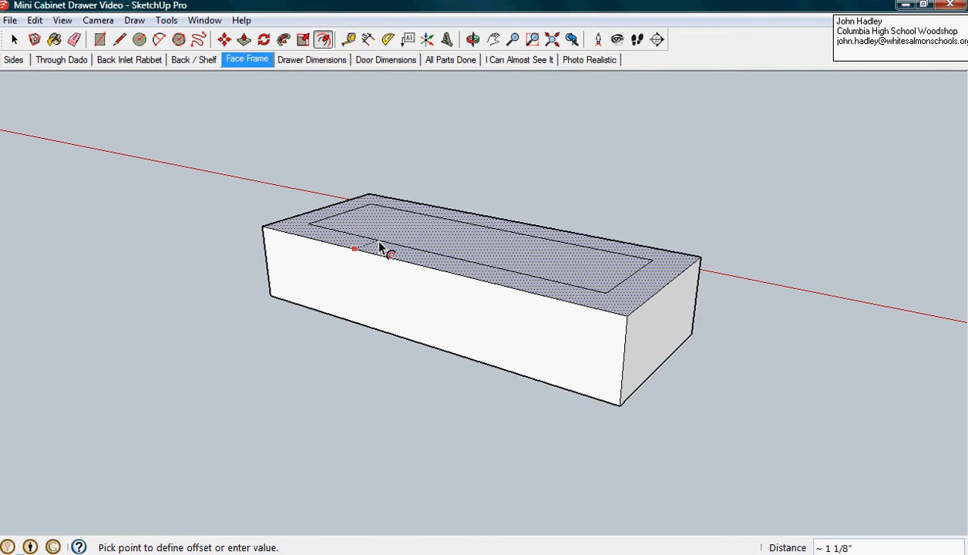
text(3/8)
key(Return)
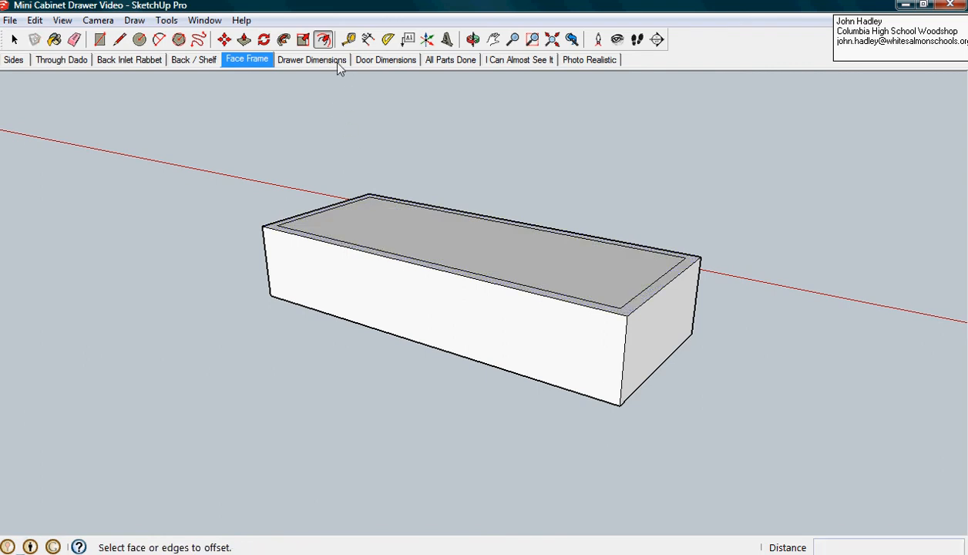
- Offset the outline of the drawer block's underside 3/8" inward
click(324, 41)
middle_drag(395, 370, 426, 183)
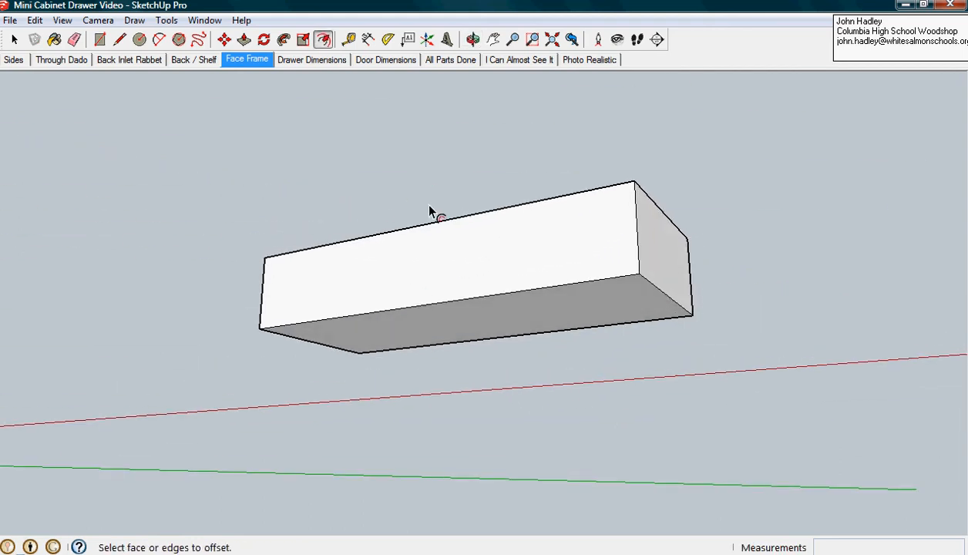
click(461, 310)
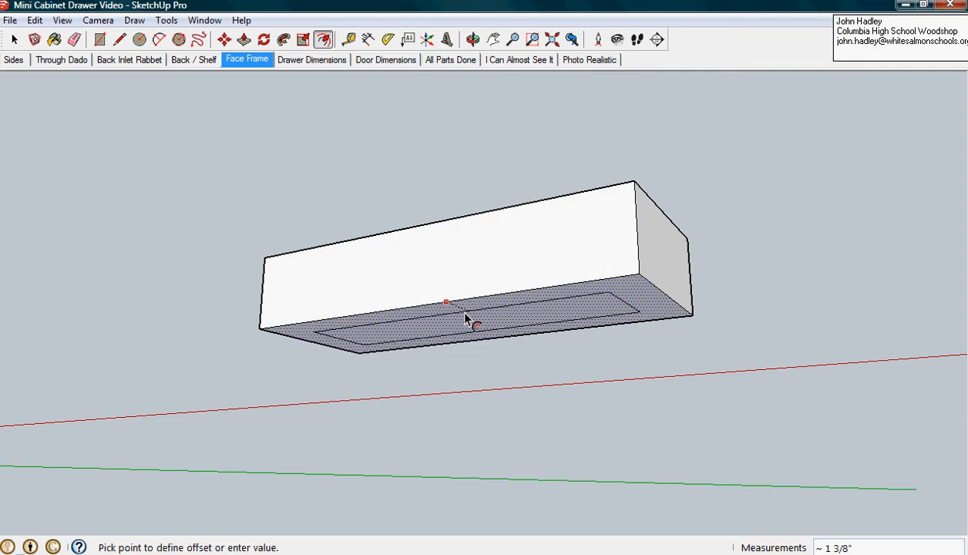
text(3/8)
key(Return)
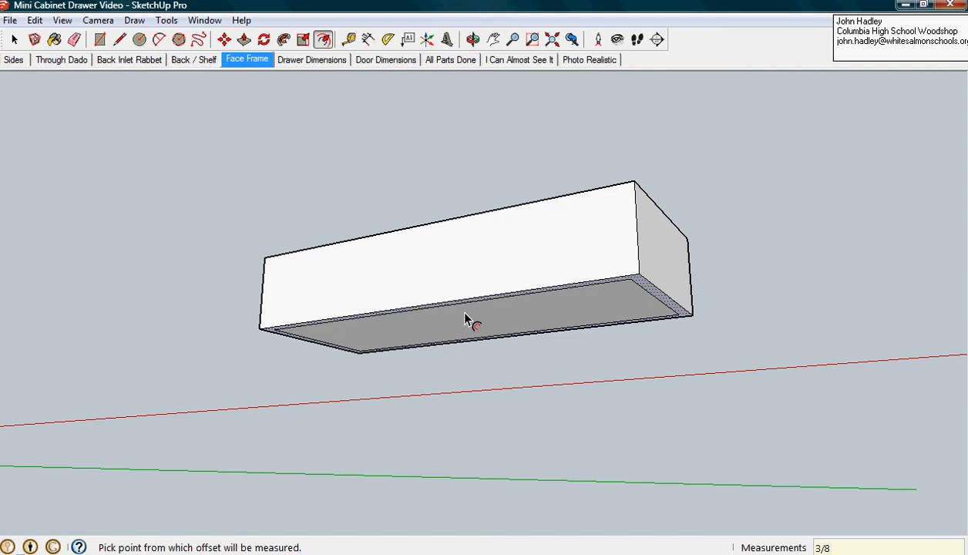
- Push/Pull the inner face of the drawer's underside 1/4" up into the block to form the bottom recess
click(243, 40)
click(399, 336)
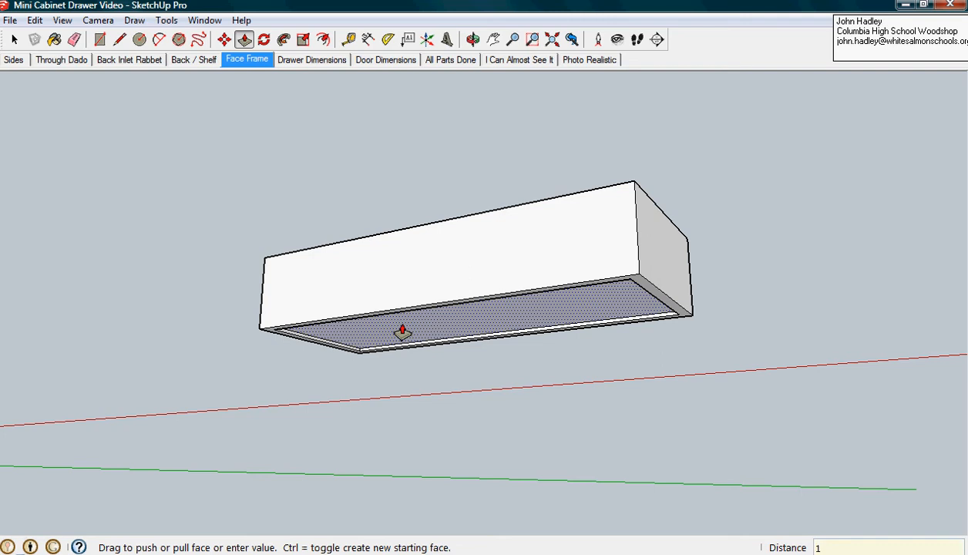
text(1/4)
key(Return)
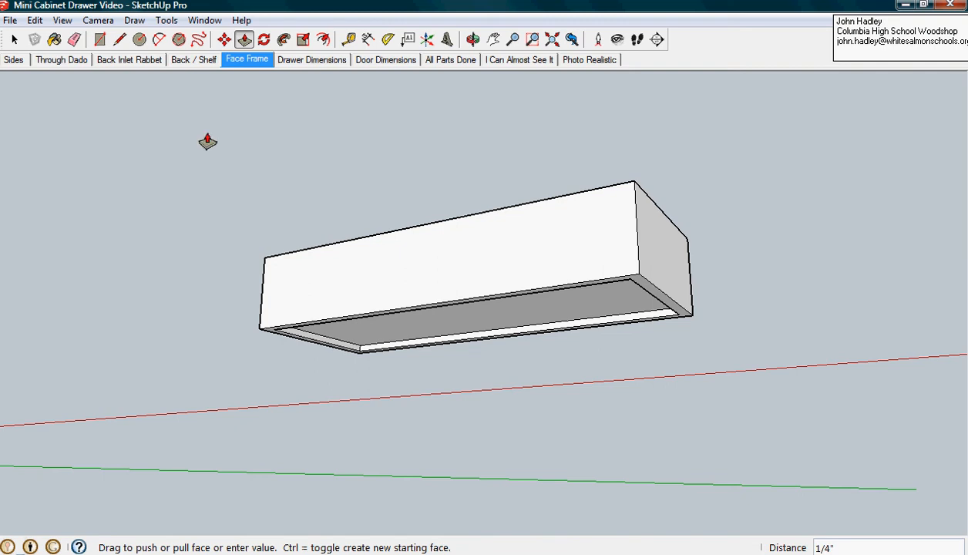
click(350, 43)
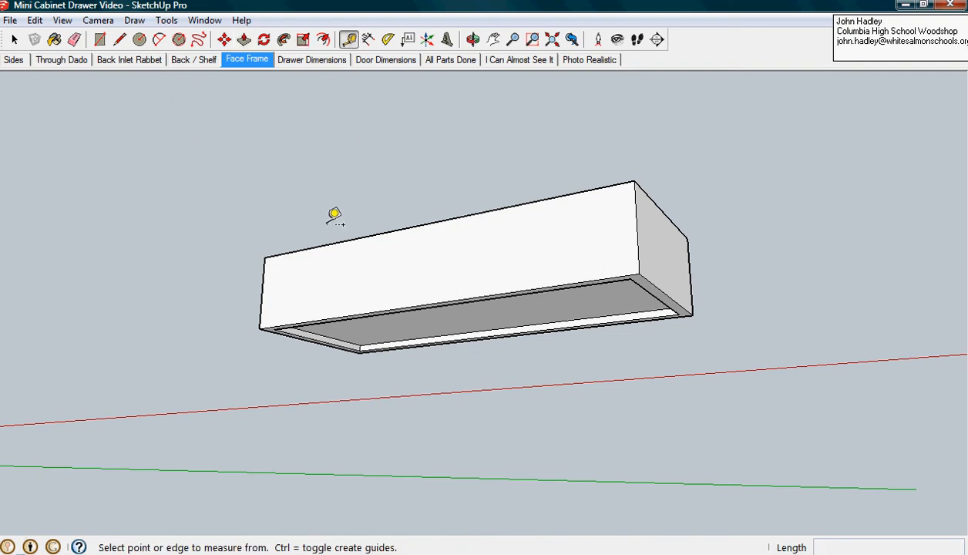
click(264, 258)
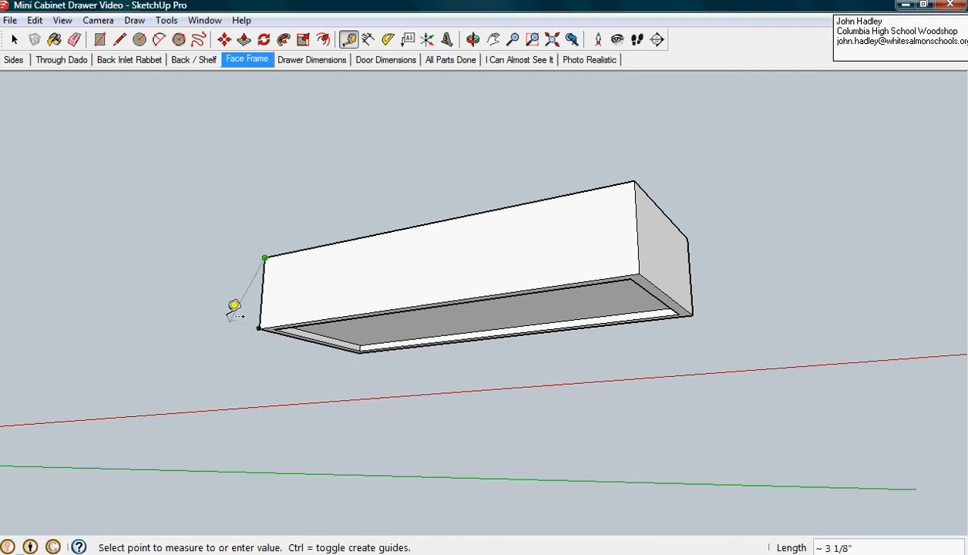
key(Escape)
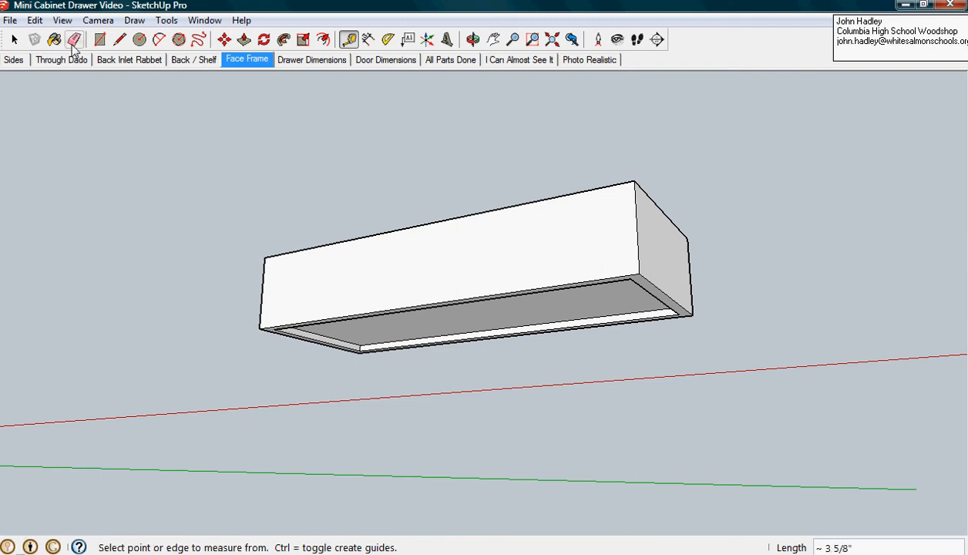
- Push/Pull the inner top face of the drawer block 2 1/4" downward to hollow out the drawer box
click(243, 40)
middle_drag(398, 171, 331, 426)
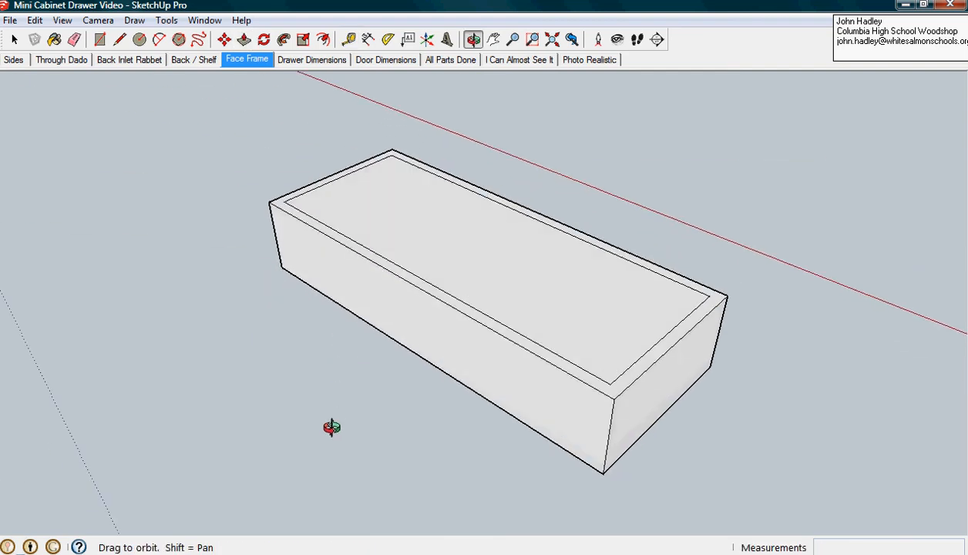
click(373, 202)
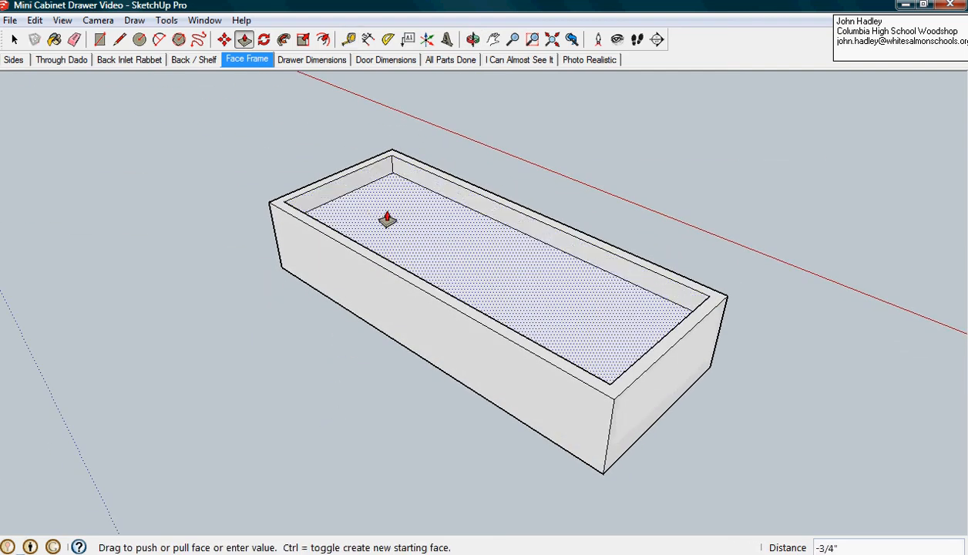
text(2 1/4)
key(Return)
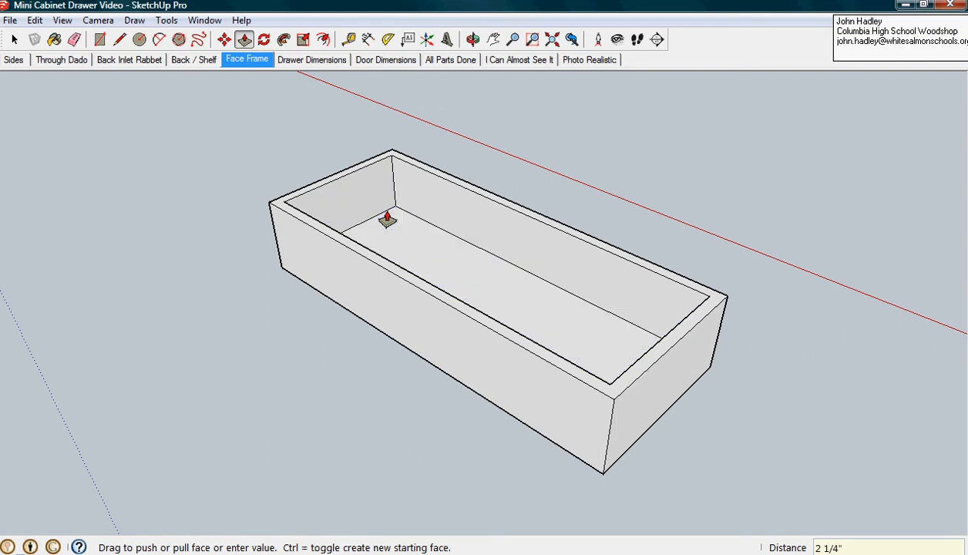
- Try to place a guide line off the inner top edge of the drawer's right end wall, and undo that guide
click(14, 39)
middle_drag(764, 451, 858, 440)
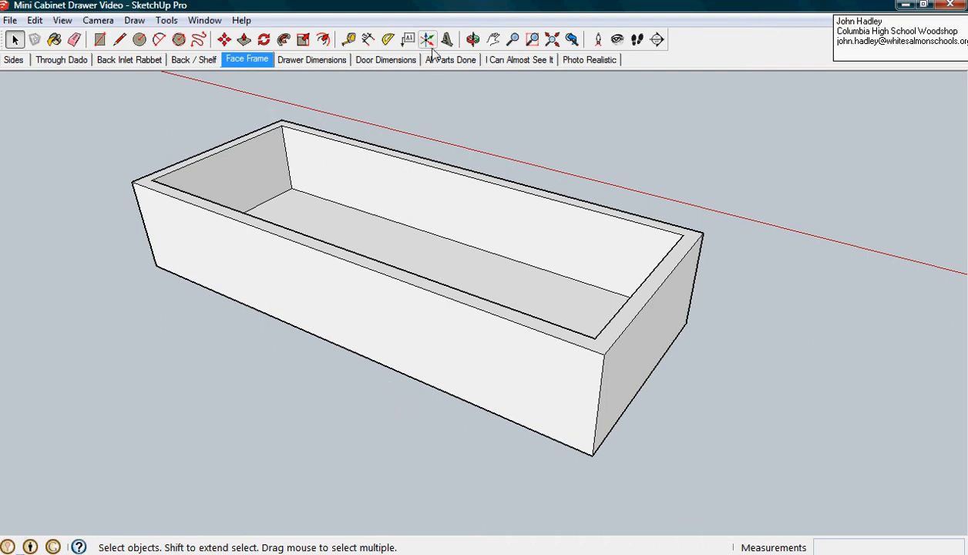
click(349, 40)
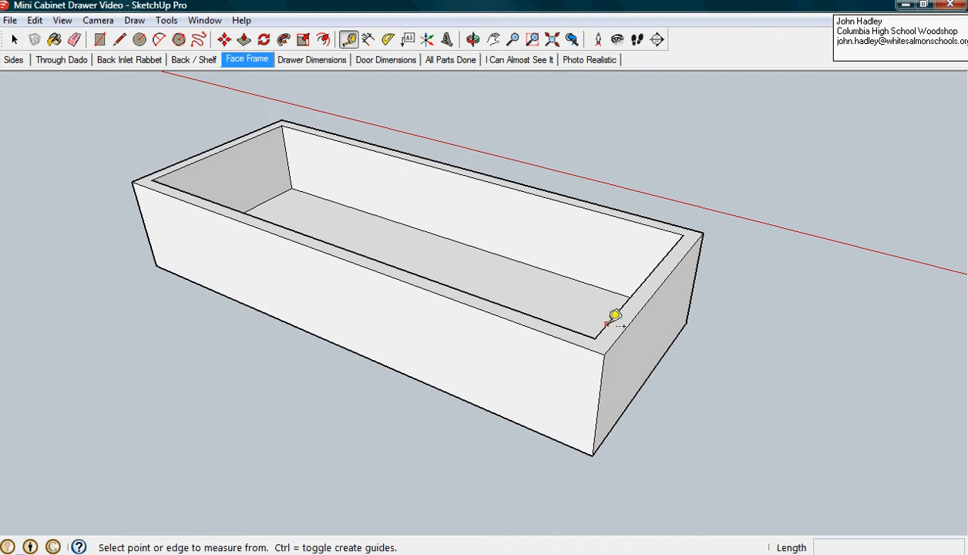
scroll(648, 373, up, 3)
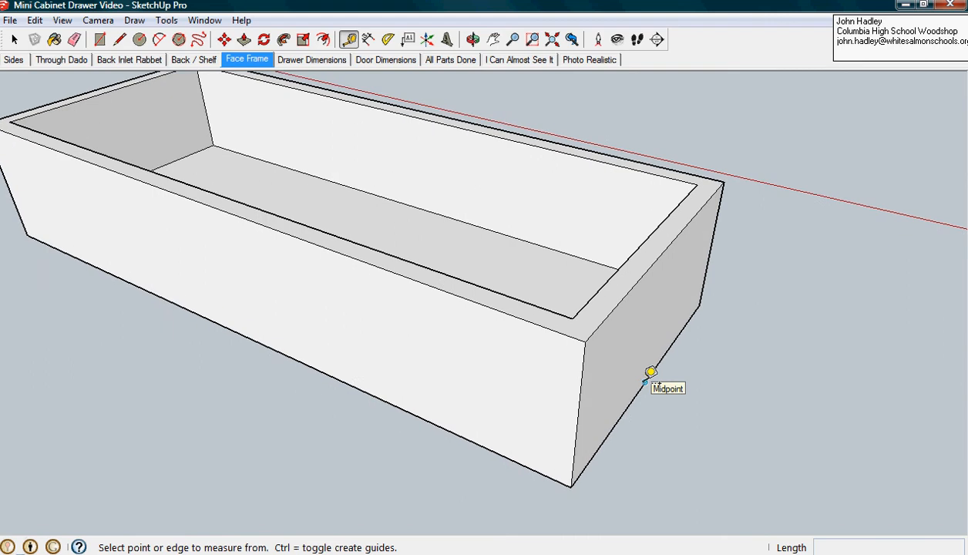
scroll(648, 373, down, 3)
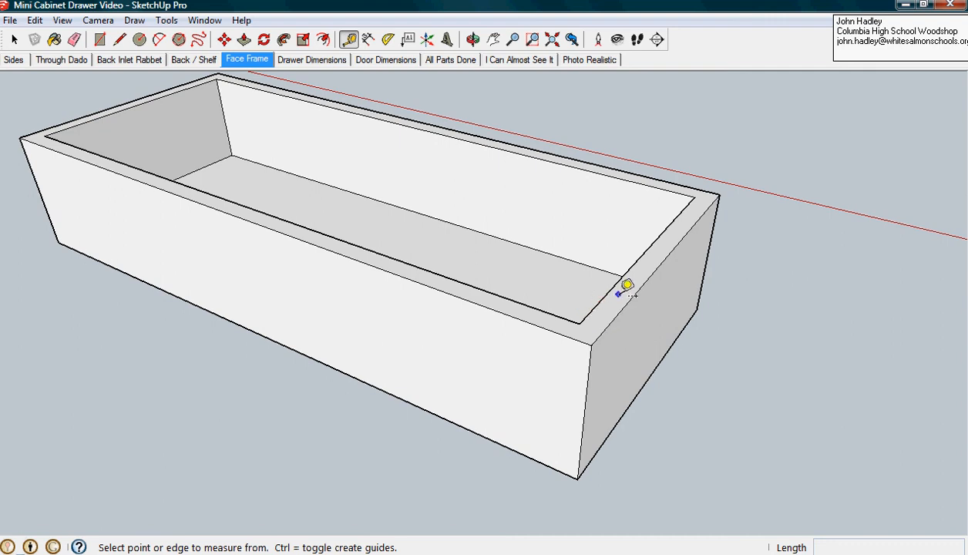
click(648, 251)
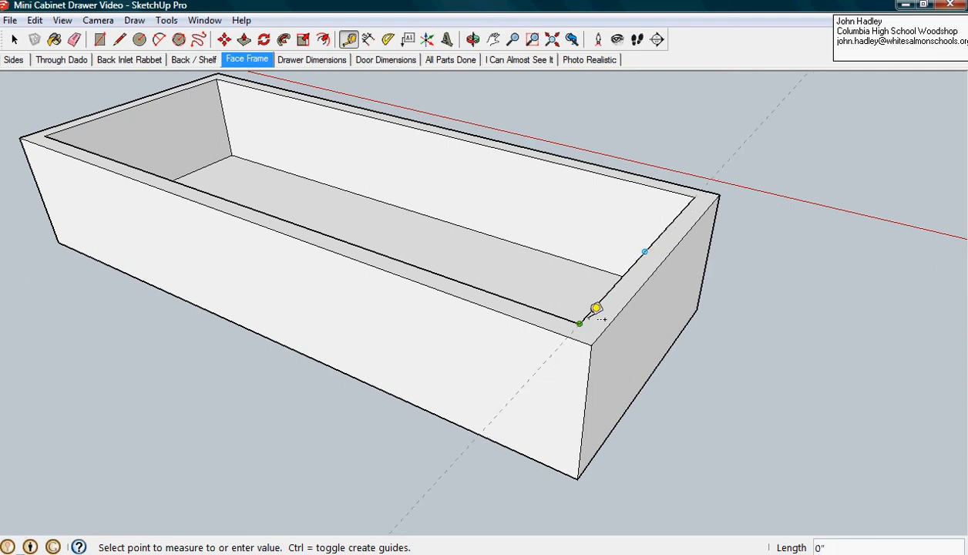
click(622, 290)
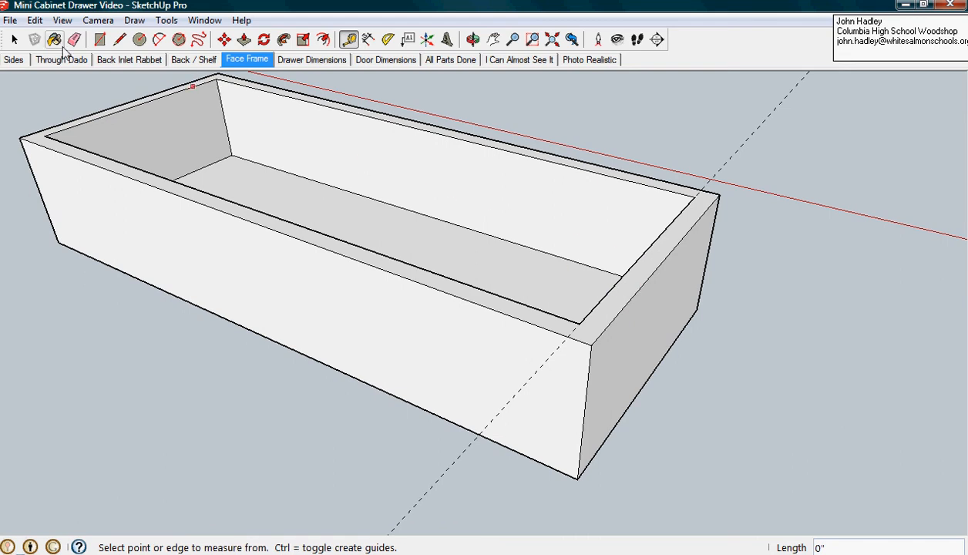
click(35, 20)
click(69, 38)
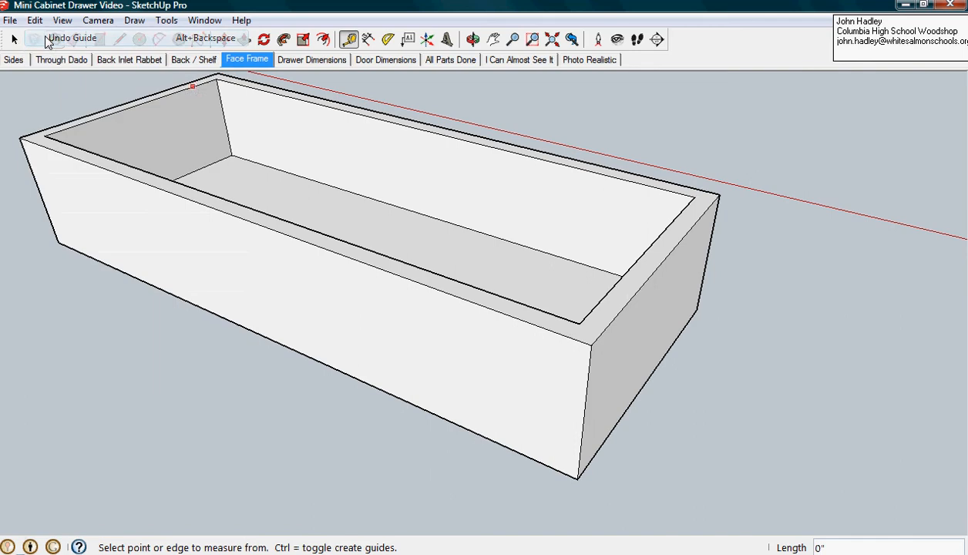
- Measure the right end wall's thickness and place a guide line along its top, 1/8" outward from the inner edge
click(579, 323)
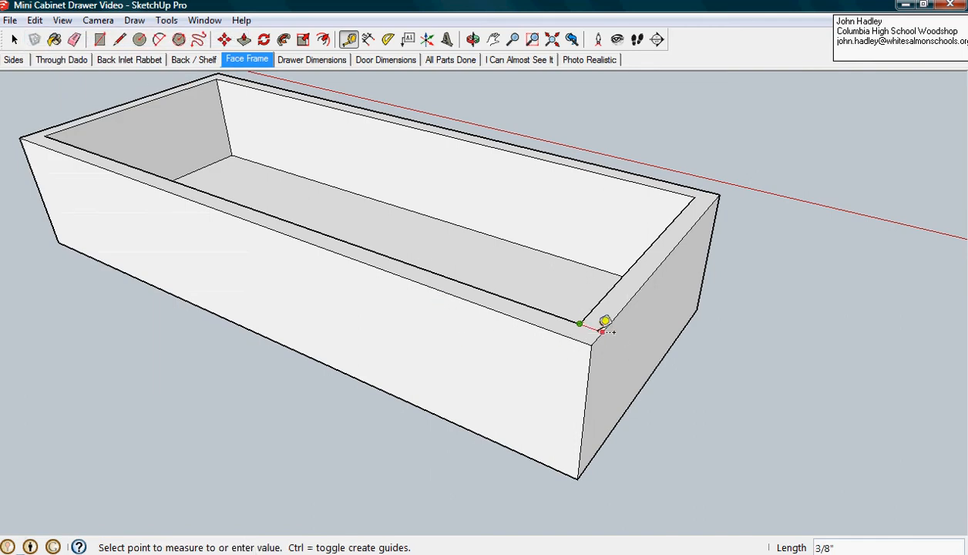
click(606, 332)
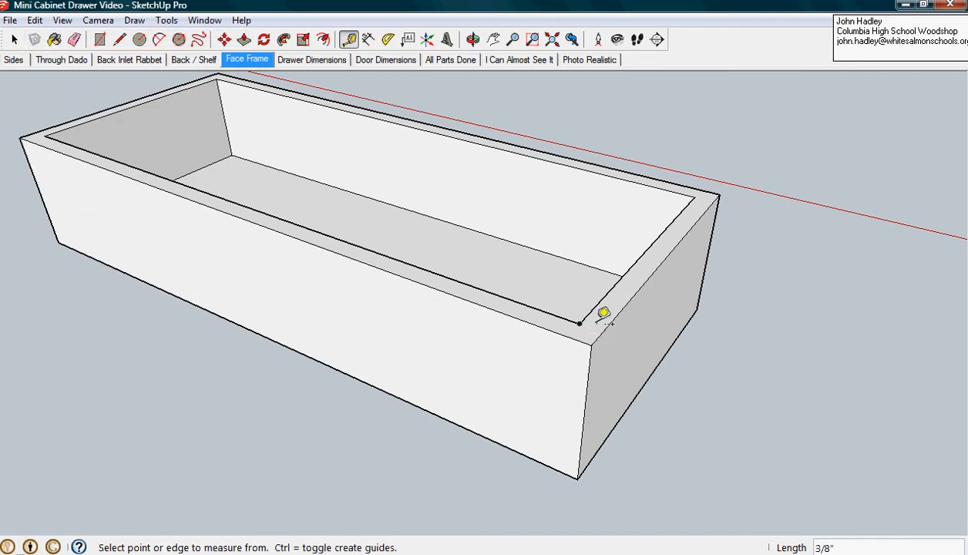
click(606, 304)
click(597, 304)
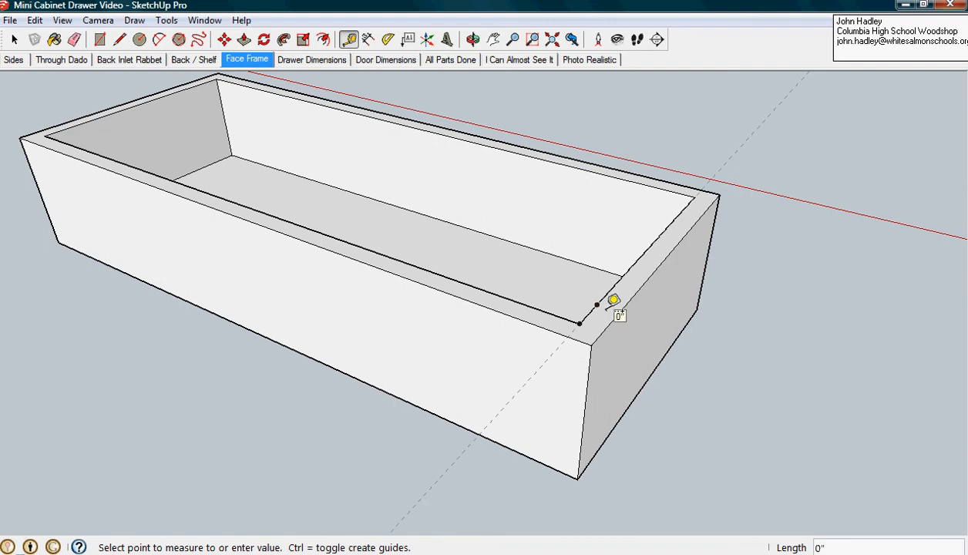
scroll(613, 300, up, 2)
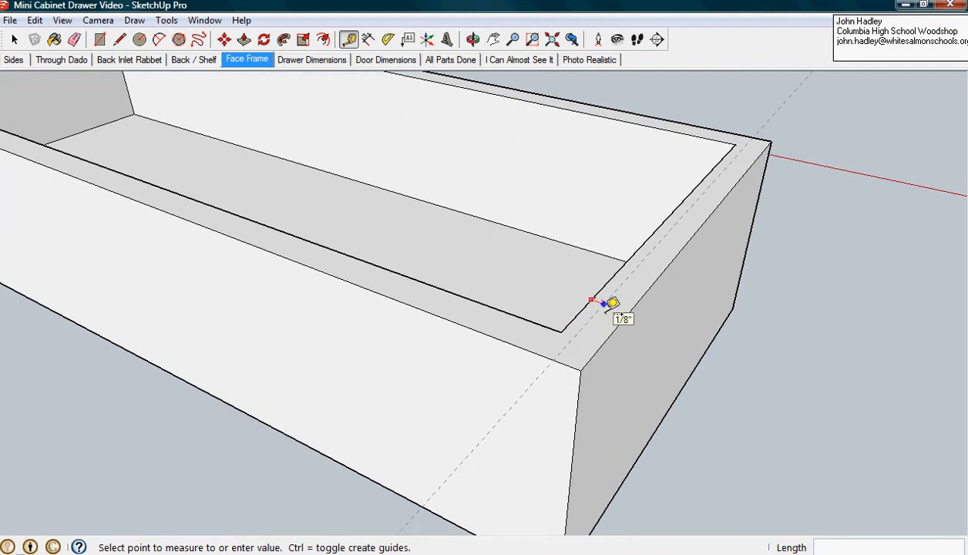
click(613, 303)
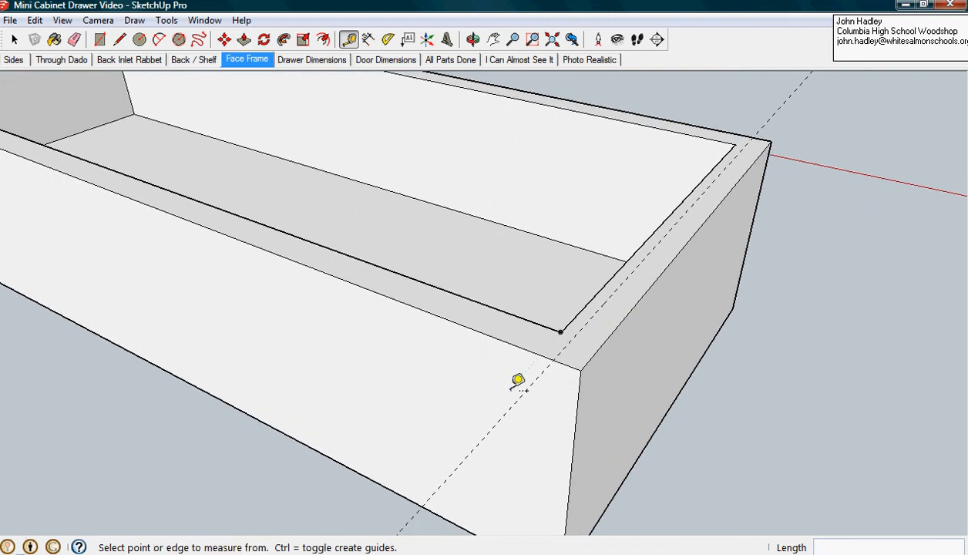
- Place a guide line along the top of the drawer's left end wall, 1/8" outward from its inner edge
middle_drag(165, 134, 656, 339)
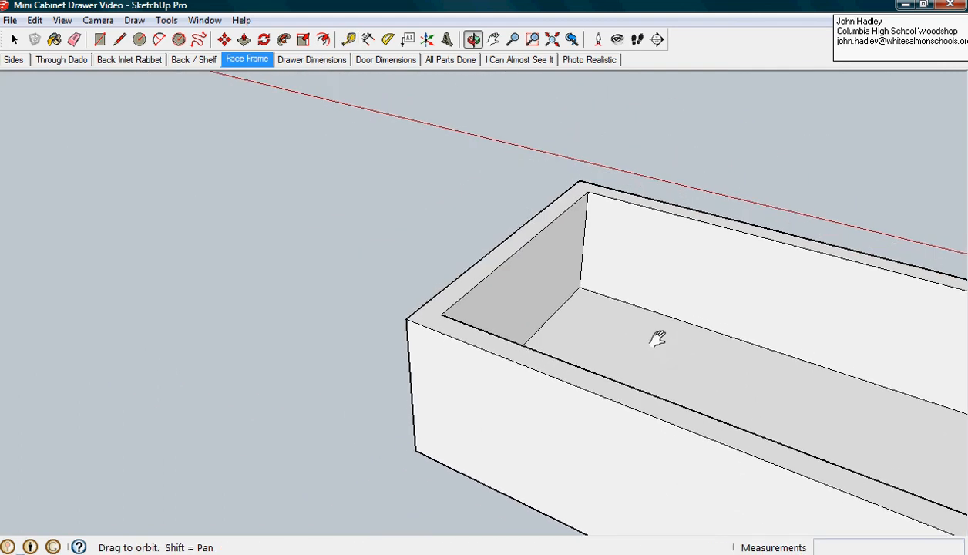
click(472, 288)
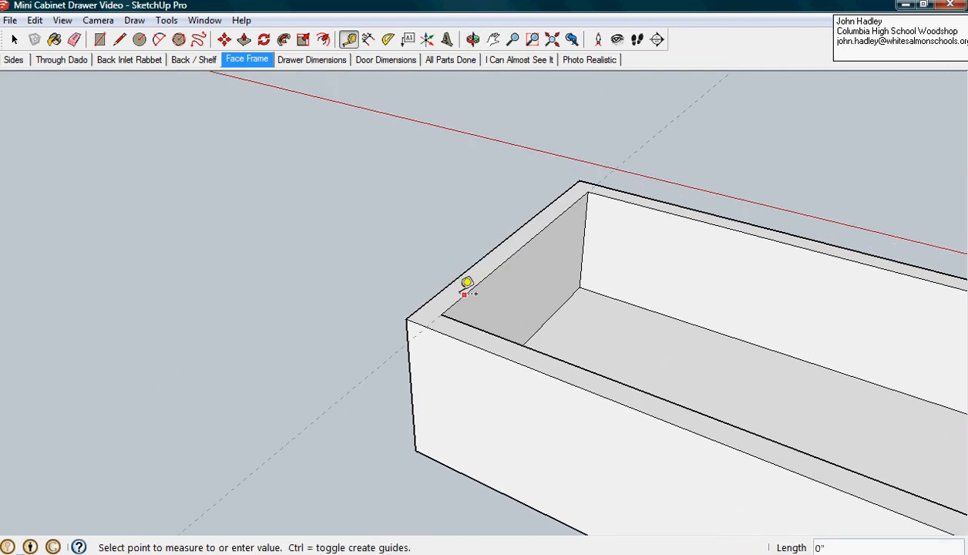
scroll(460, 291, up, 2)
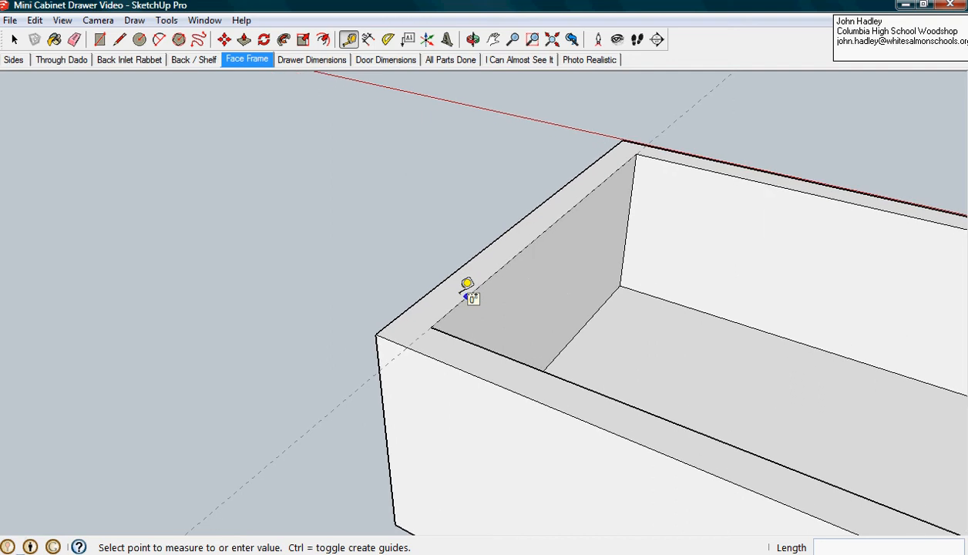
scroll(467, 294, up, 1)
click(457, 291)
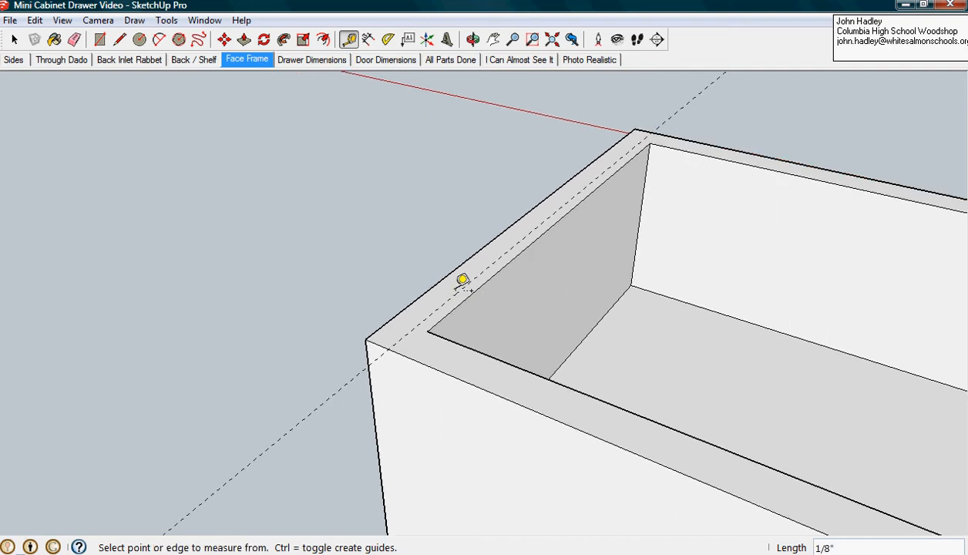
- Draw the joint outline on top of the front right corner, from the inner corner to the guide, then 3/8" along it to the outer edge
scroll(597, 328, down, 2)
middle_drag(714, 373, 373, 255)
scroll(536, 347, down, 2)
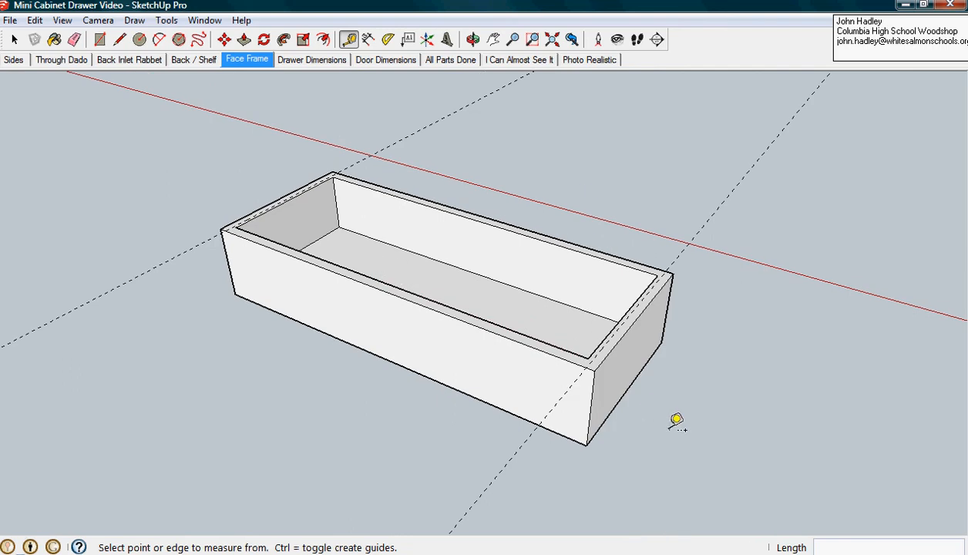
middle_drag(676, 423, 622, 433)
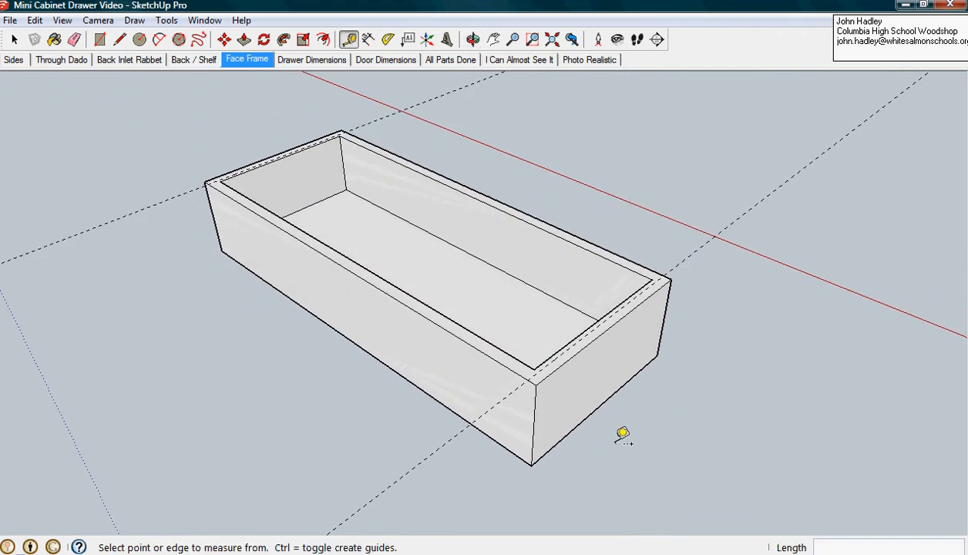
click(14, 40)
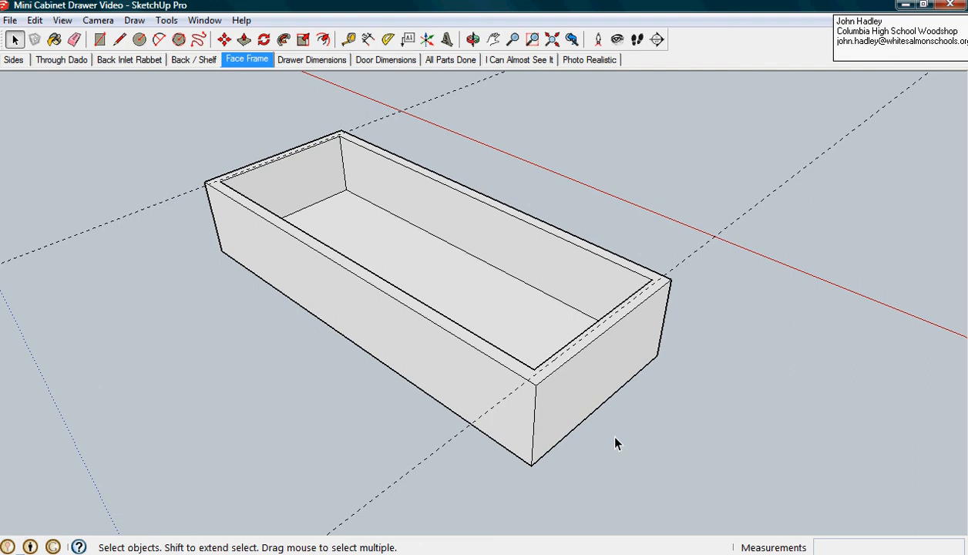
scroll(546, 392, up, 5)
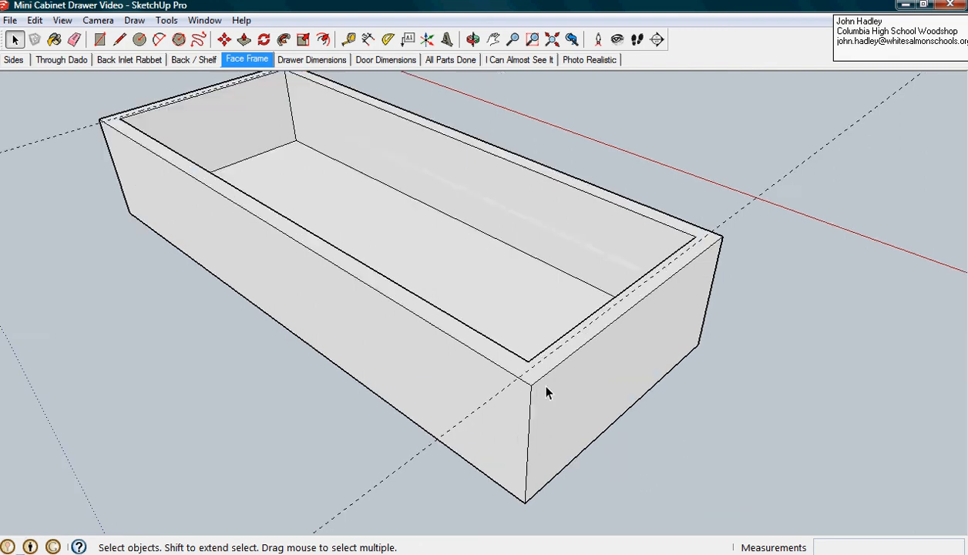
scroll(546, 392, up, 2)
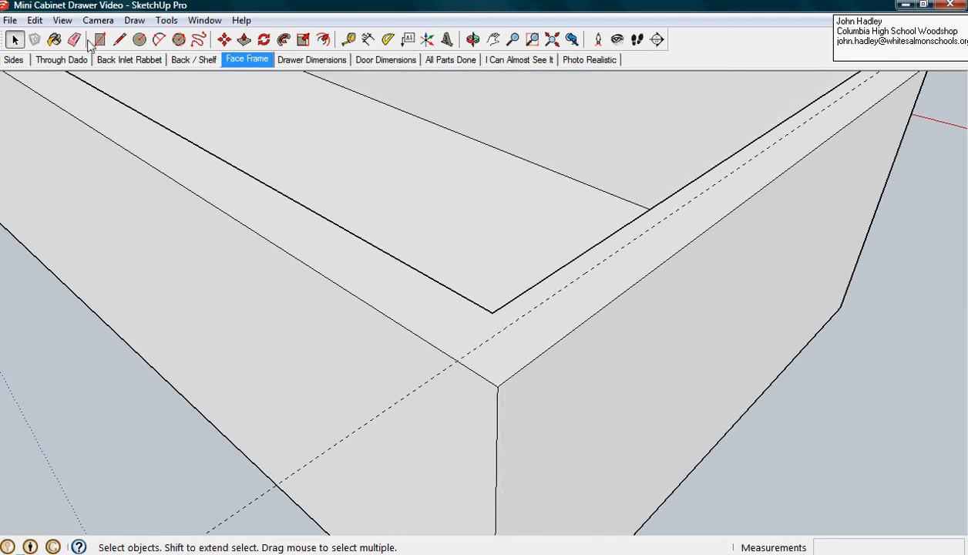
click(120, 39)
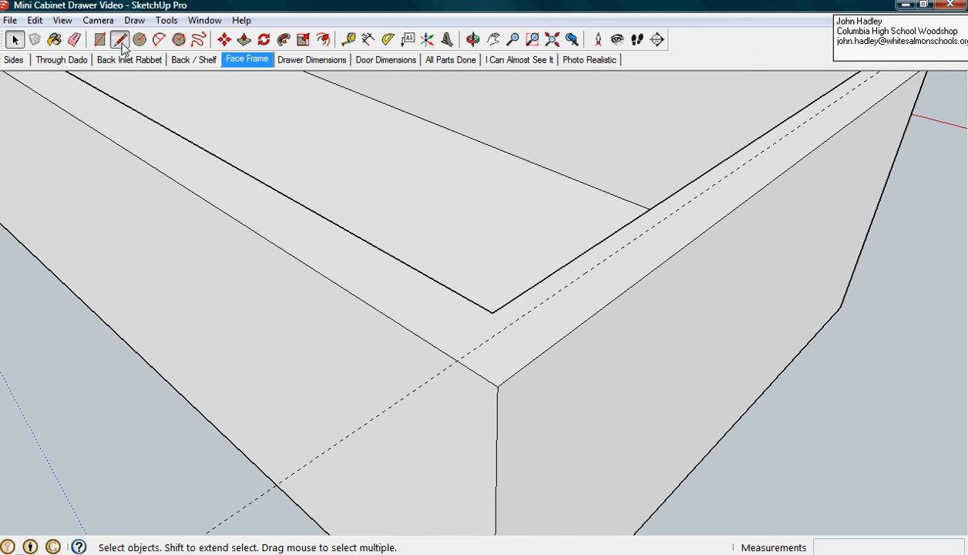
click(491, 312)
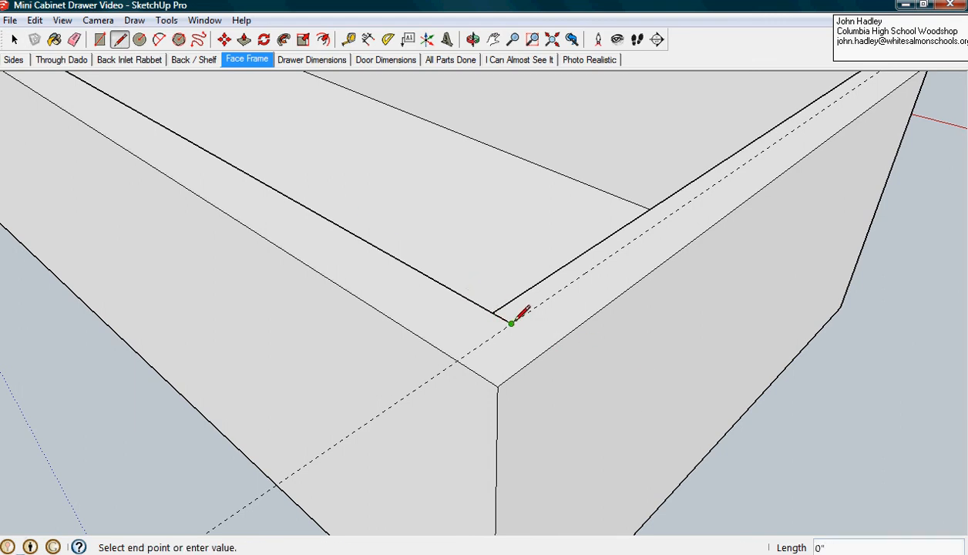
click(458, 360)
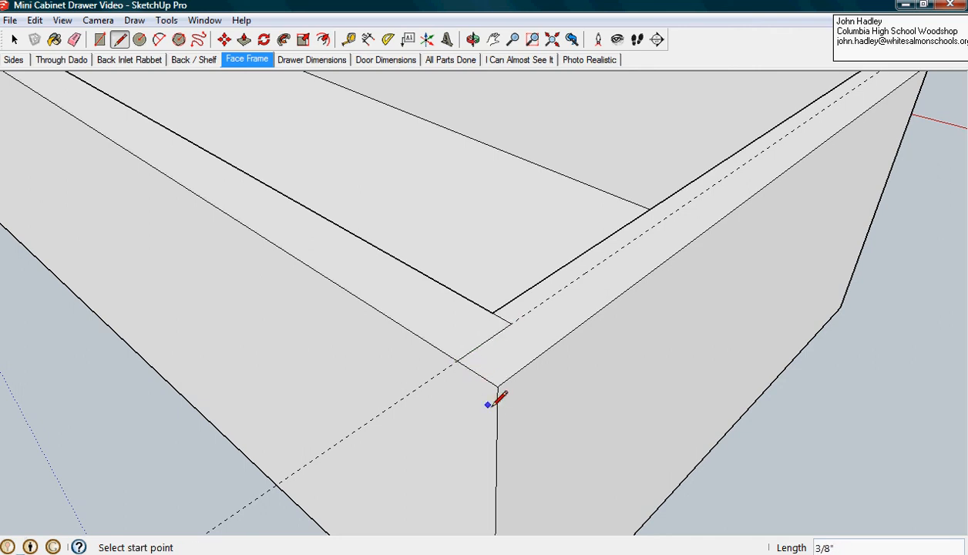
- Draw a 2 3/4" vertical line down the front face at the right corner, from the guide to the bottom edge
middle_drag(497, 406, 396, 162)
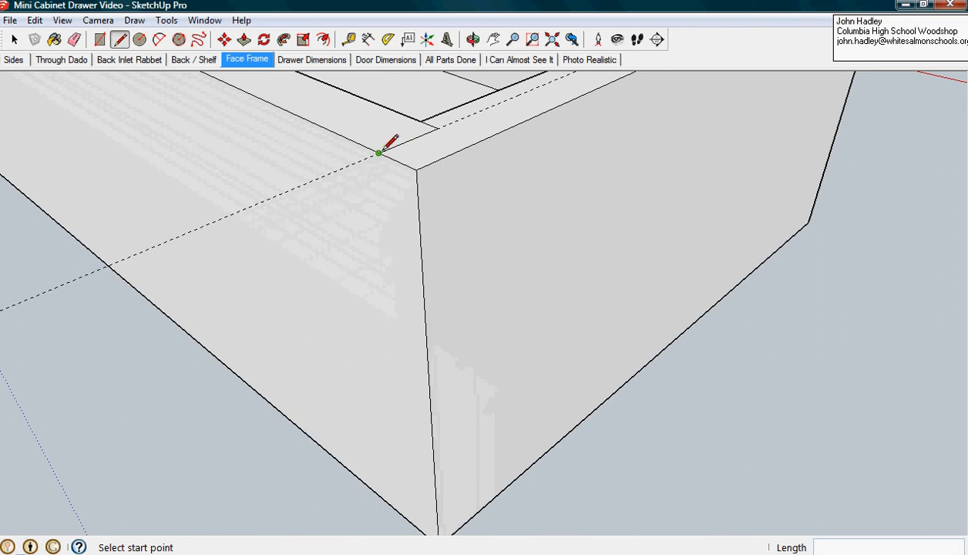
click(378, 152)
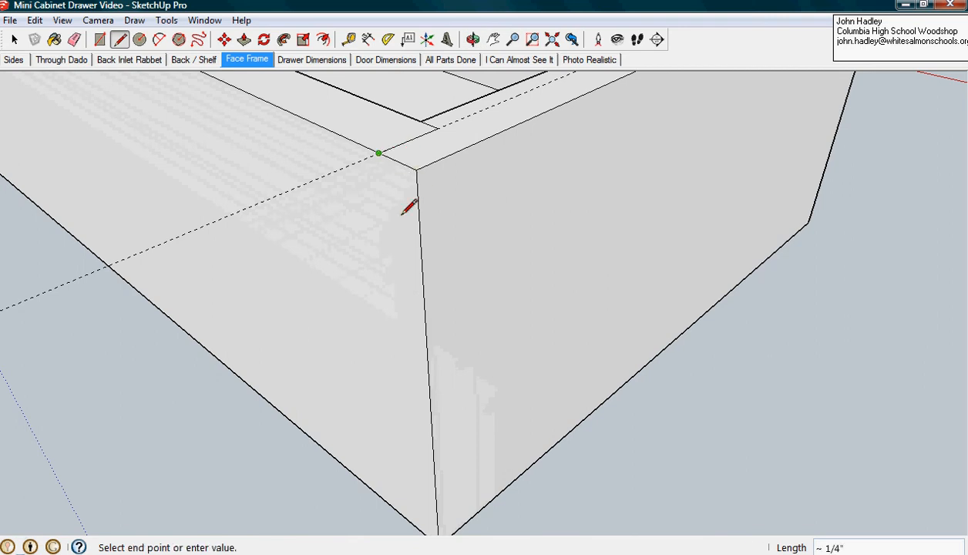
click(414, 524)
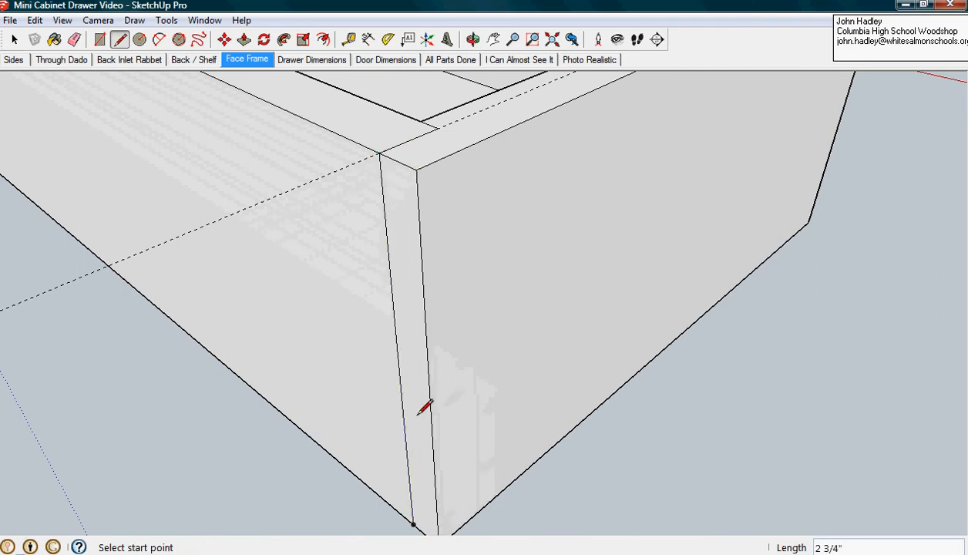
- Examine the drawer box from a distance alongside the cabinet to compare their orientation
scroll(433, 382, down, 6)
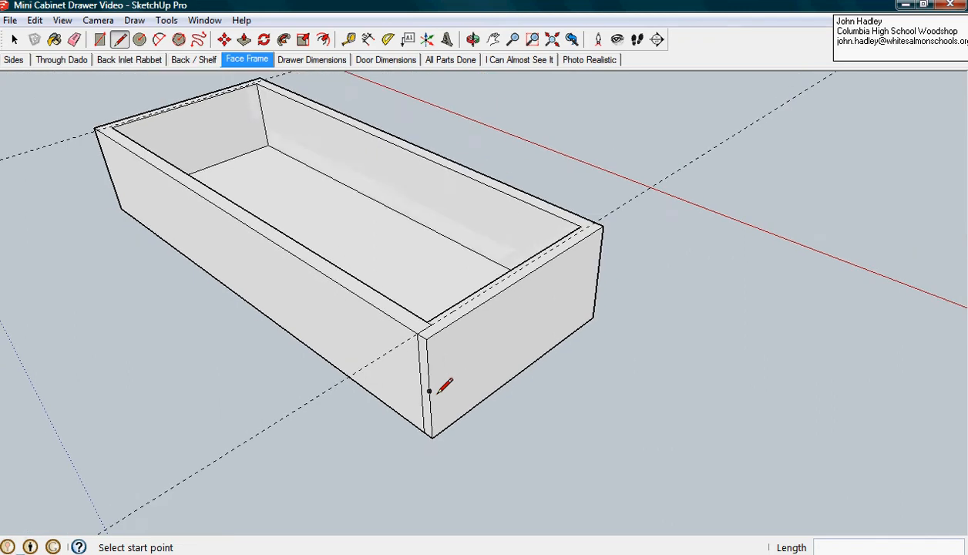
scroll(441, 390, down, 8)
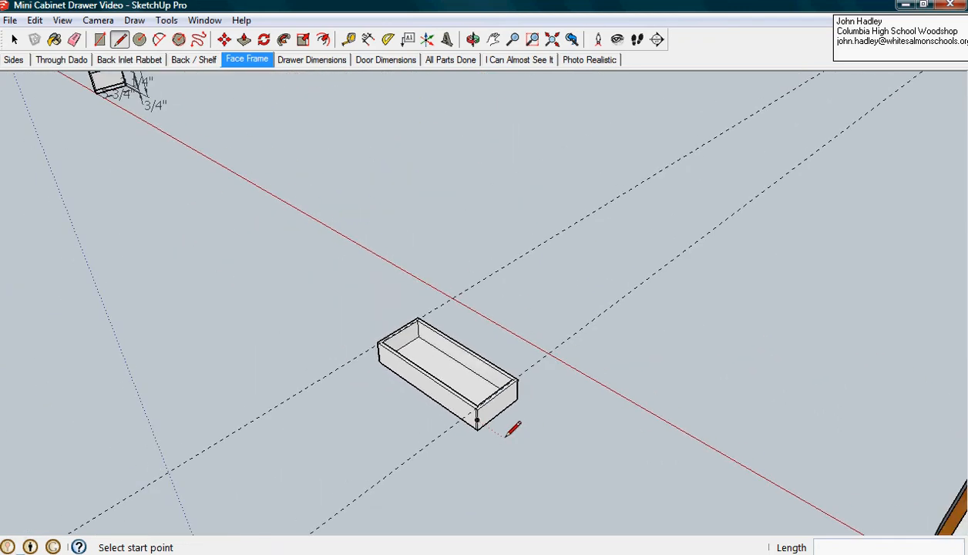
scroll(515, 427, down, 3)
scroll(555, 432, down, 3)
mouse_move(557, 429)
middle_down()
mouse_move(533, 414)
mouse_move(485, 324)
mouse_move(474, 356)
middle_up()
key(l)
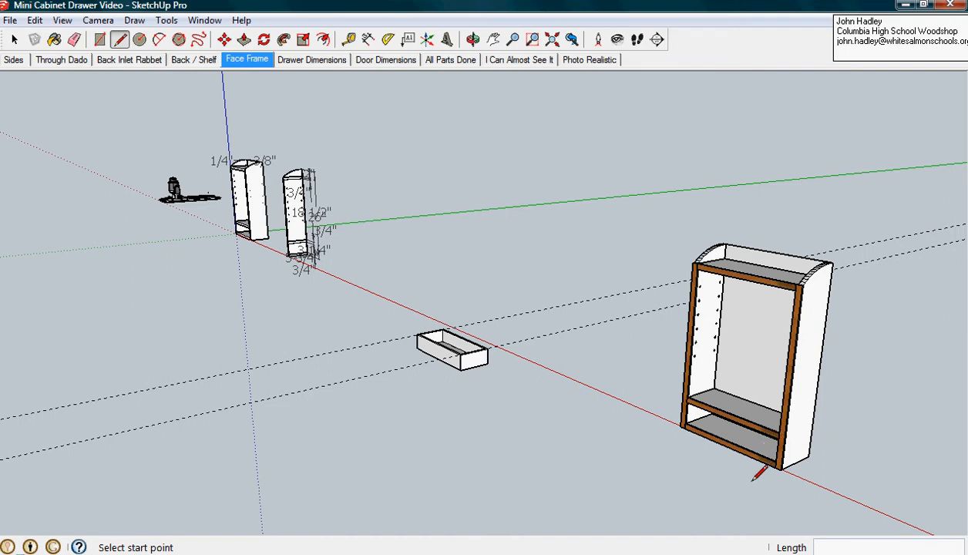
scroll(497, 371, up, 5)
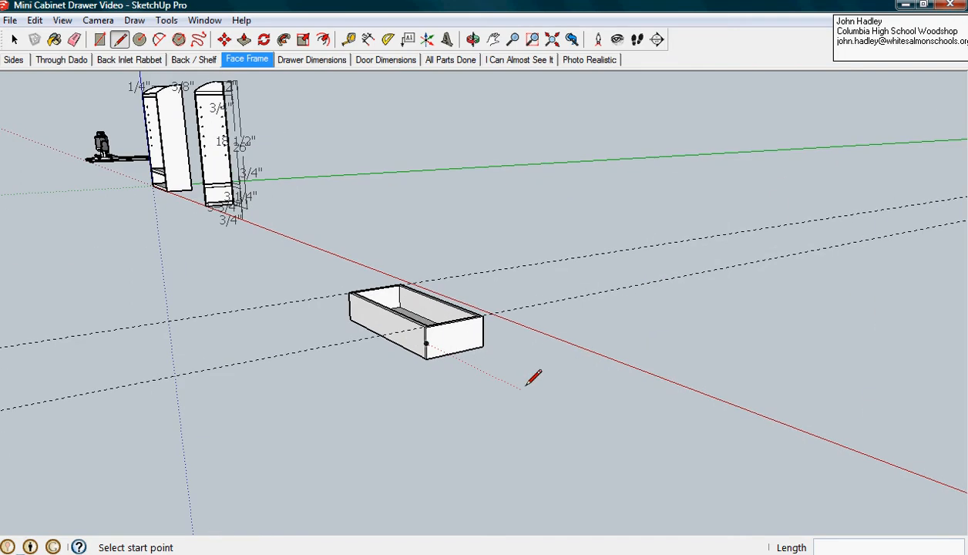
middle_drag(385, 353, 519, 525)
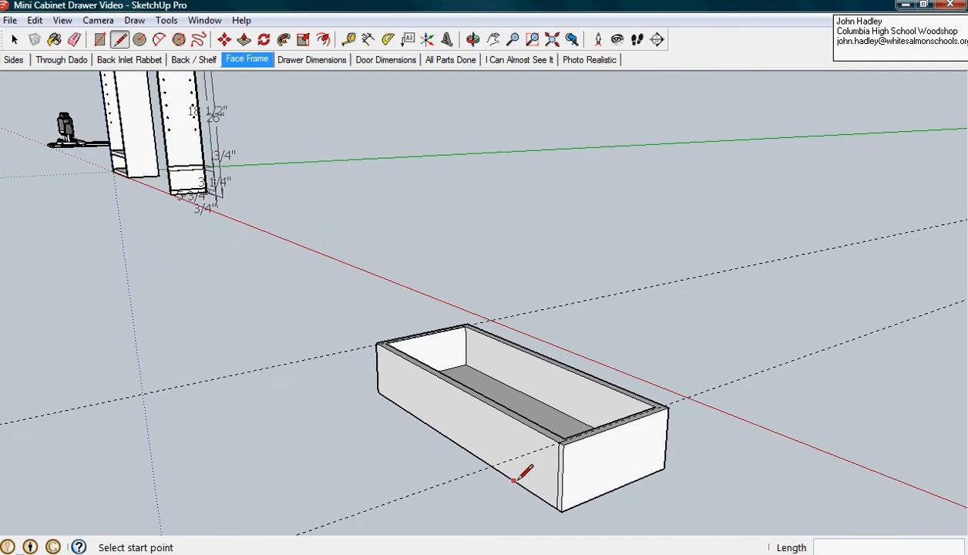
scroll(710, 460, up, 4)
middle_drag(575, 441, 538, 387)
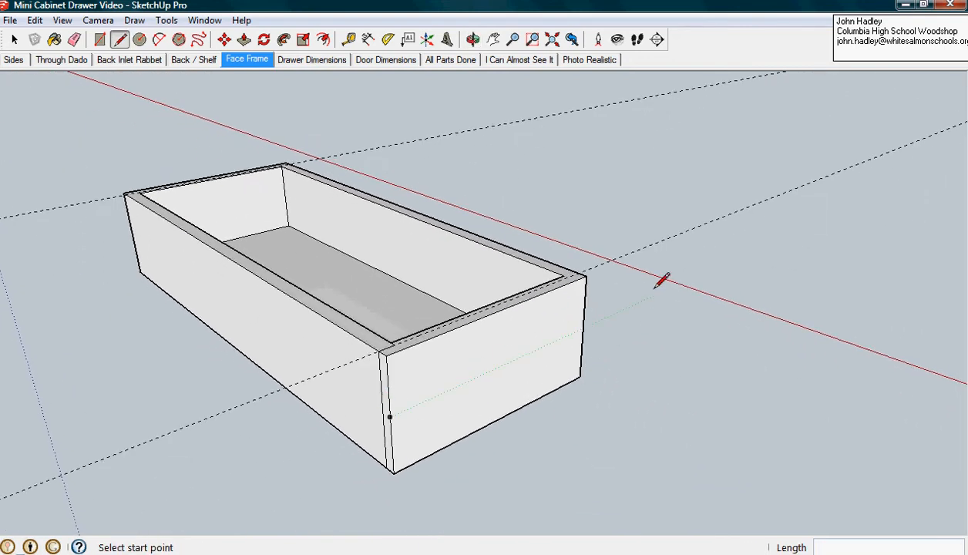
- Draw the joint outline on top of the front left corner, from the inner corner to the guide, then 3/8" along it to the outer edge
scroll(430, 320, up, 5)
middle_drag(430, 320, 523, 238)
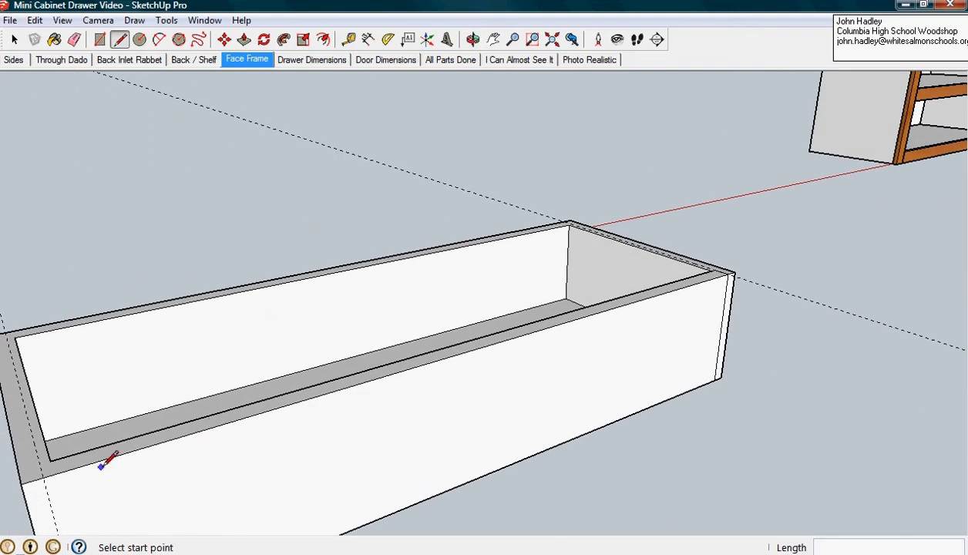
middle_drag(101, 467, 234, 411)
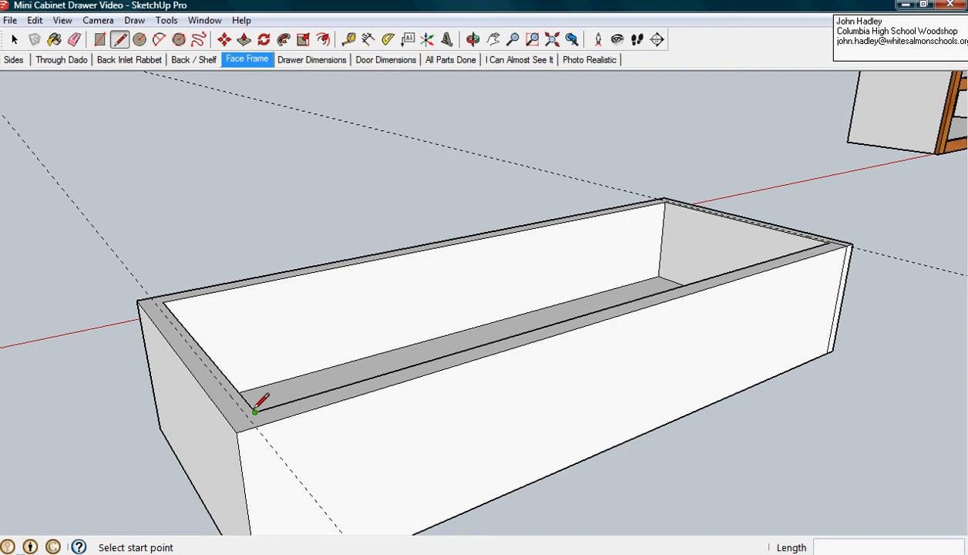
click(255, 412)
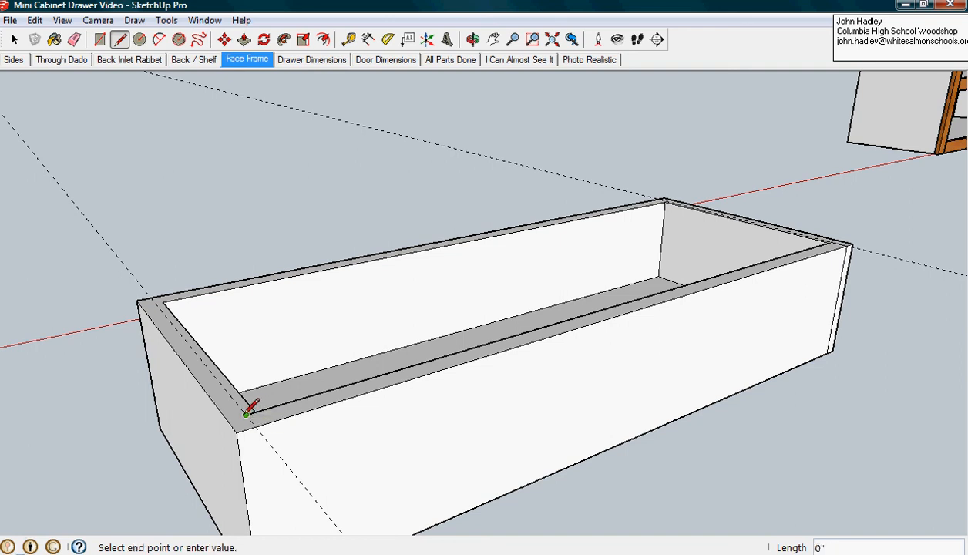
click(255, 426)
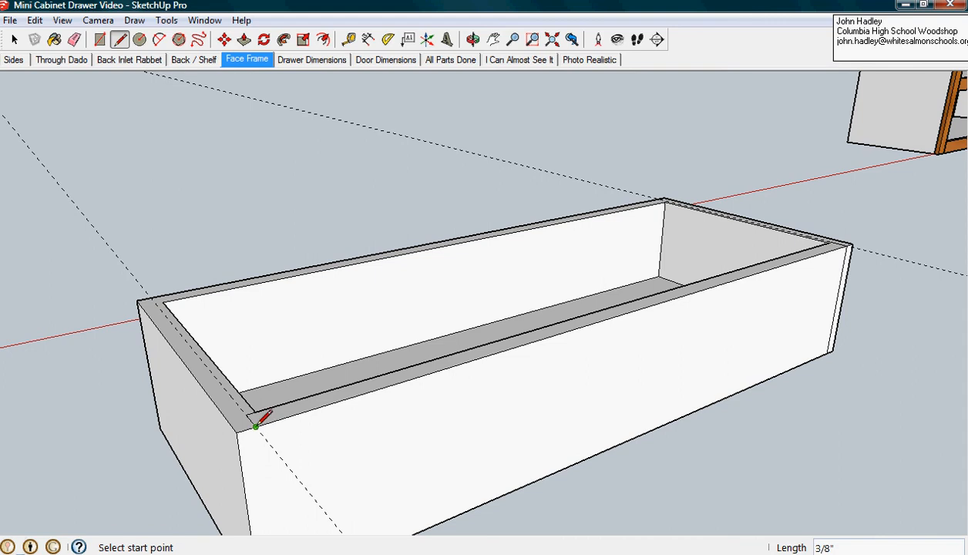
- Draw a 2 3/4" vertical line down the front face at the left corner, from the guide to the bottom edge
click(256, 425)
scroll(267, 497, down, 2)
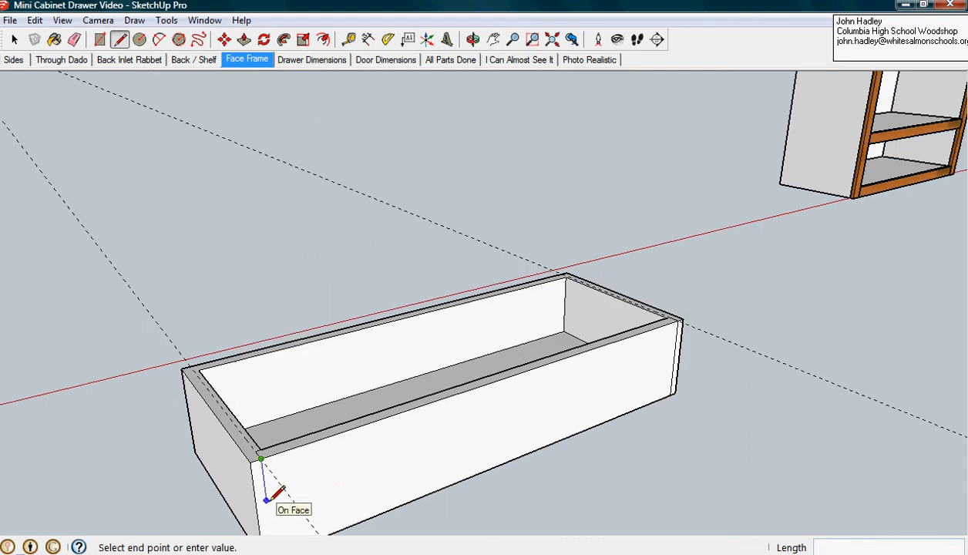
middle_drag(267, 499, 235, 320)
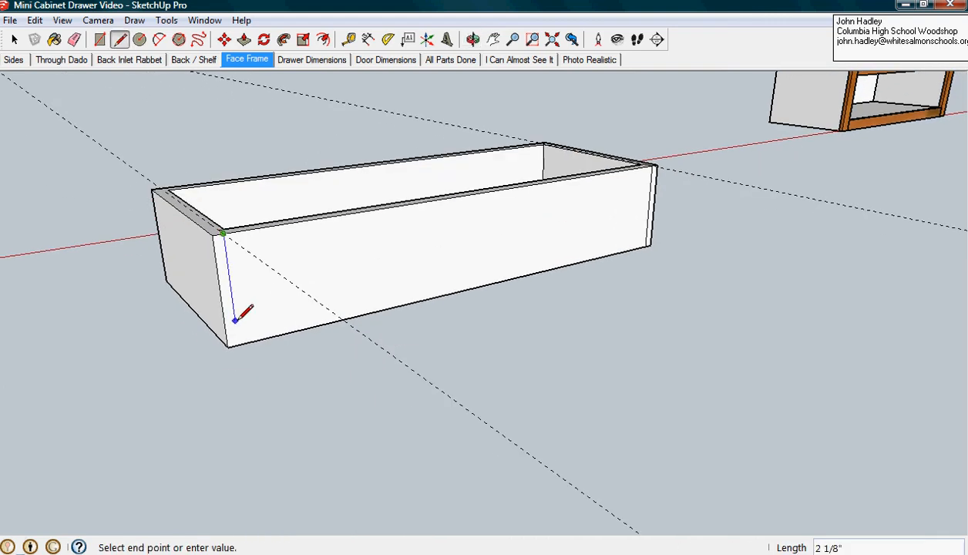
scroll(235, 320, up, 2)
click(240, 364)
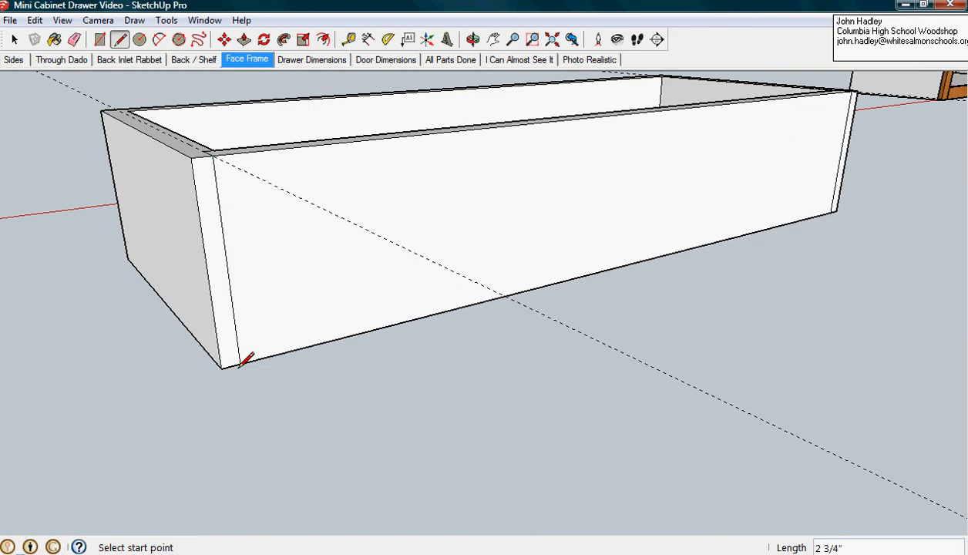
- Draw the back left corner's joint outline from the inner corner to the guide, 3/8" along it, and down the back face to the bottom edge
middle_drag(117, 117, 696, 336)
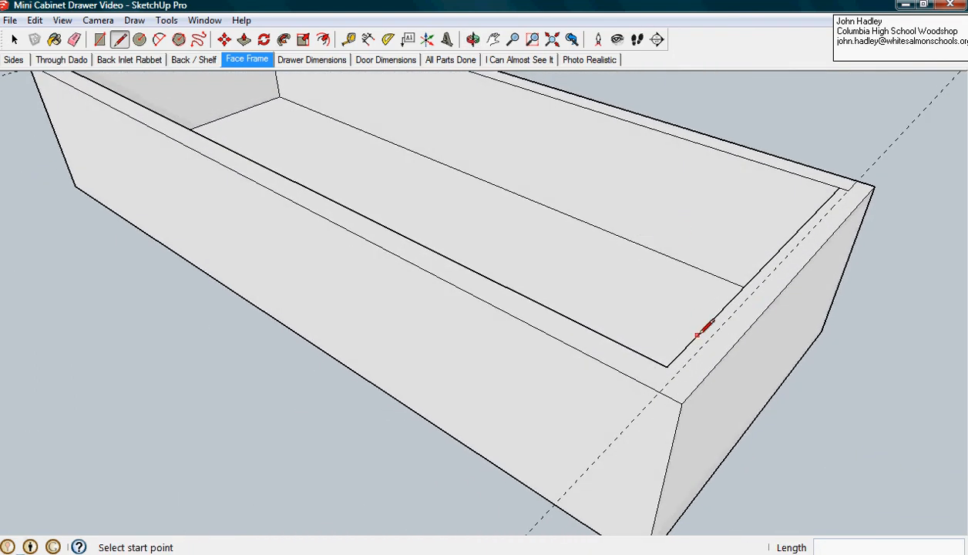
click(667, 367)
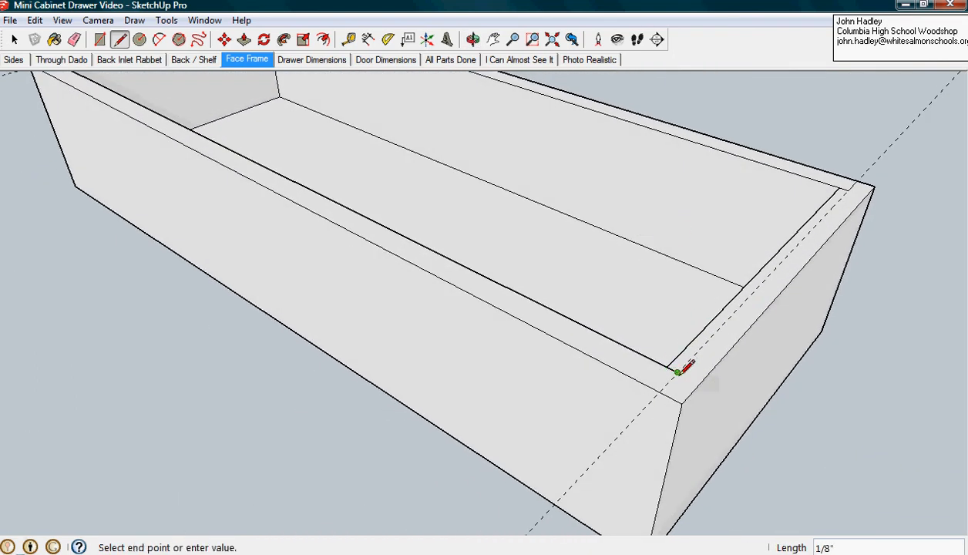
click(661, 388)
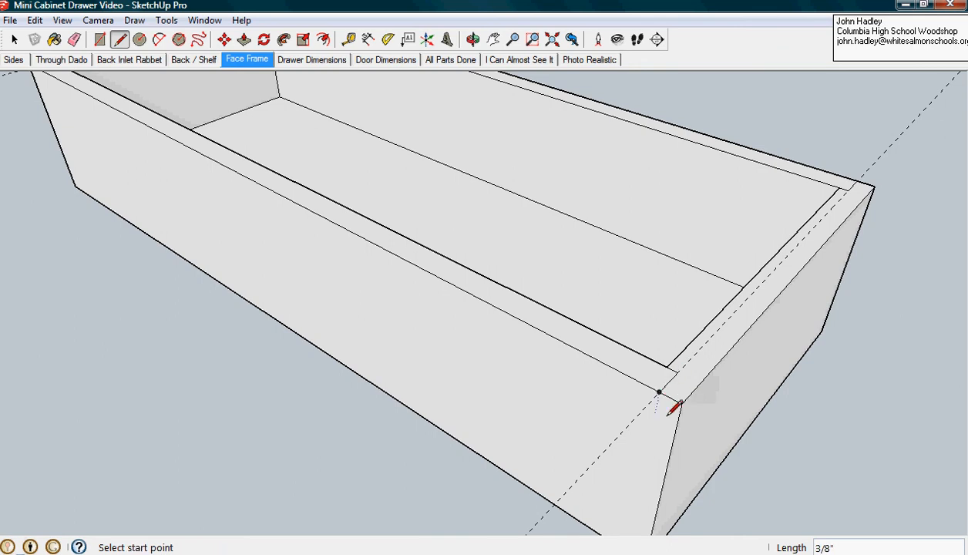
middle_drag(669, 413, 573, 240)
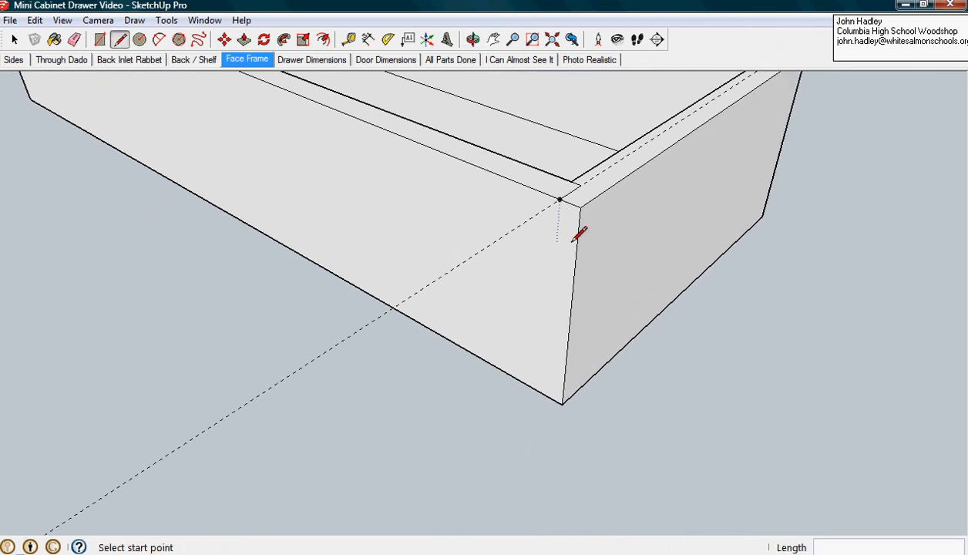
click(560, 200)
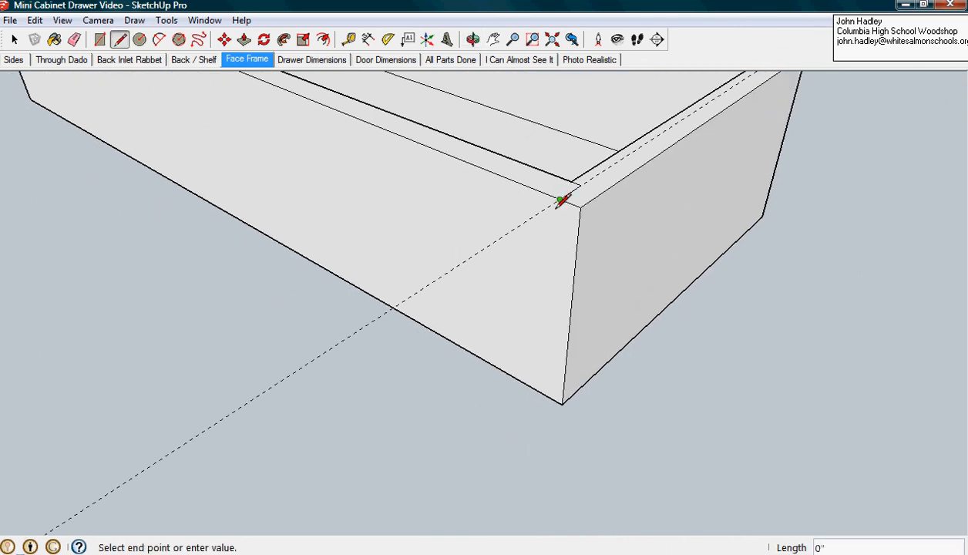
click(546, 393)
- Draw the remaining corner's joint outline from the inner corner to the guide, 3/8" along it, and down the outer face to the bottom edge
mouse_move(154, 169)
middle_down()
mouse_move(400, 266)
mouse_move(744, 363)
mouse_move(912, 363)
middle_up()
mouse_move(335, 106)
middle_down()
mouse_move(631, 227)
mouse_move(573, 183)
mouse_move(480, 255)
mouse_move(407, 262)
middle_up()
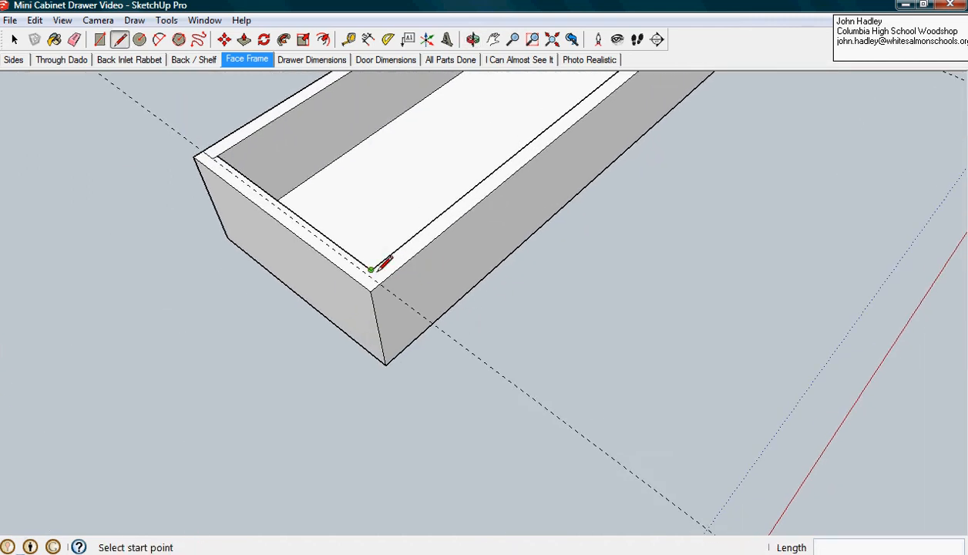
click(371, 269)
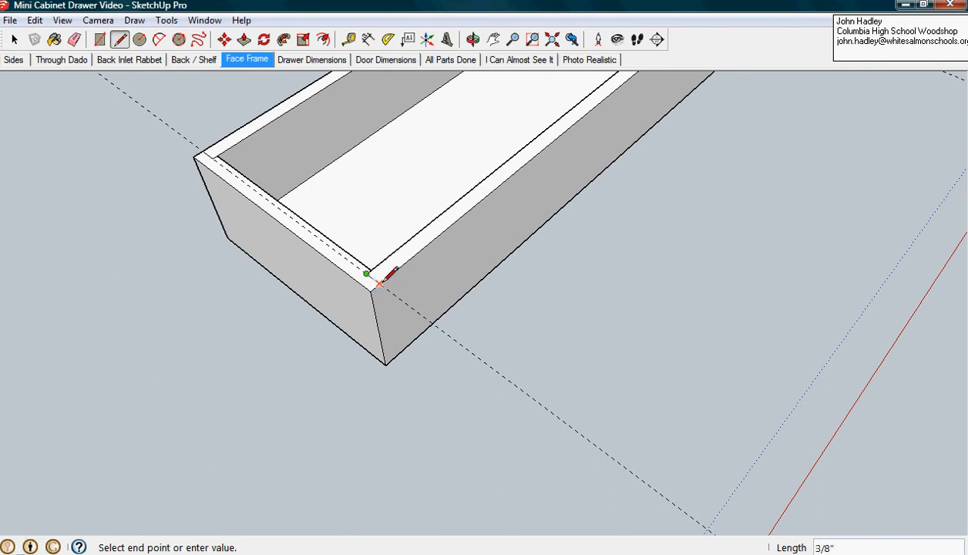
click(380, 283)
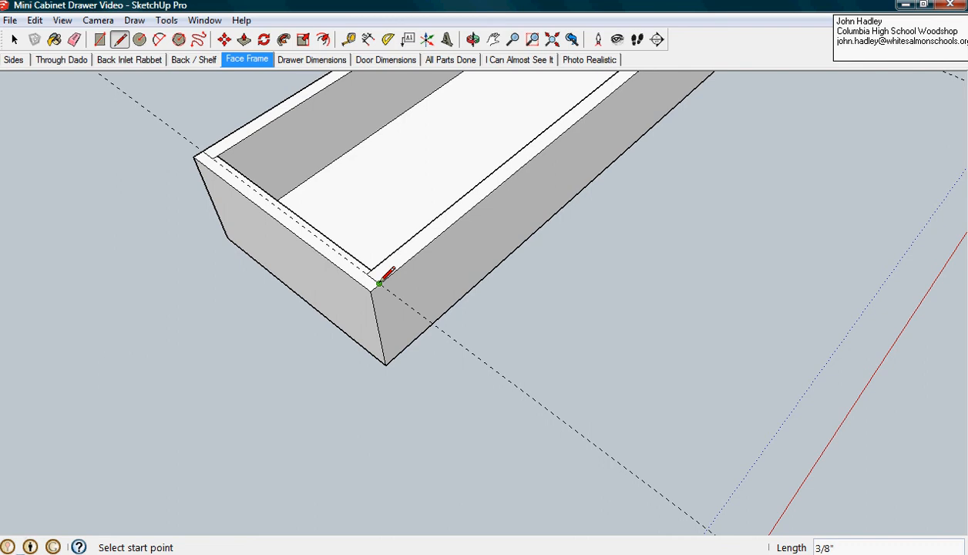
click(379, 284)
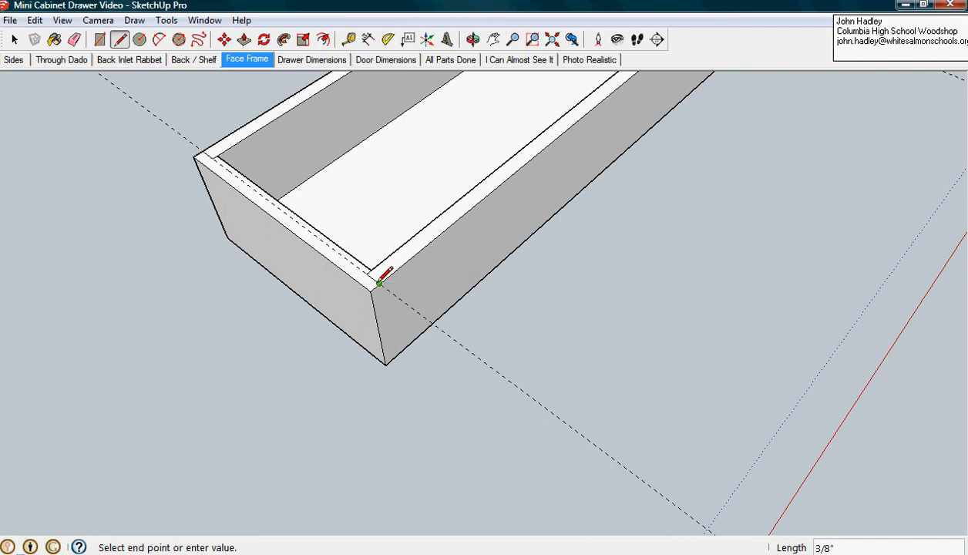
click(393, 360)
- Place a guide on the drawer's underside, offset 1/8" outward from the bottom recess edge along one end wall
middle_drag(429, 391, 416, 238)
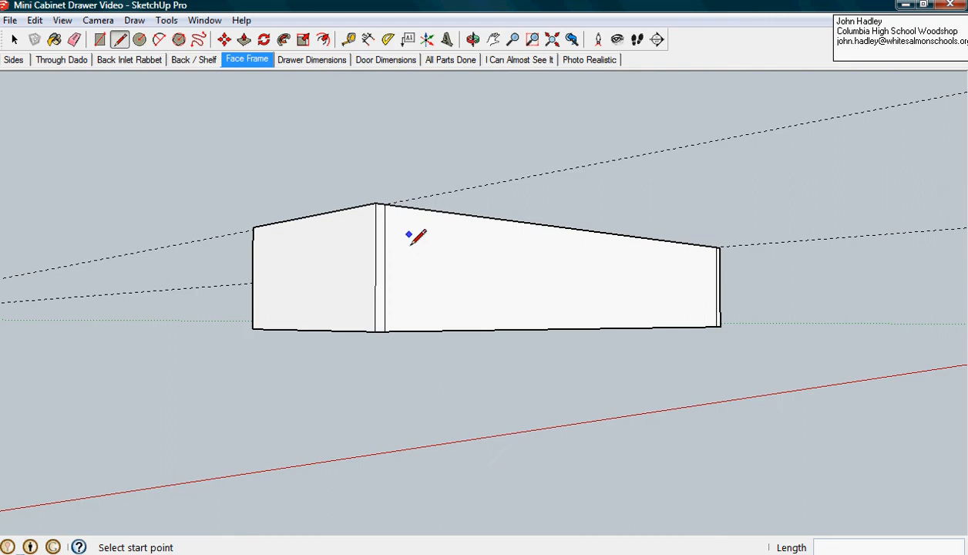
middle_drag(385, 393, 384, 160)
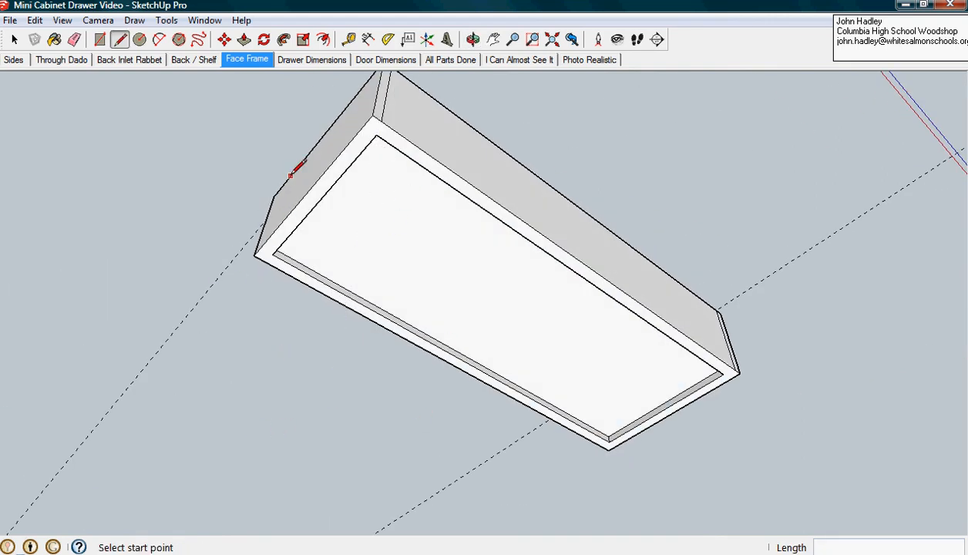
click(348, 40)
scroll(377, 209, up, 3)
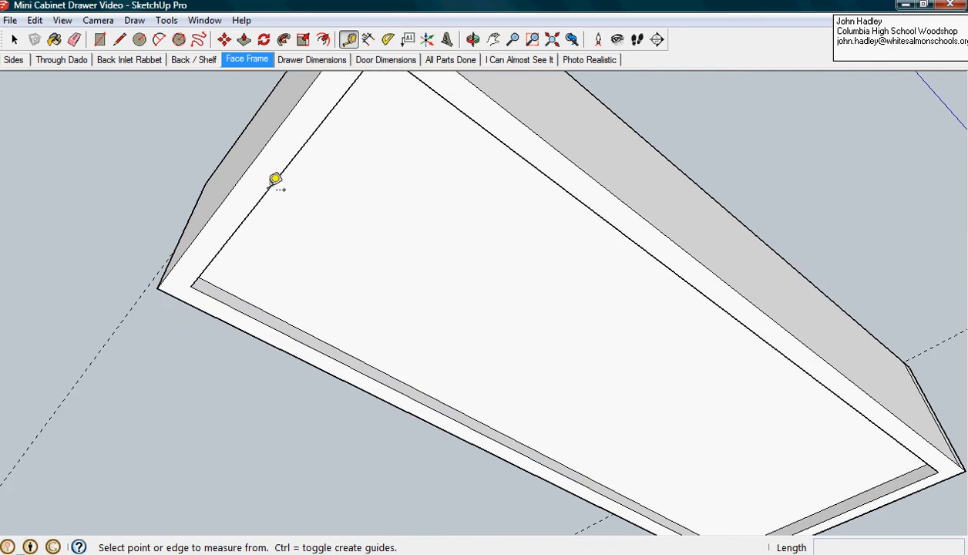
click(257, 201)
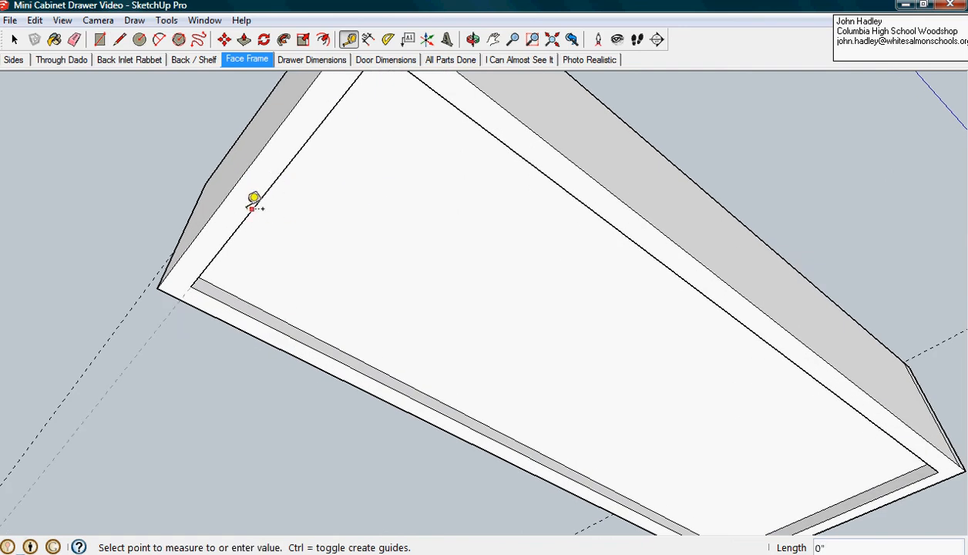
click(244, 195)
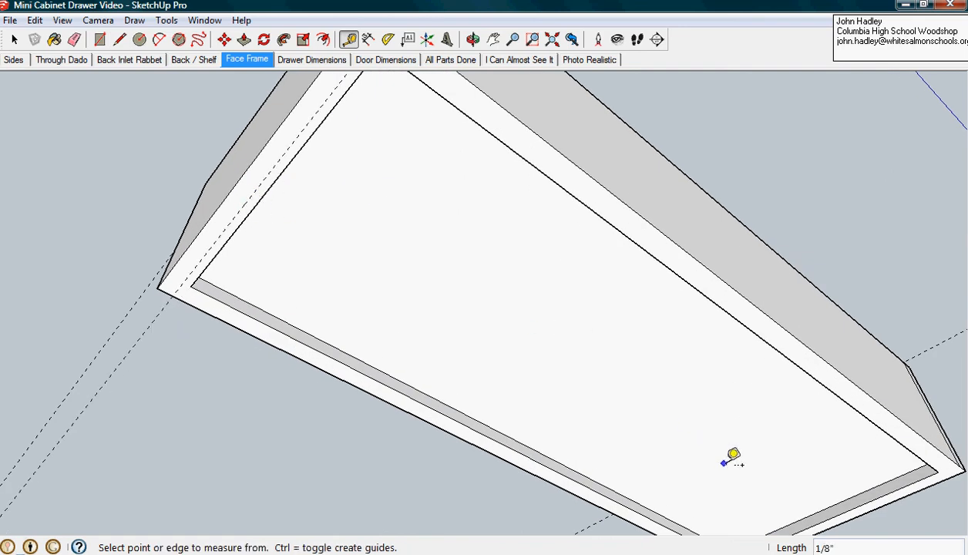
- Place a matching underside guide 1/8" outward from the recess edge along the opposite end wall
shift+middle_drag(761, 458, 376, 261)
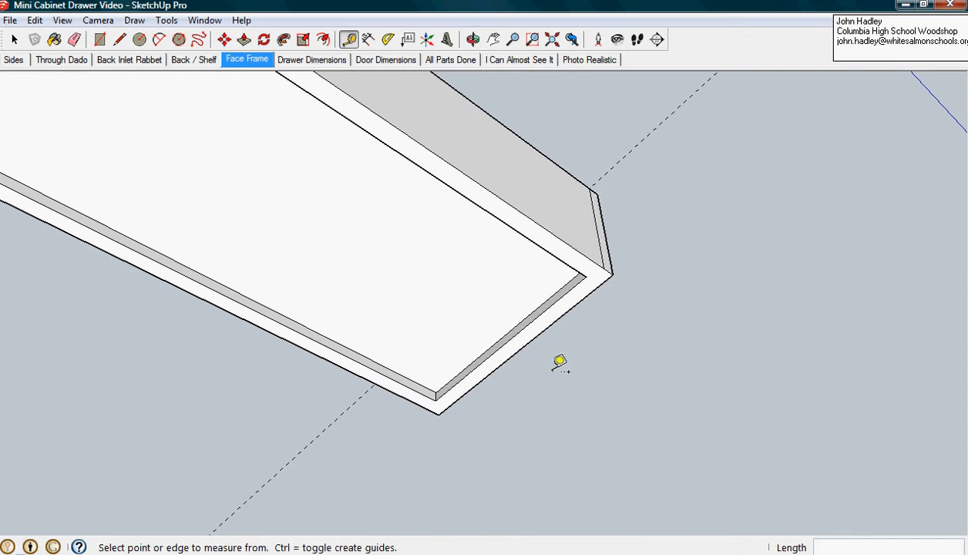
click(575, 289)
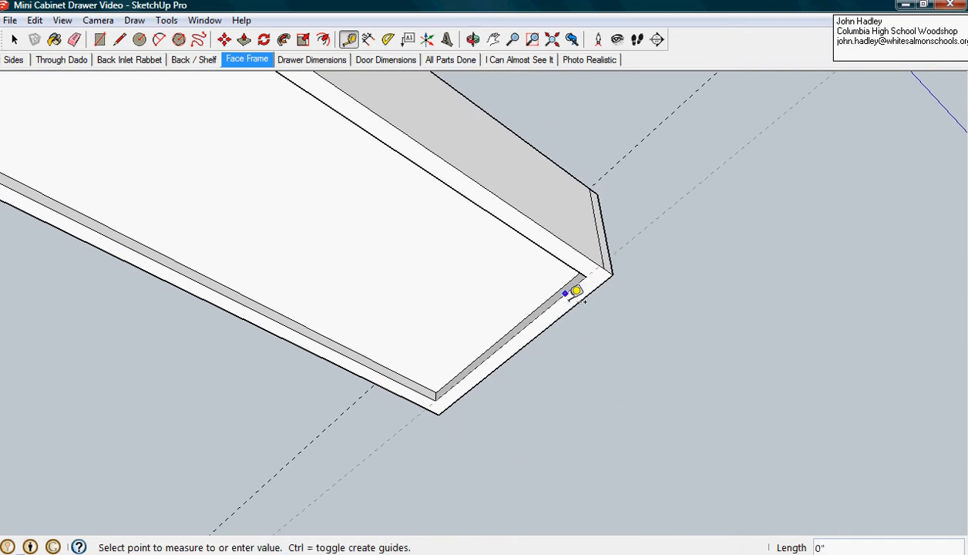
scroll(575, 289, up, 5)
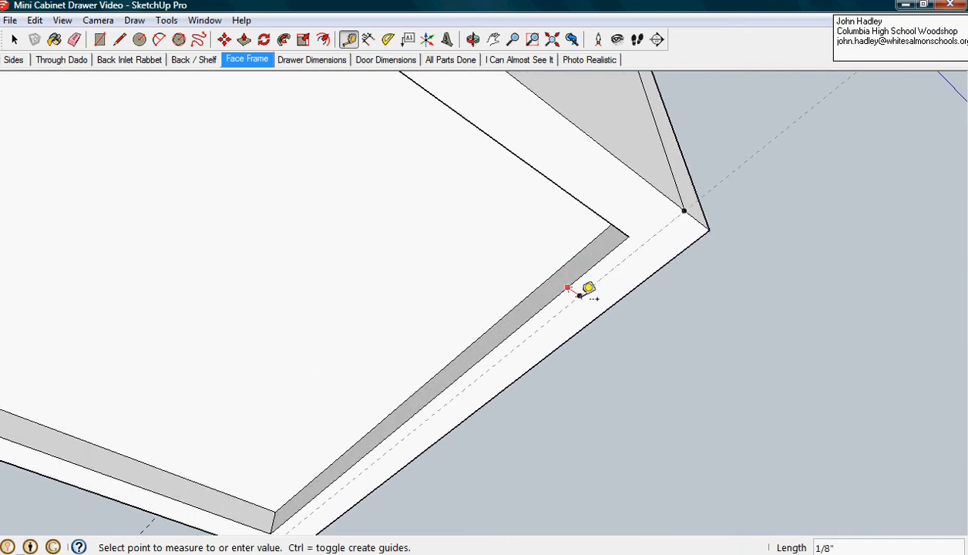
click(590, 289)
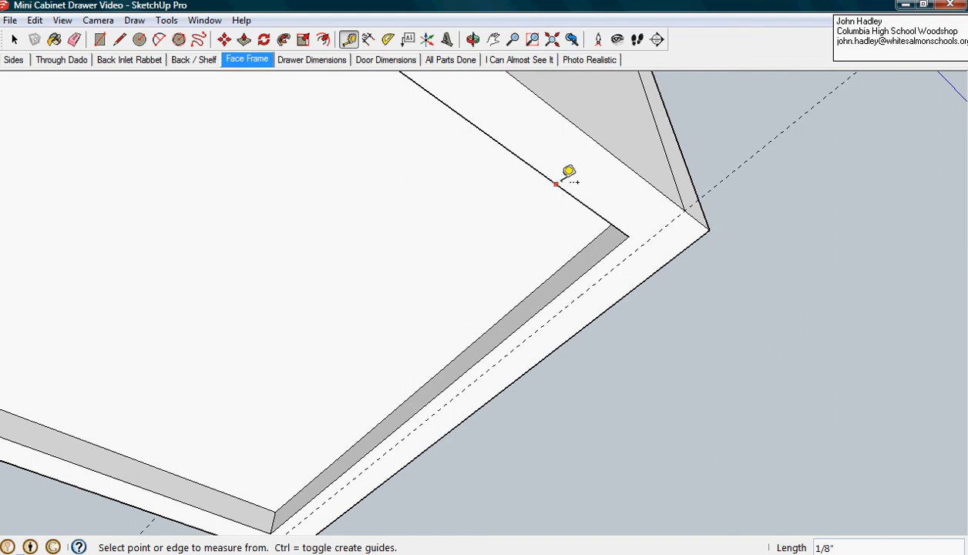
- Draw an underside corner's joint outline 1/8" from the recess corner to the guide, then 3/8" along it to the outer edge
scroll(583, 235, down, 2)
scroll(584, 235, down, 2)
middle_drag(601, 329, 306, 355)
scroll(210, 316, down, 3)
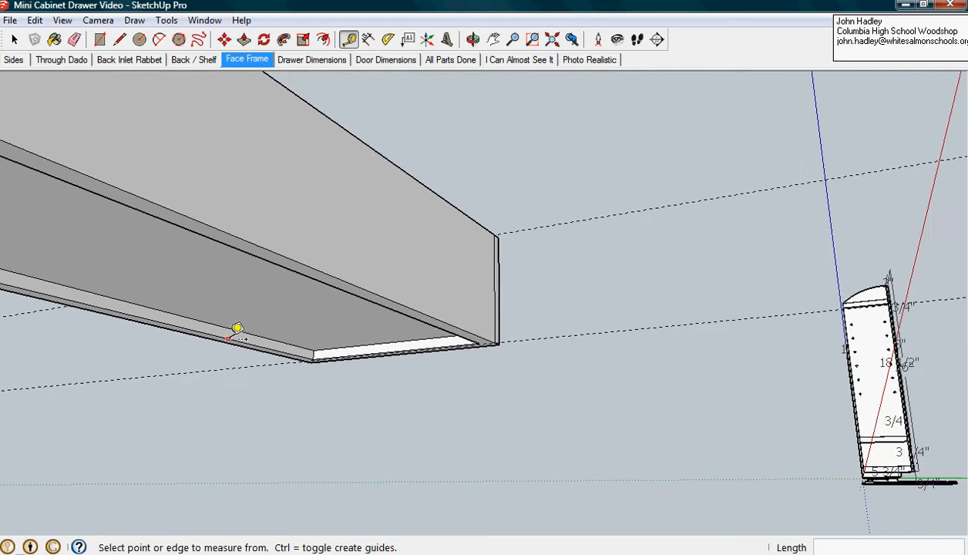
middle_drag(77, 281, 335, 368)
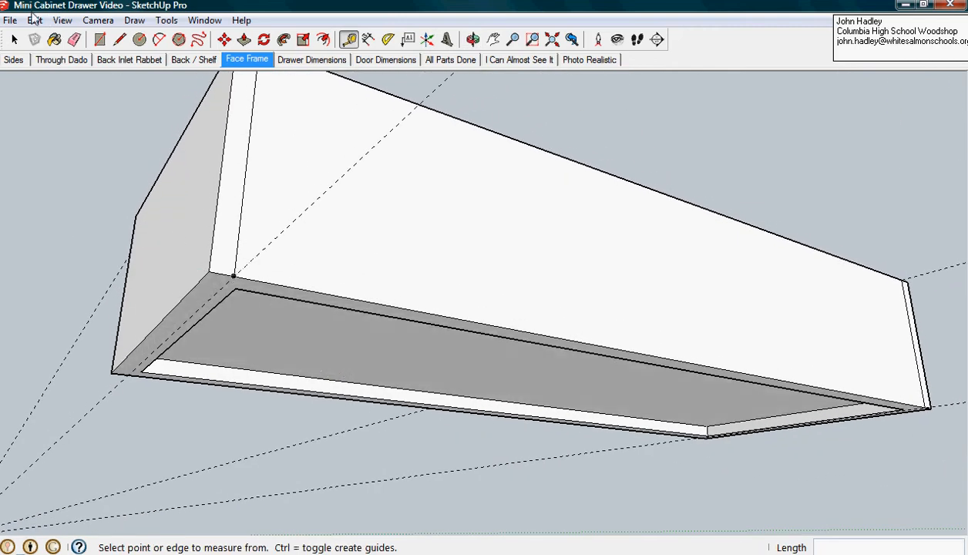
click(119, 39)
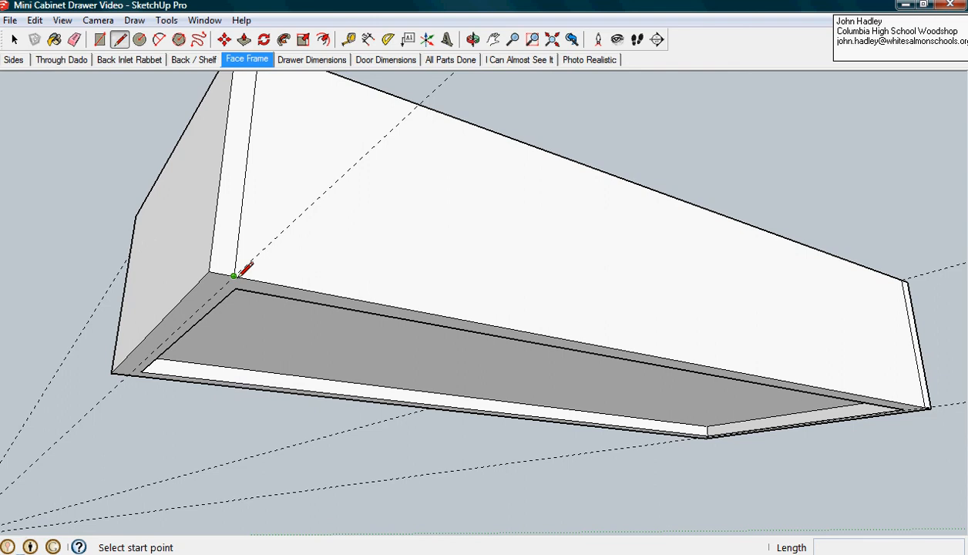
scroll(266, 286, up, 2)
middle_drag(270, 240, 229, 202)
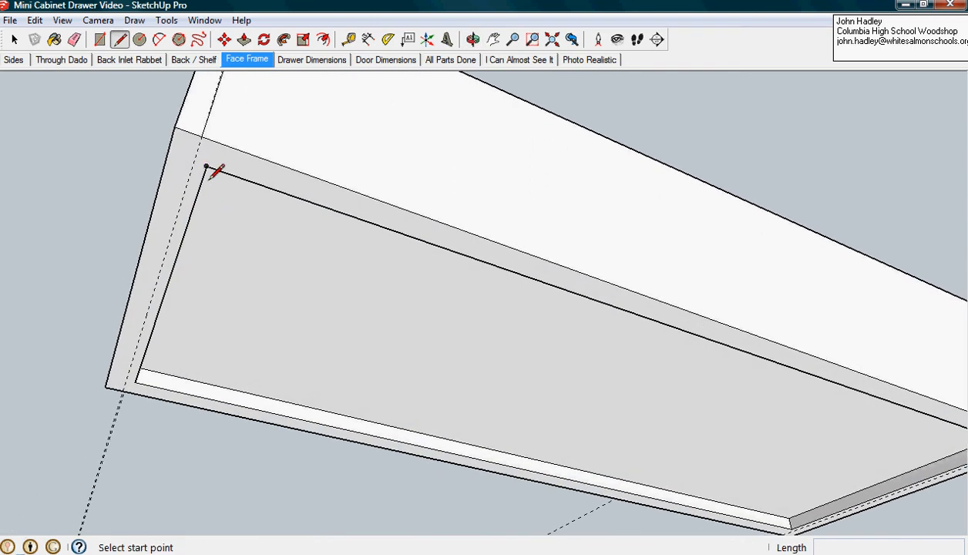
click(206, 167)
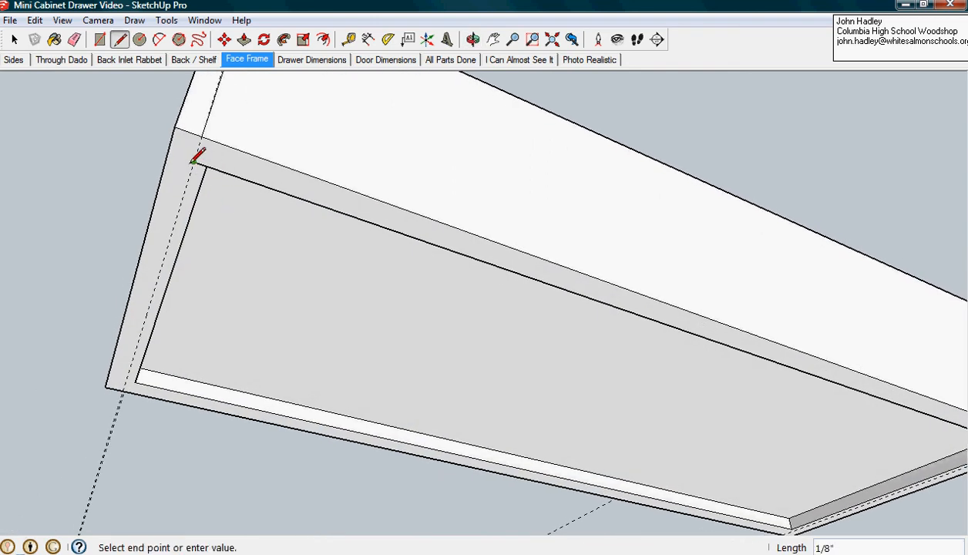
click(203, 137)
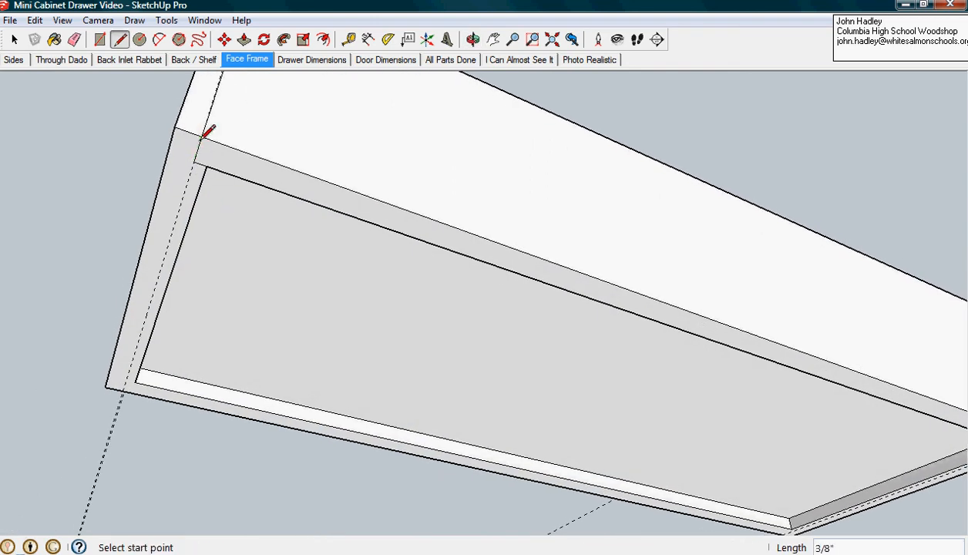
- Delete all the construction guides around the drawer box
middle_drag(309, 134, 328, 442)
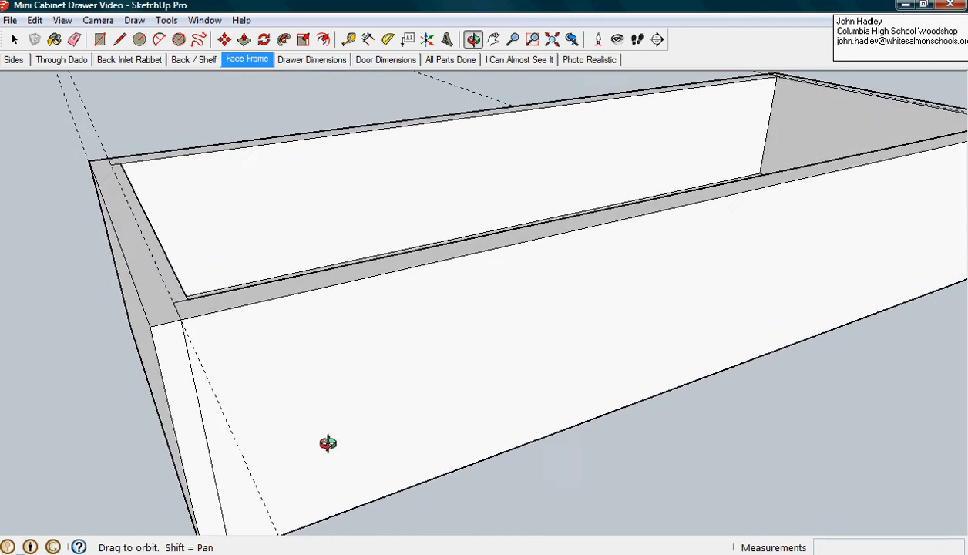
scroll(308, 435, down, 5)
mouse_move(701, 404)
middle_down()
mouse_move(647, 405)
mouse_move(399, 356)
mouse_move(393, 365)
mouse_move(216, 318)
mouse_move(257, 341)
mouse_move(295, 342)
middle_up()
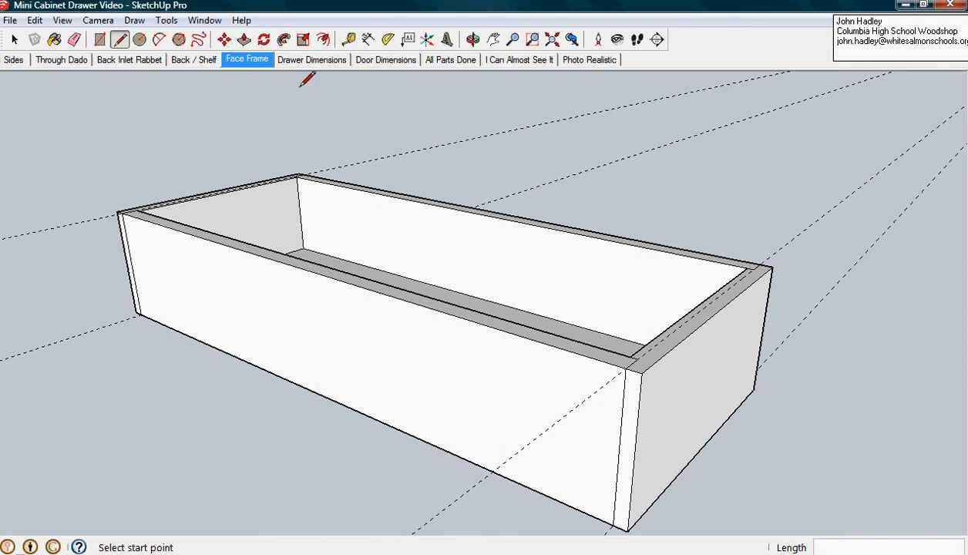
mouse_move(454, 301)
middle_down()
mouse_move(524, 336)
mouse_move(465, 297)
middle_up()
mouse_move(505, 316)
shift+mouse_down()
mouse_move(539, 296)
mouse_move(557, 313)
mouse_move(531, 335)
mouse_move(517, 331)
mouse_move(516, 291)
mouse_move(529, 281)
shift+mouse_up()
key(l)
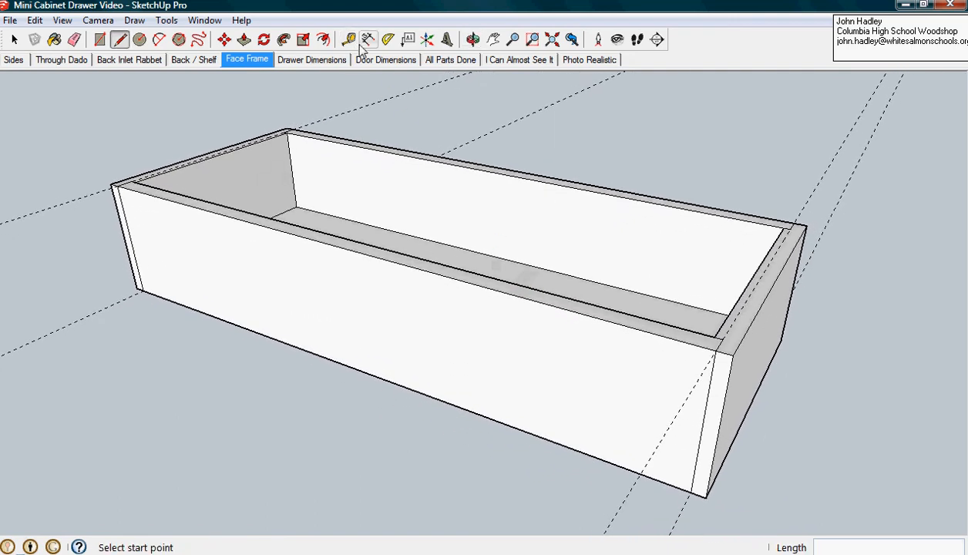
click(15, 37)
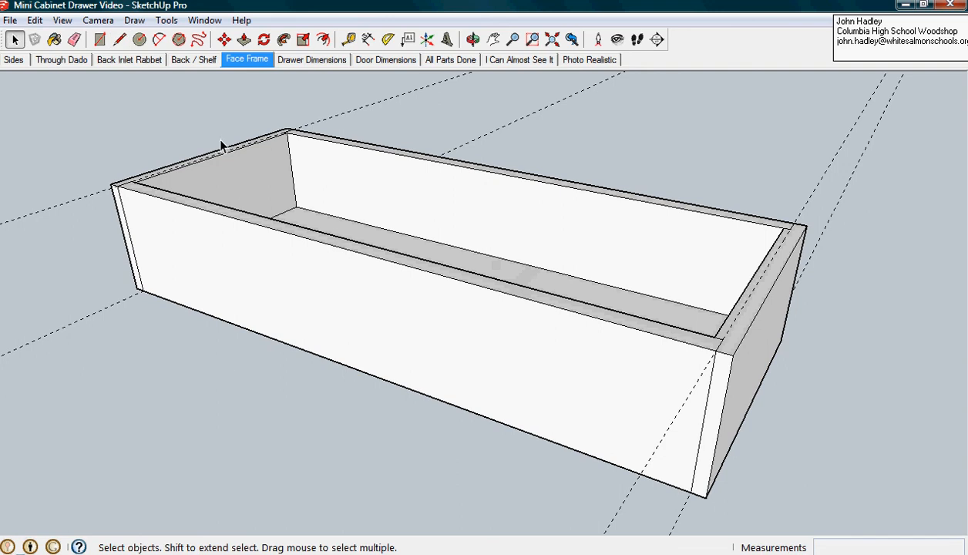
drag(540, 137, 497, 100)
drag(347, 77, 347, 77)
key(Delete)
drag(894, 239, 824, 119)
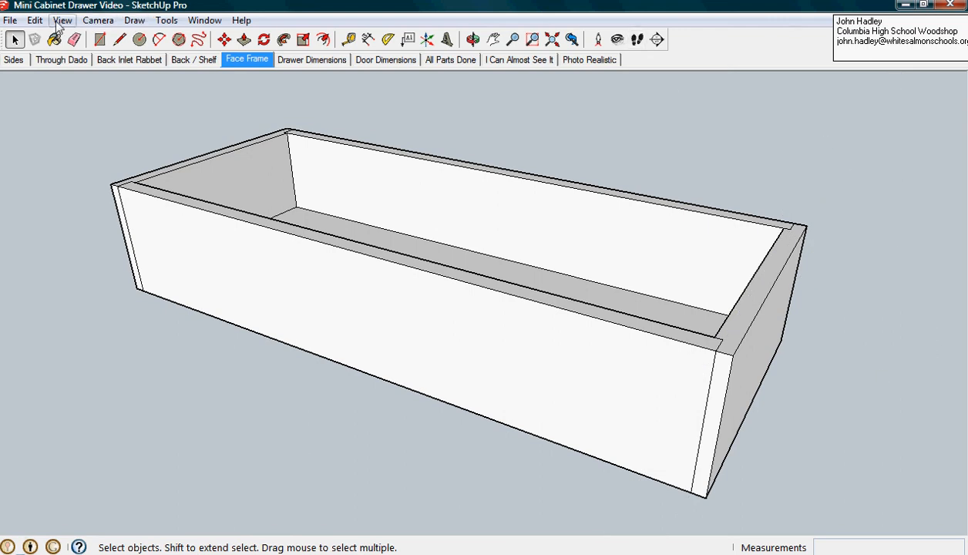
click(36, 23)
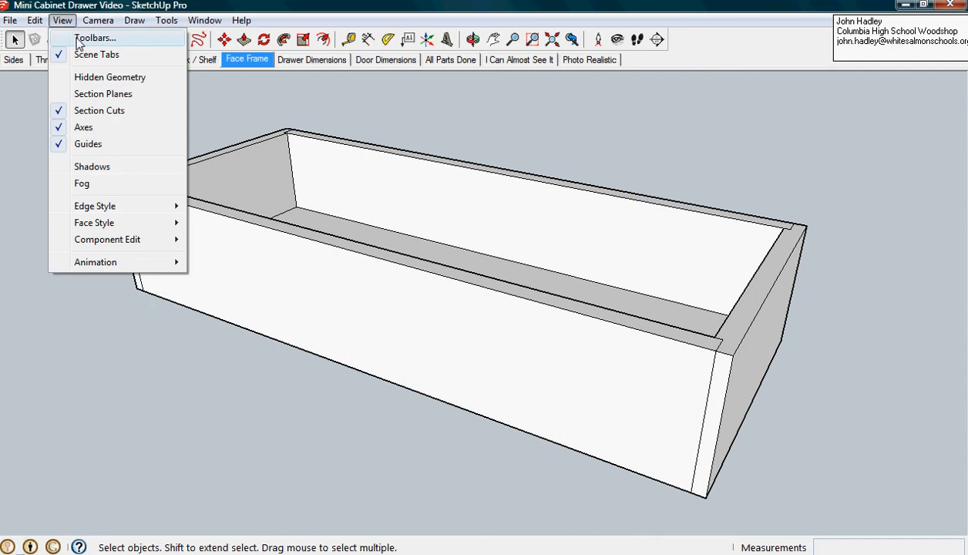
click(73, 39)
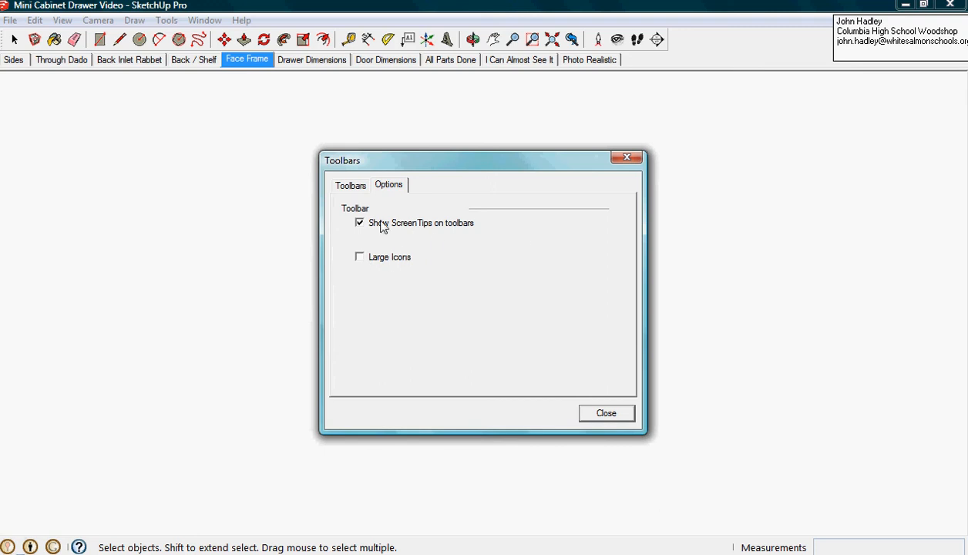
click(626, 157)
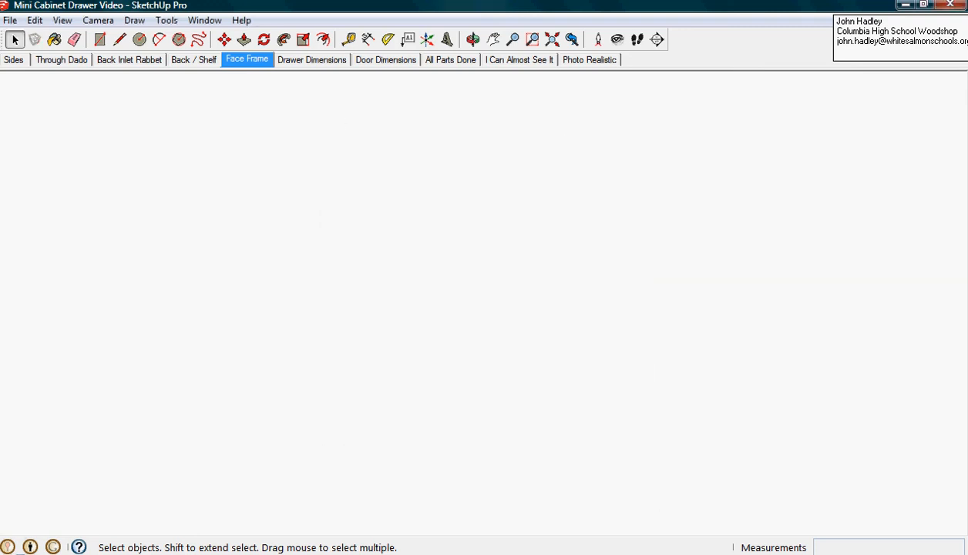
click(62, 21)
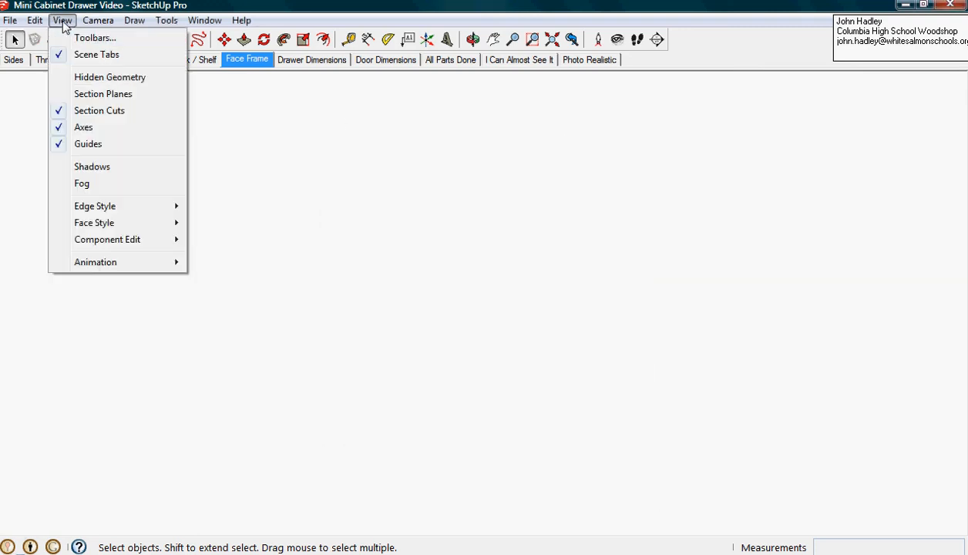
click(93, 38)
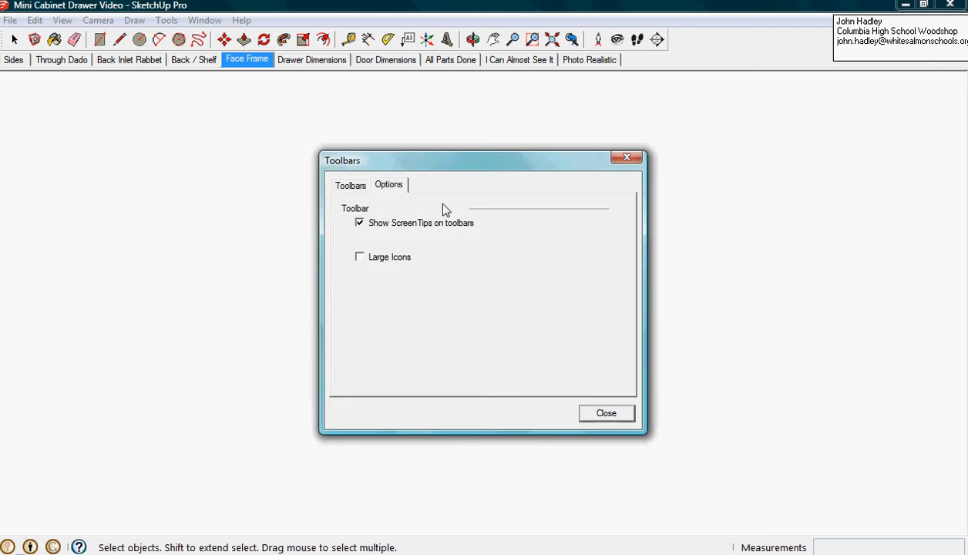
click(635, 161)
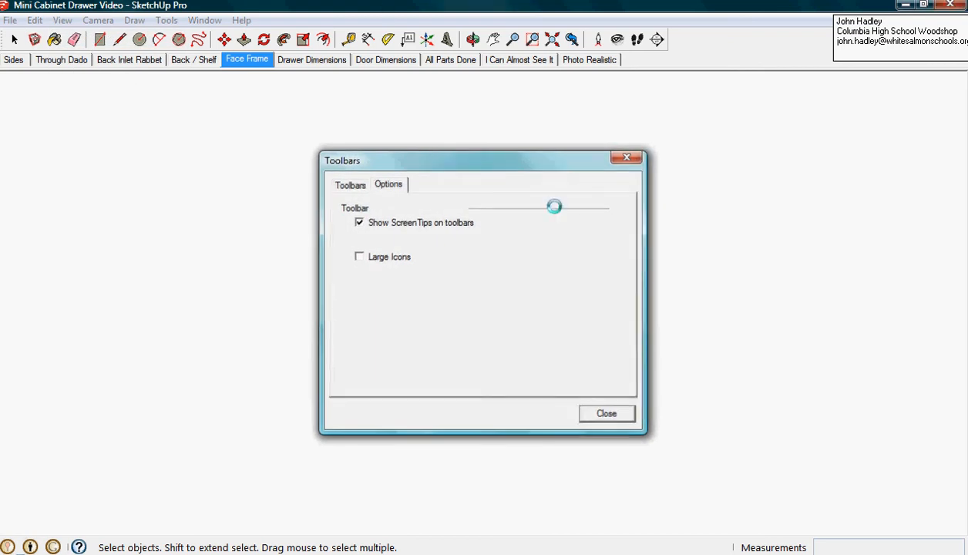
- Enable large icons in the toolbar options
click(62, 20)
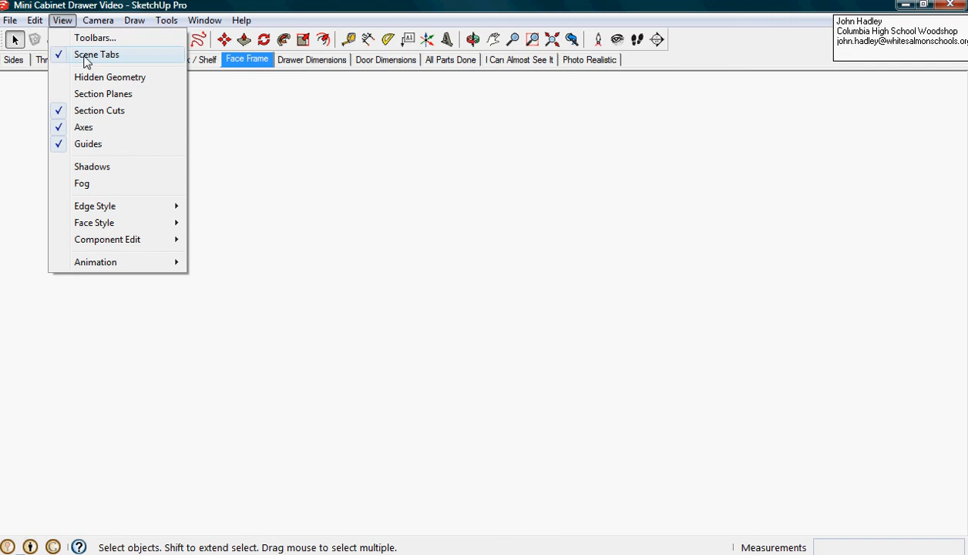
click(84, 39)
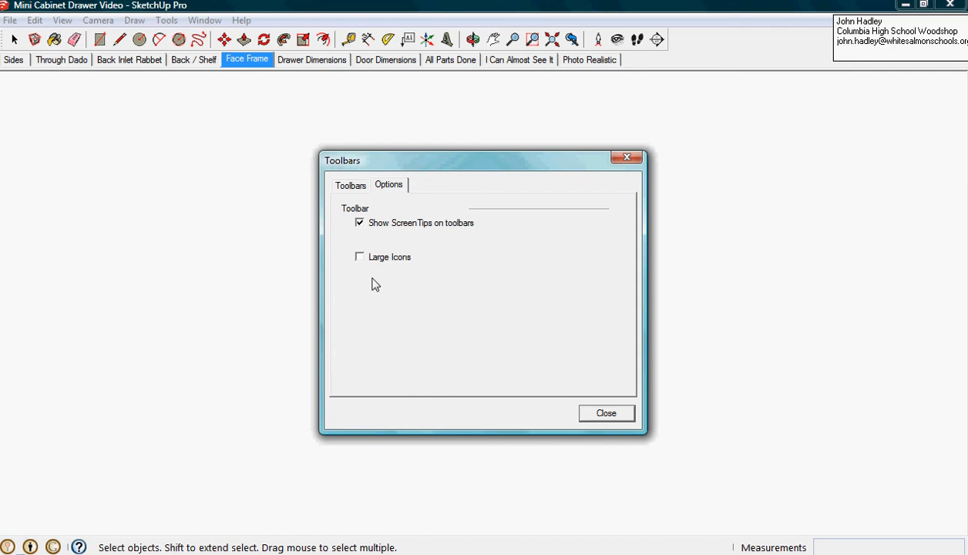
click(359, 257)
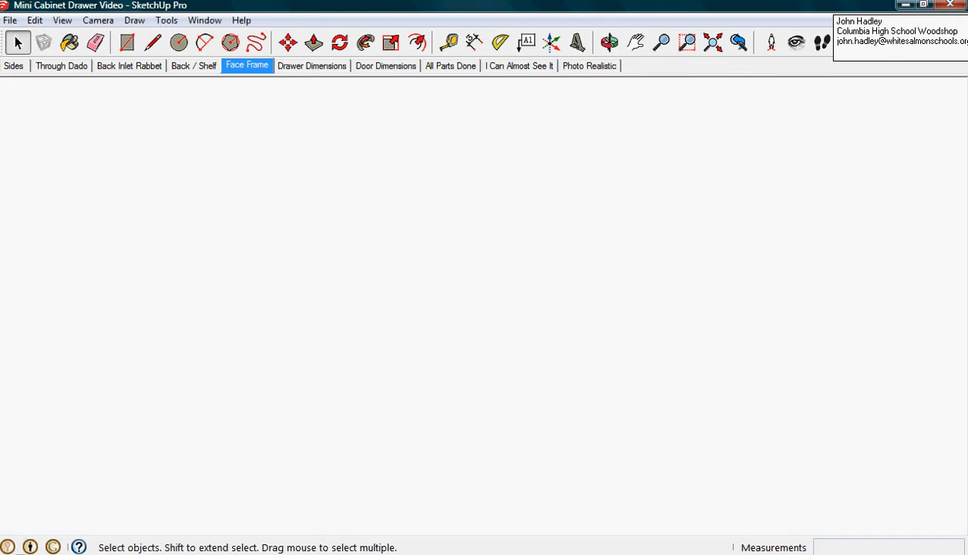
click(63, 20)
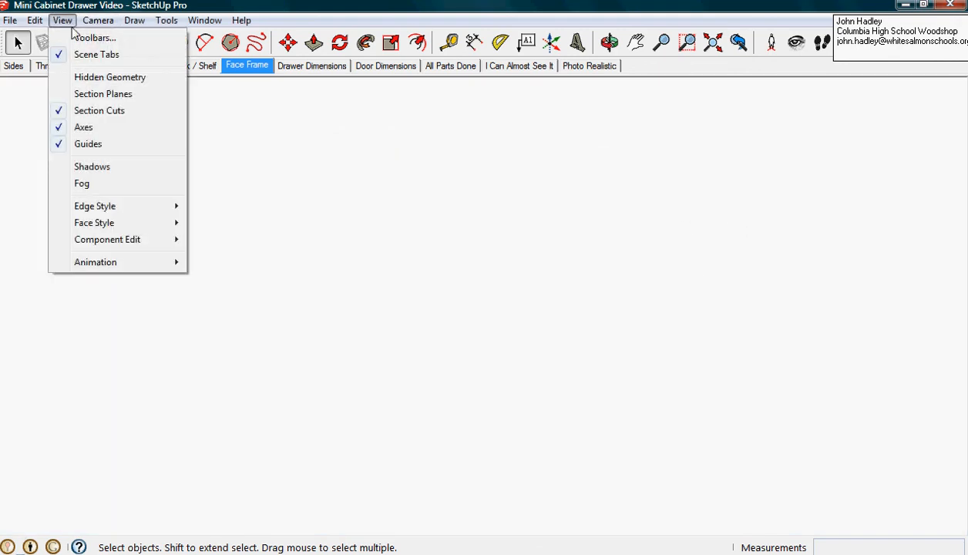
click(91, 38)
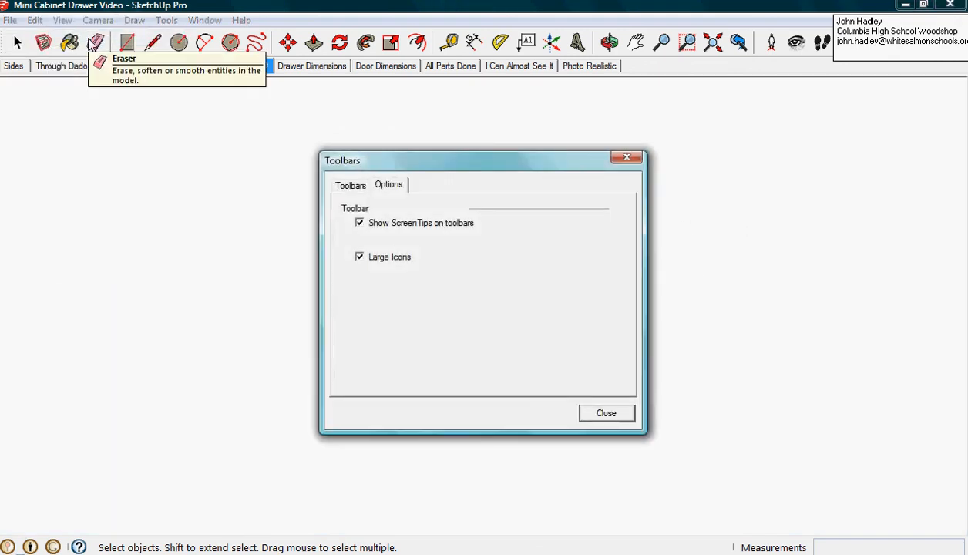
click(609, 414)
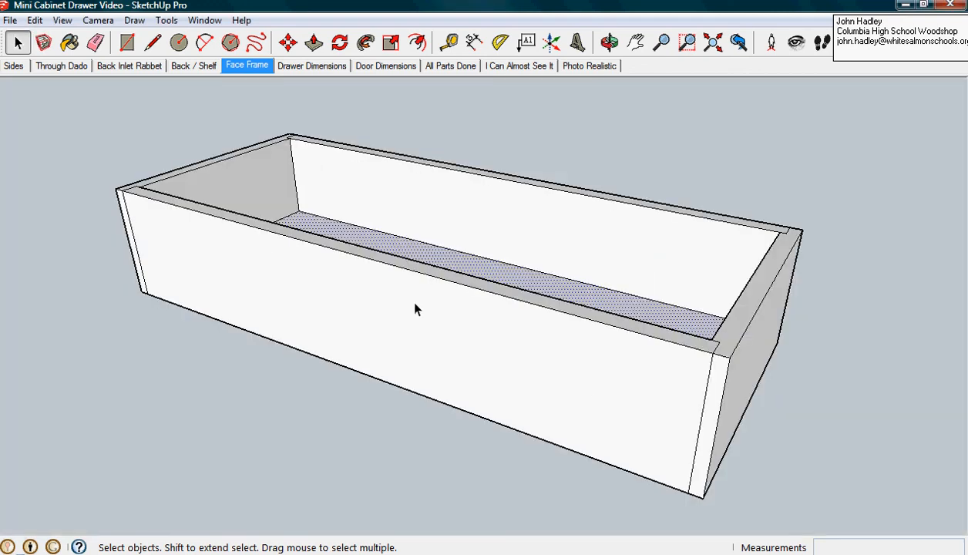
- Dimension the front's lower edge between the two corner joint lines, placing the dimension outside the drawer box
middle_drag(434, 304, 451, 330)
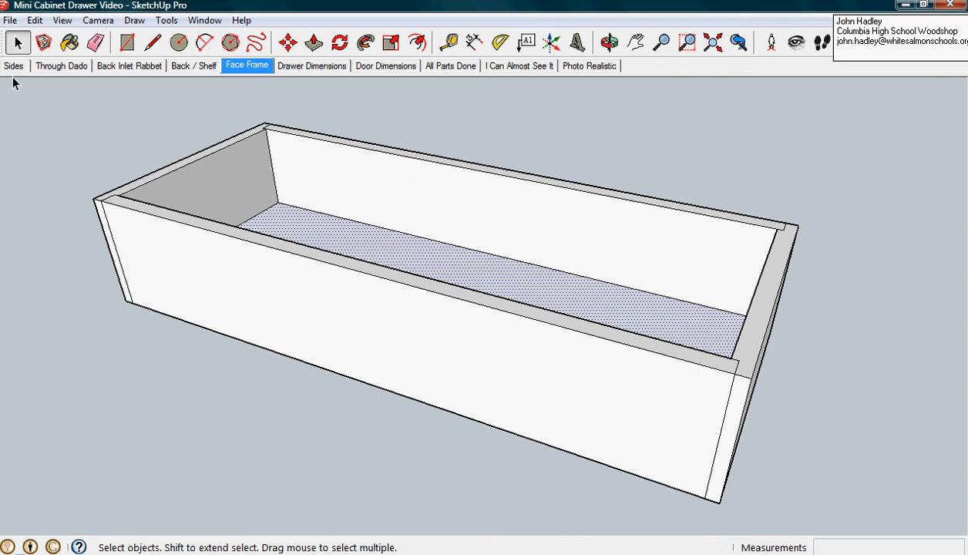
click(111, 190)
middle_drag(376, 424, 414, 372)
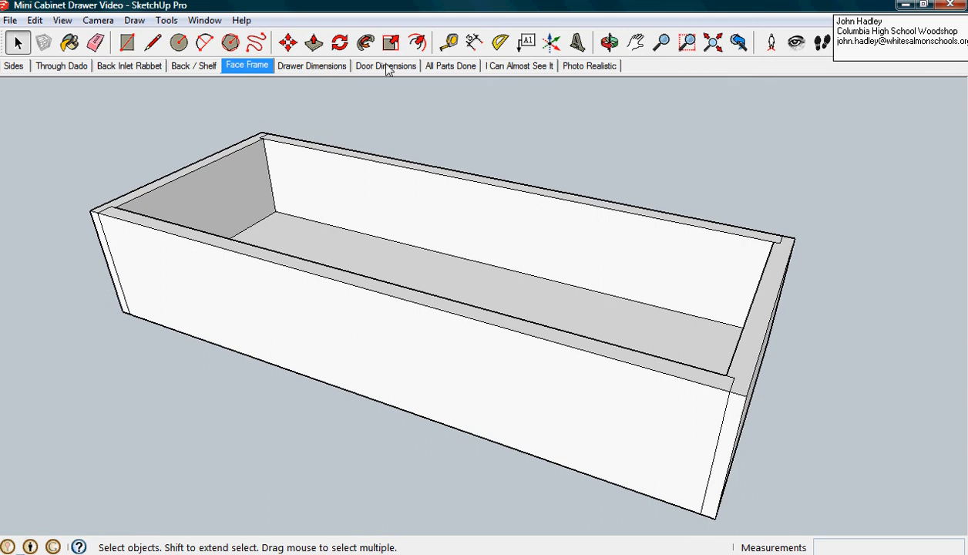
click(475, 44)
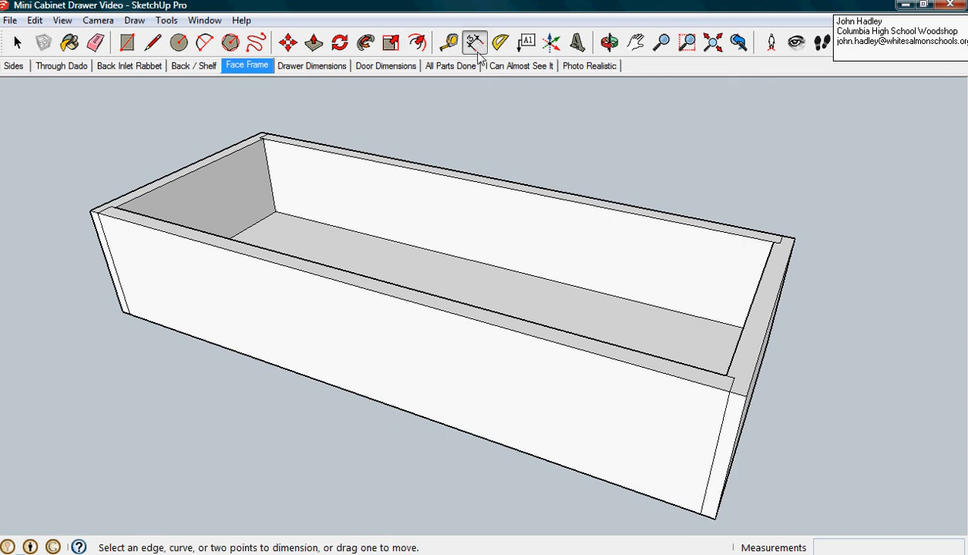
click(700, 514)
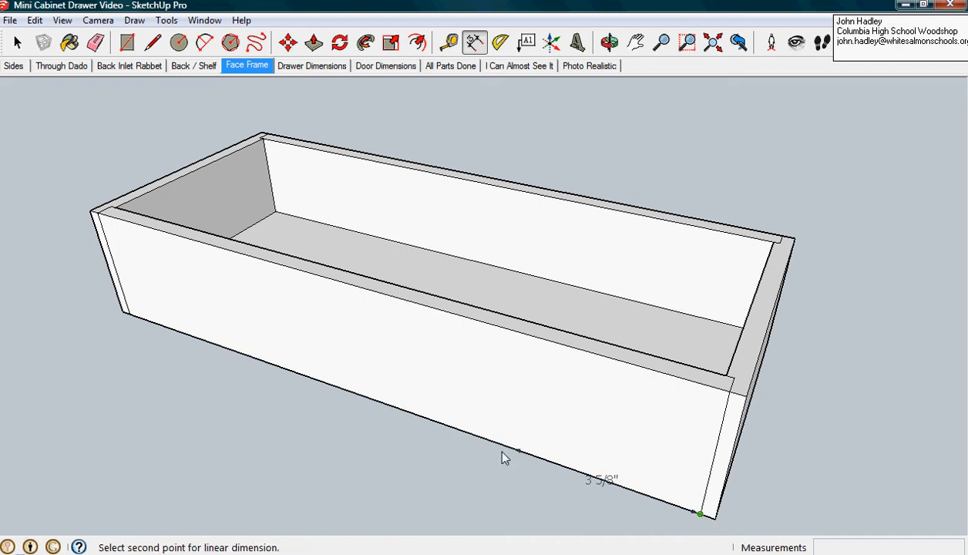
click(129, 314)
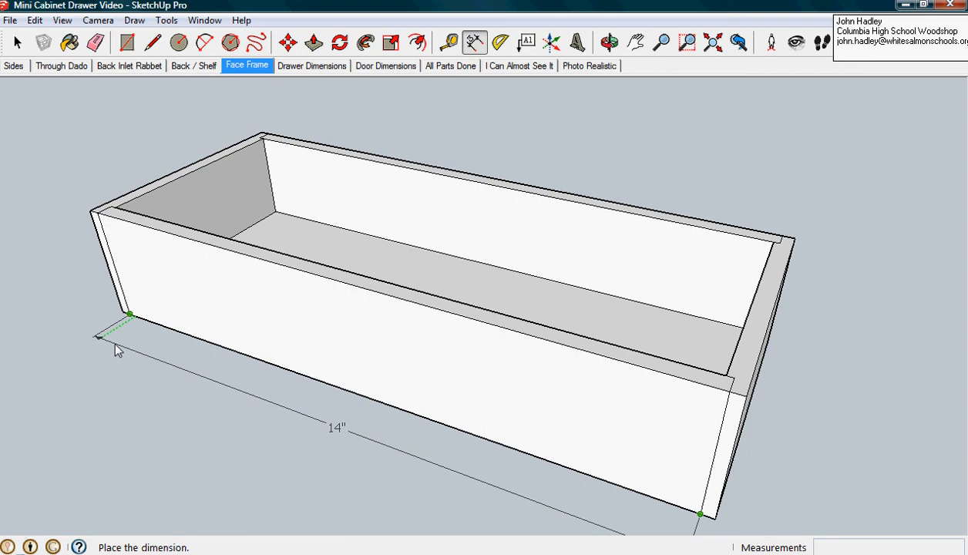
click(116, 349)
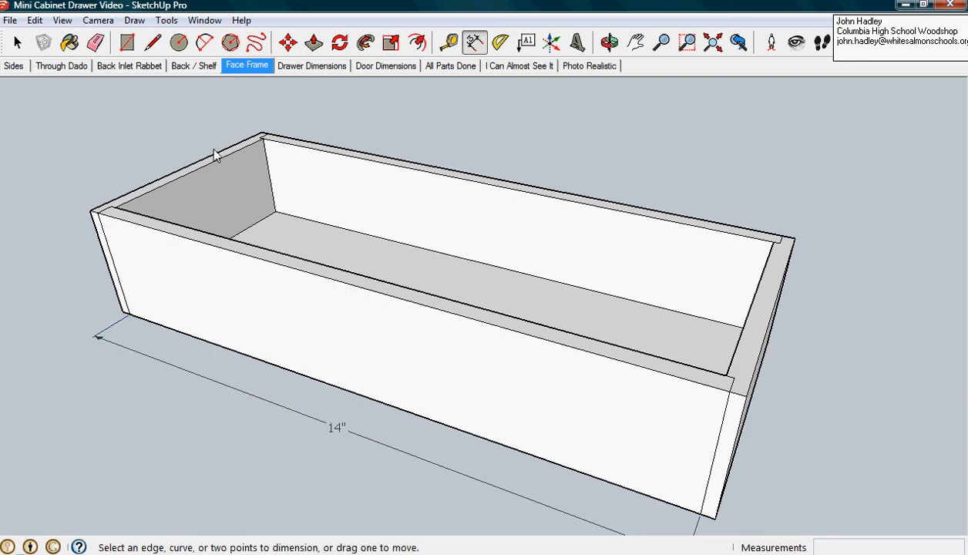
- Dimension the full outer length of the drawer box along its back upper edge
click(262, 135)
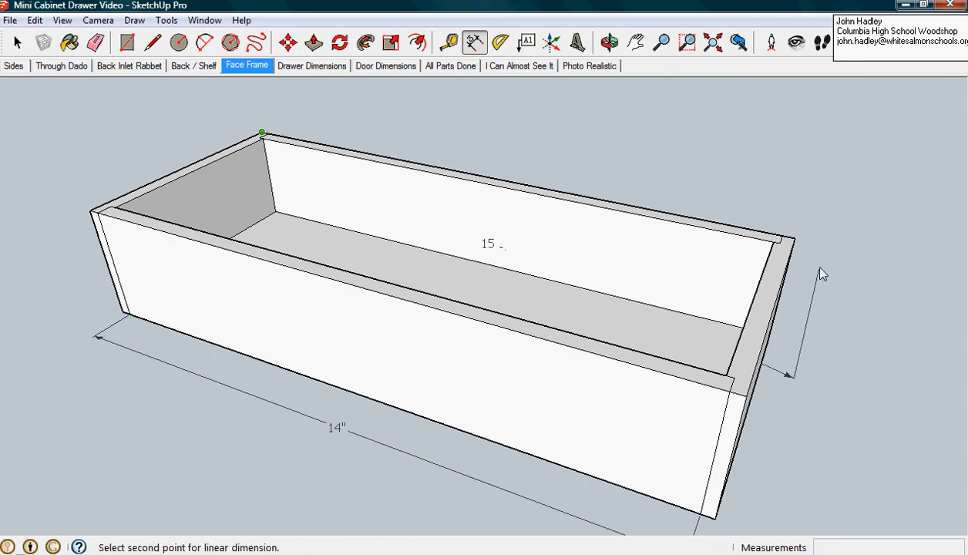
click(793, 241)
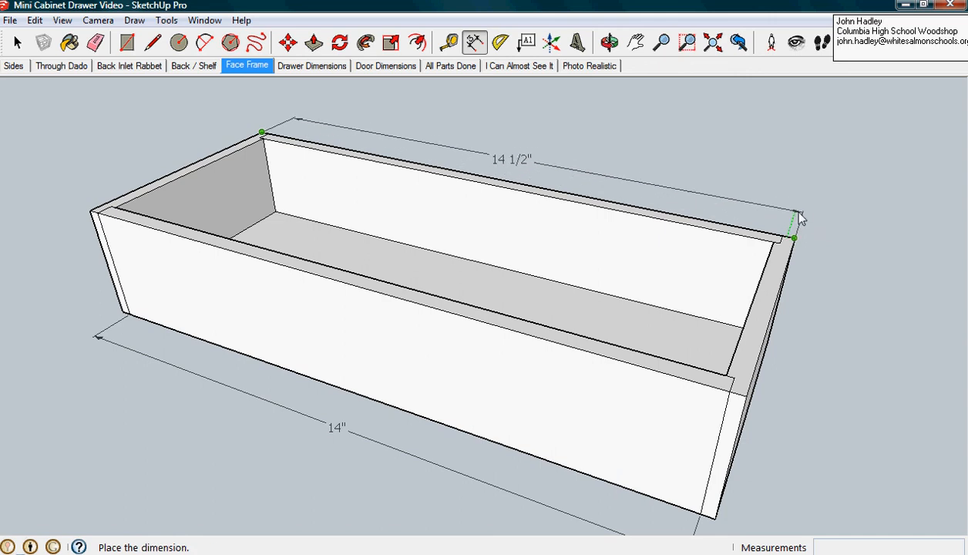
click(802, 212)
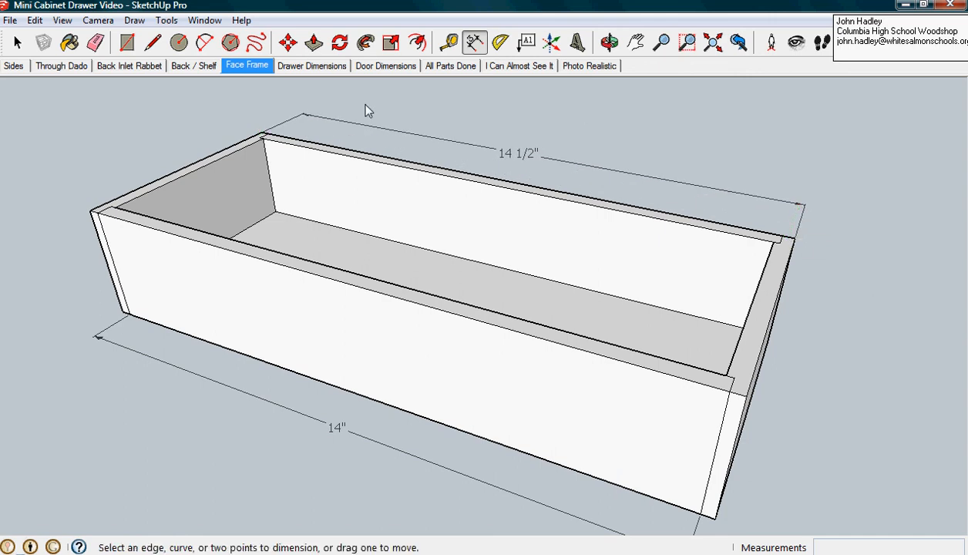
- Dimension the drawer box's height at the front corner and its front-to-back depth along the adjoining end's upper edge
click(123, 313)
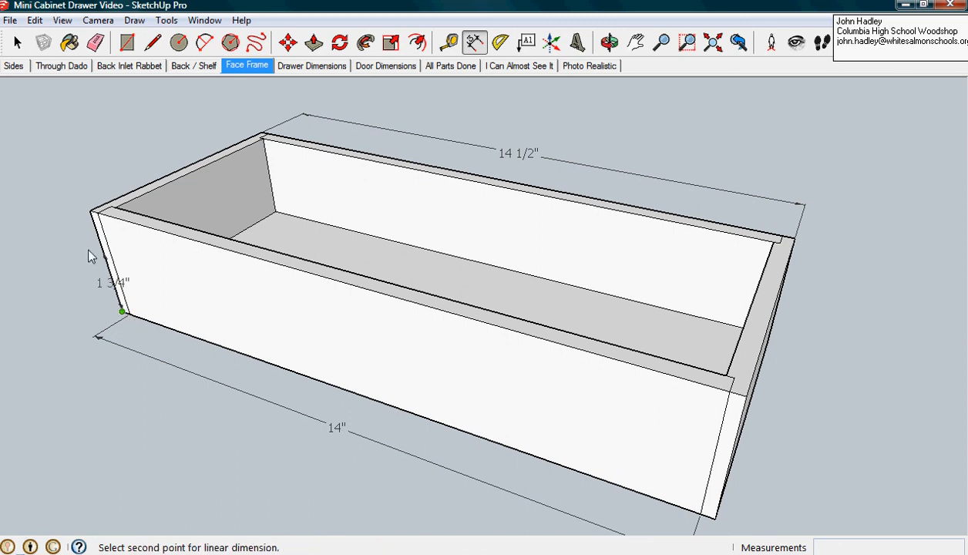
click(91, 210)
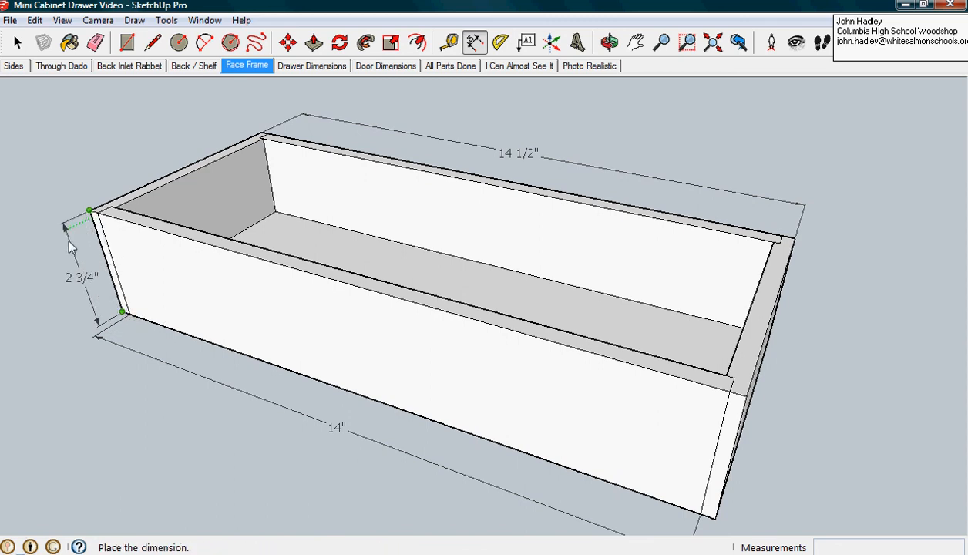
click(96, 344)
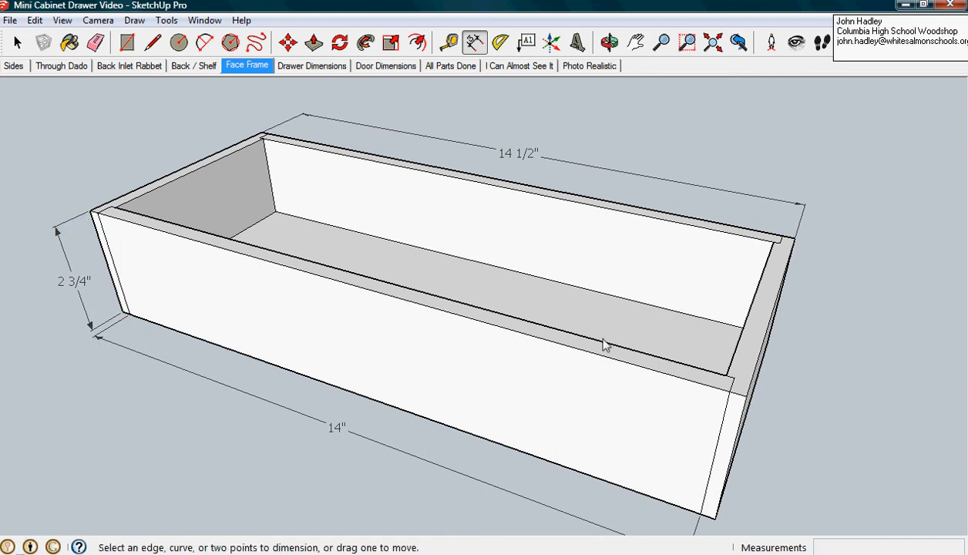
click(88, 210)
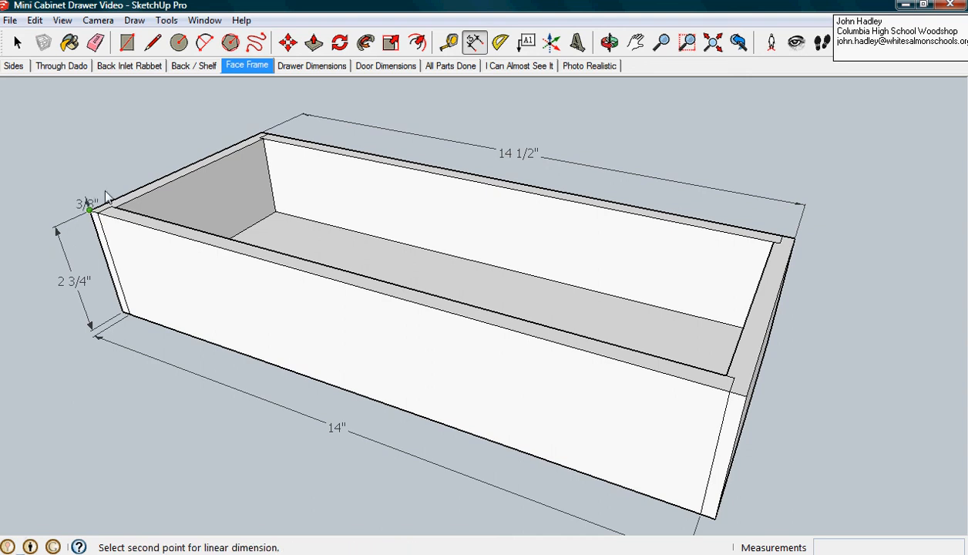
click(263, 133)
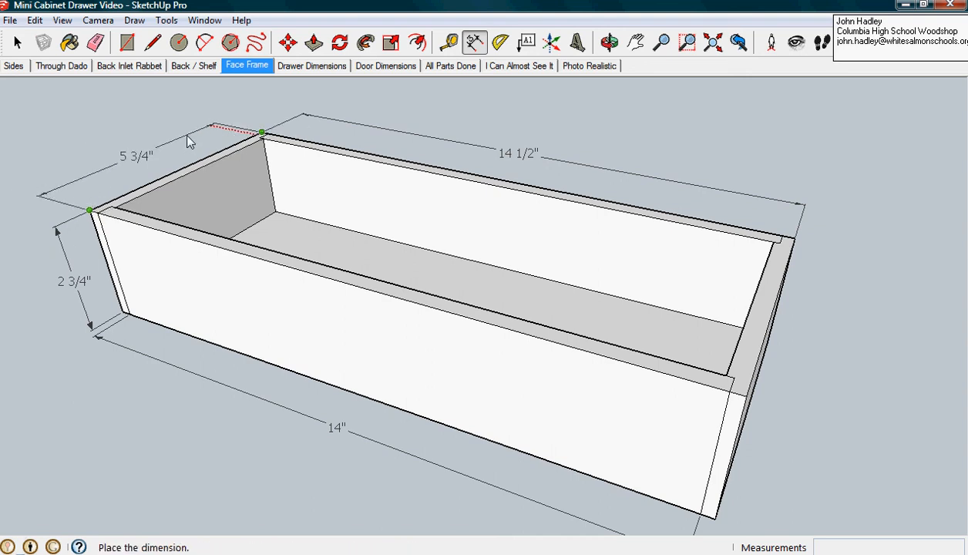
click(188, 140)
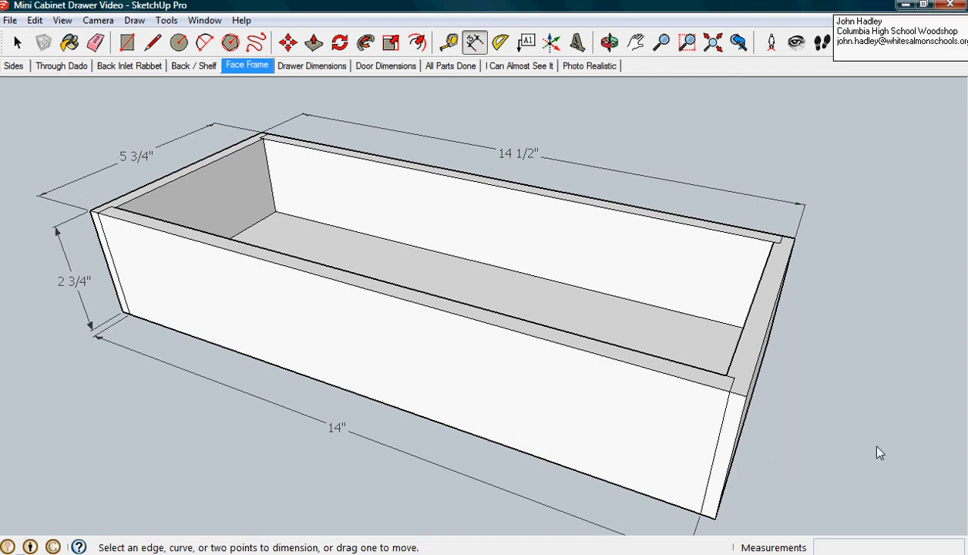
- Examine the dimensioned drawer box, then bring up the Drawer Dimensions scene for the reference drawer's sizes and dado note
key(o)
drag(856, 467, 804, 425)
key(d)
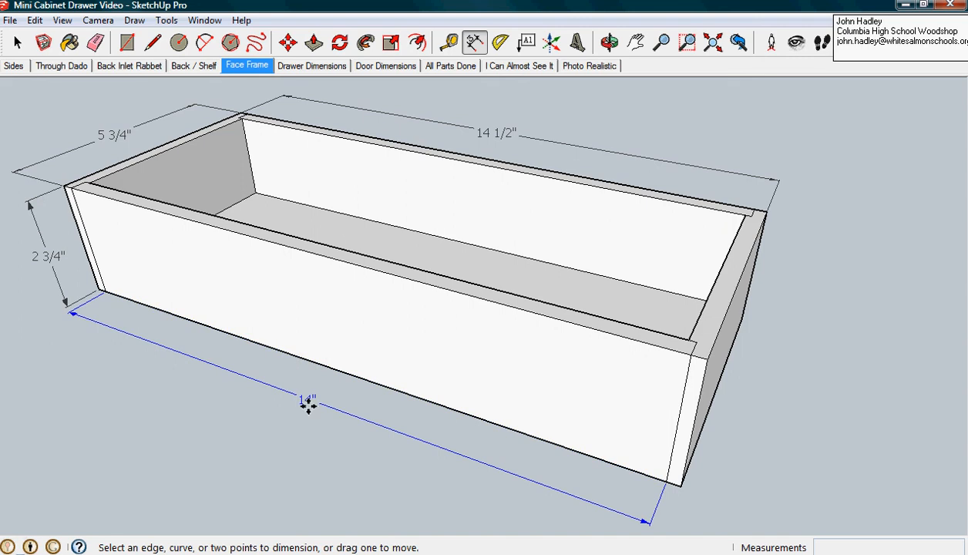
click(330, 68)
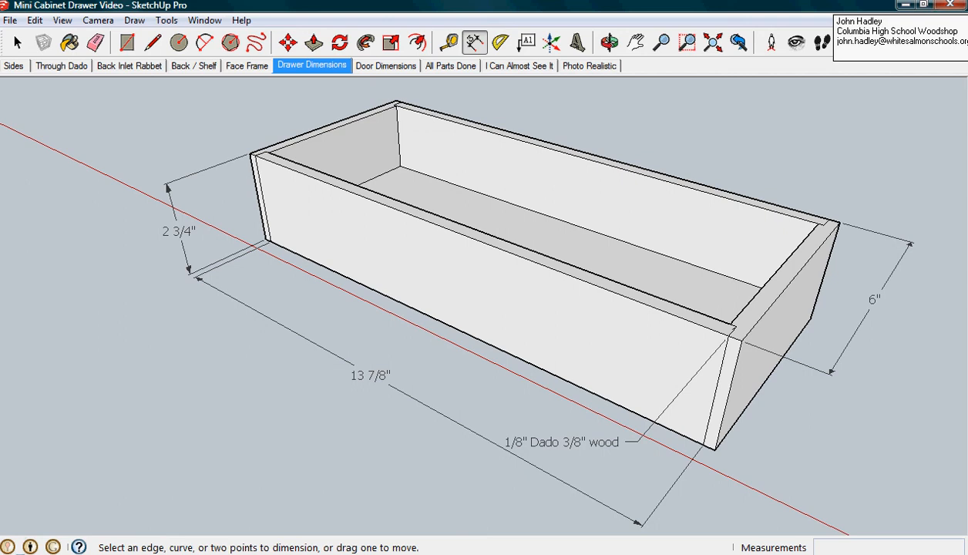
click(305, 553)
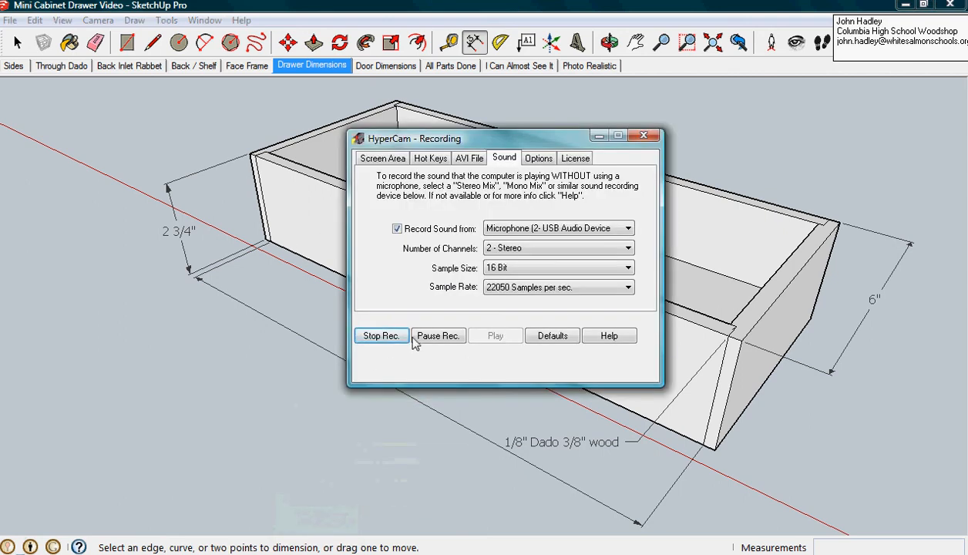